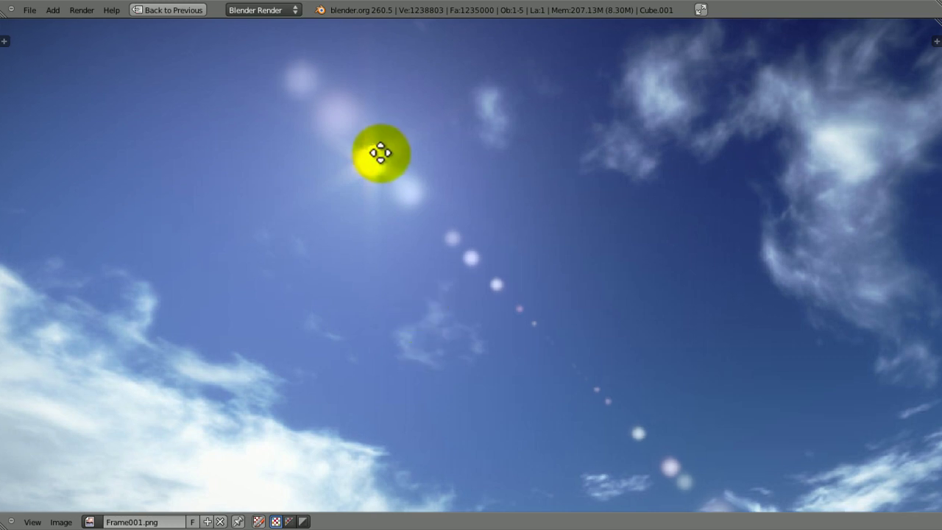
Examine the rendered ocean image, from the sun and lens flare down to the water surface.
ctrl+middle_drag(379, 151, 353, 147)
scroll(353, 152, up, 1)
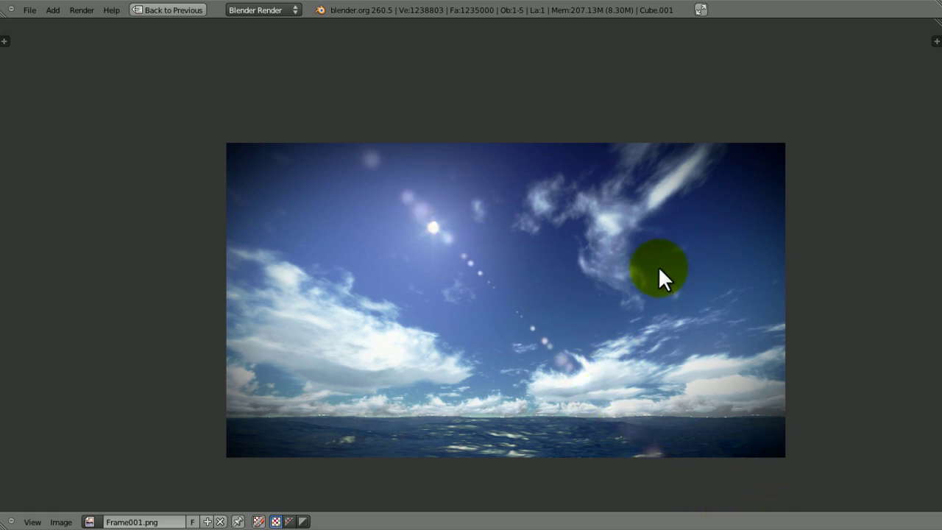
middle_drag(658, 274, 631, 238)
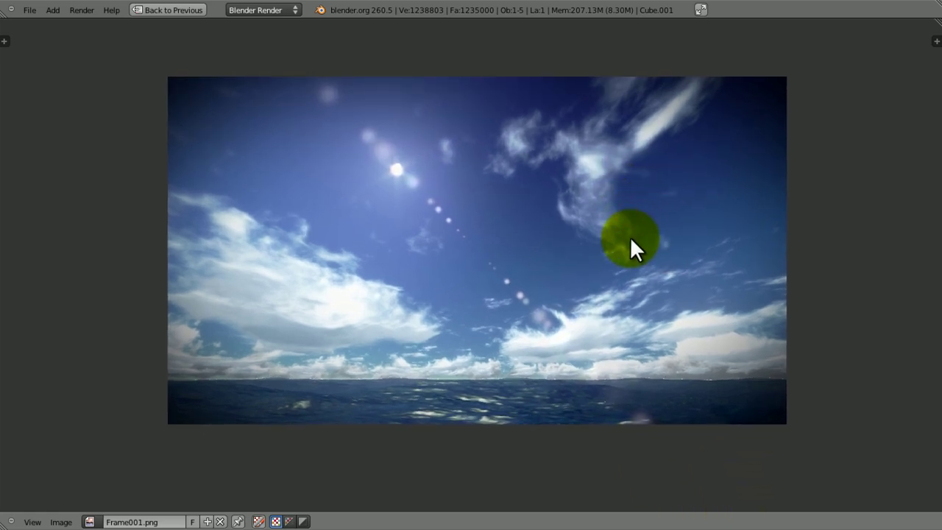
key(ctrl+Up)
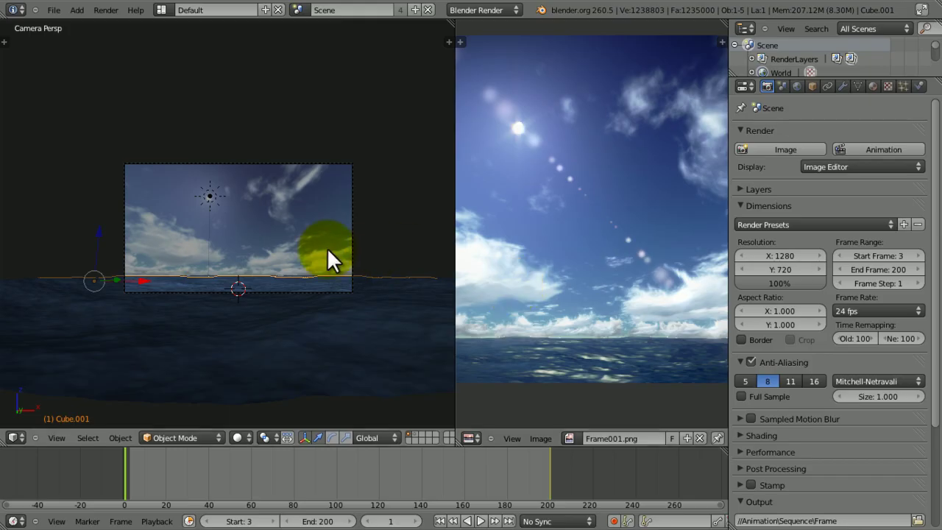
Inspect the finished scene in the 3D view, leaving the camera view to see the arrangement of the ocean meshes from above.
key(ctrl+Up)
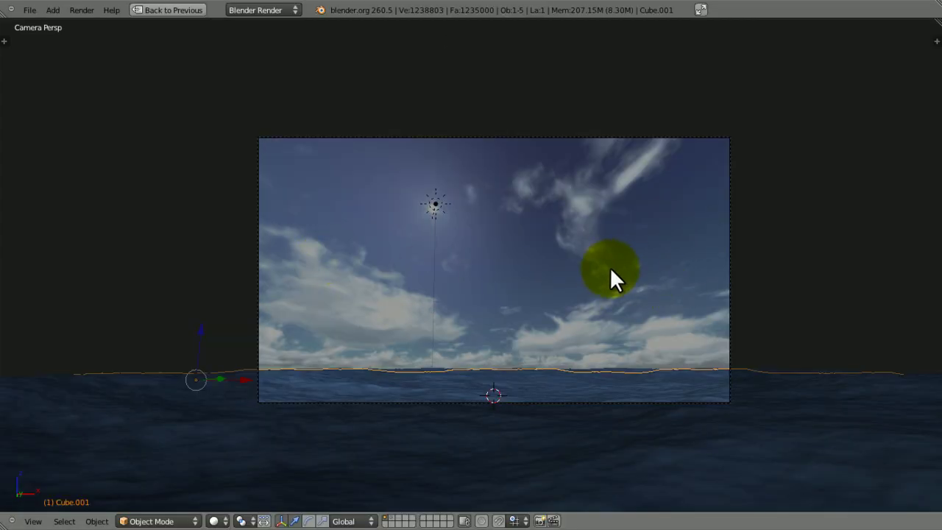
key(a)
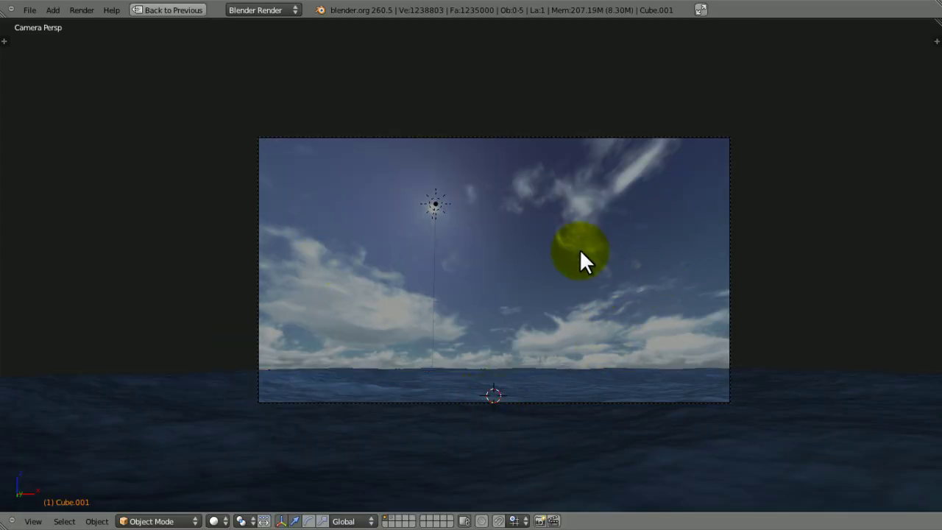
key(KP_0)
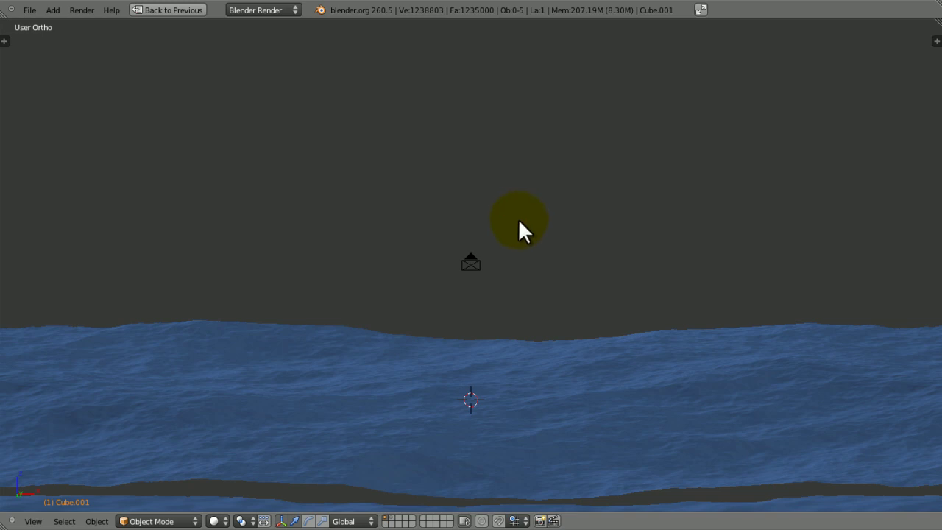
middle_drag(519, 219, 507, 77)
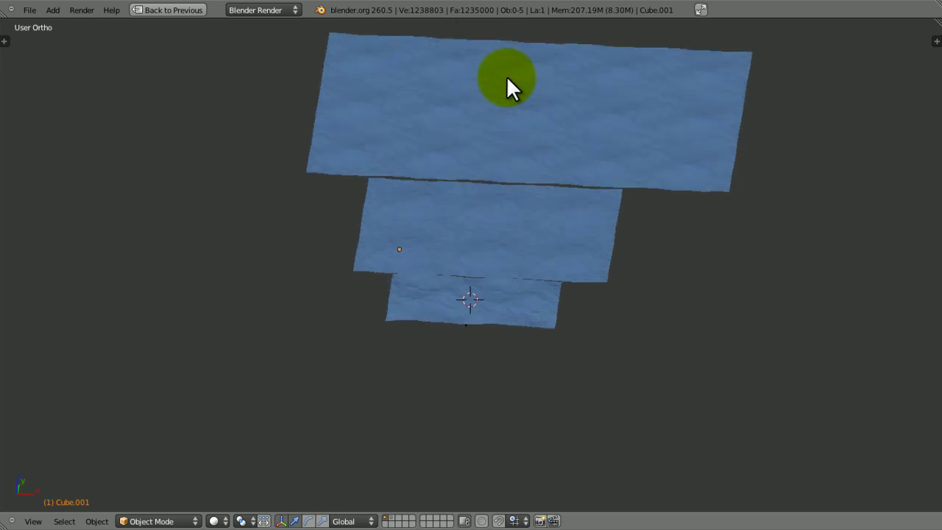
key(KP_7)
shift+middle_drag(489, 117, 530, 288)
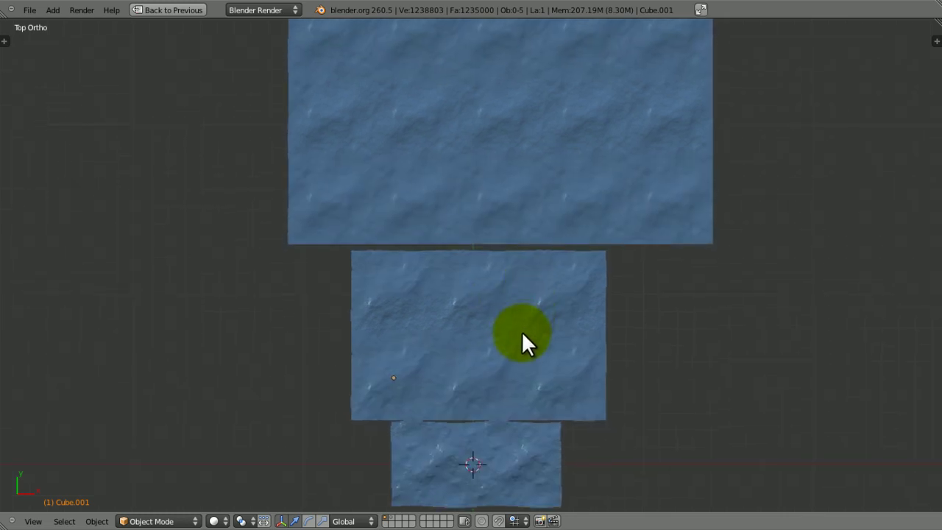
ctrl+middle_drag(522, 332, 517, 215)
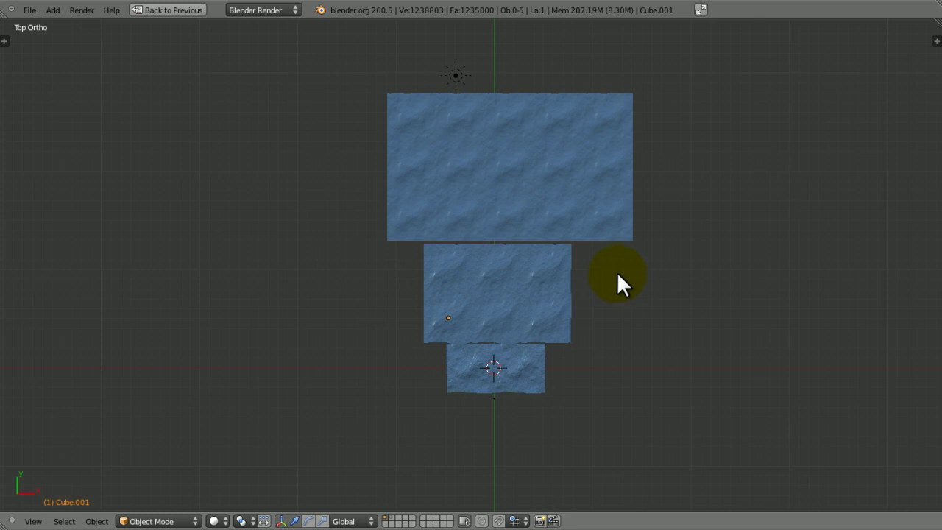
click(703, 8)
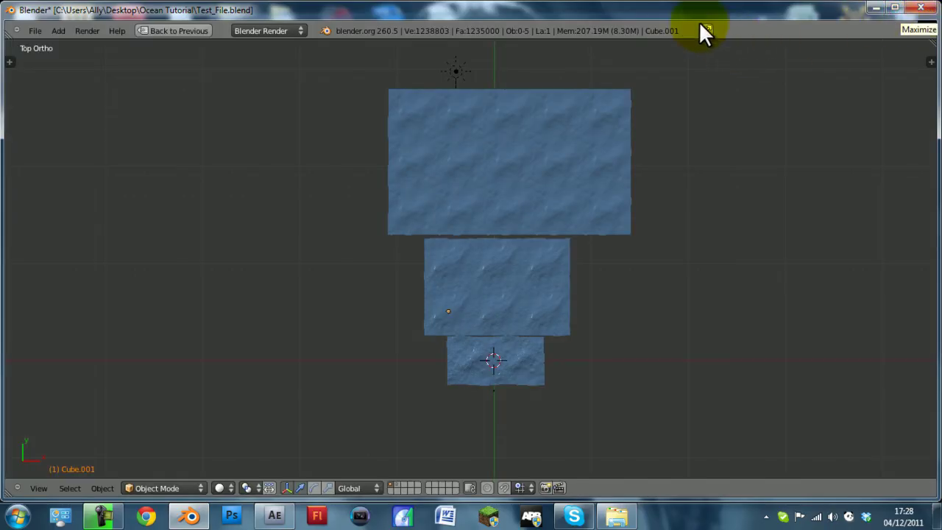
click(704, 31)
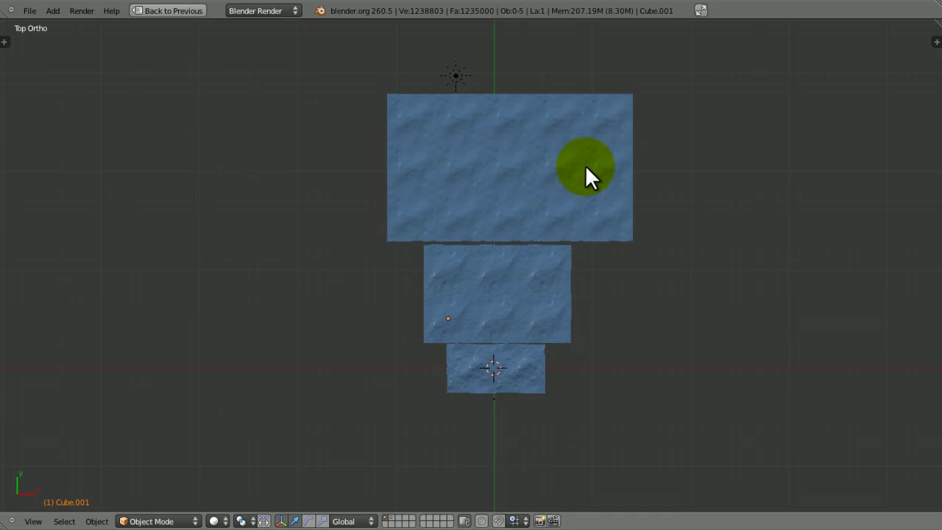
Reload the start-up file and add an Ocean modifier to the default cube.
key(ctrl+n)
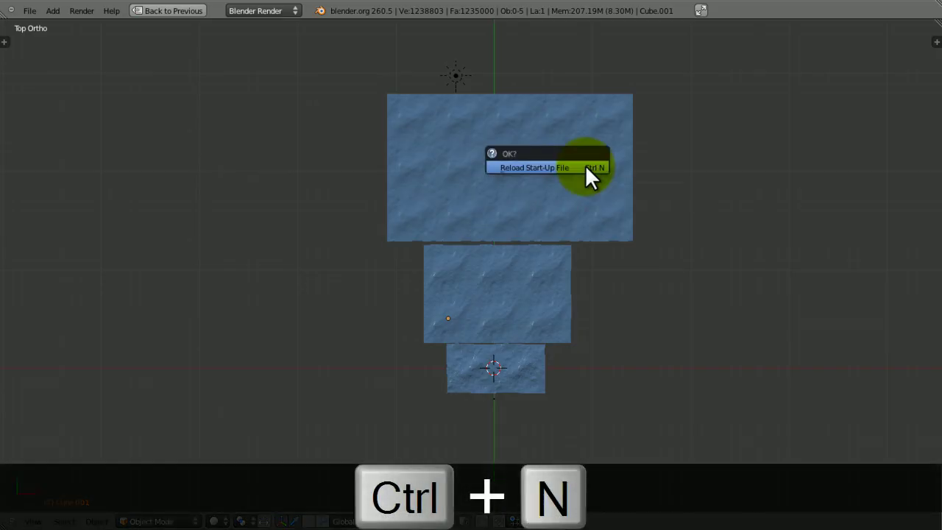
click(587, 167)
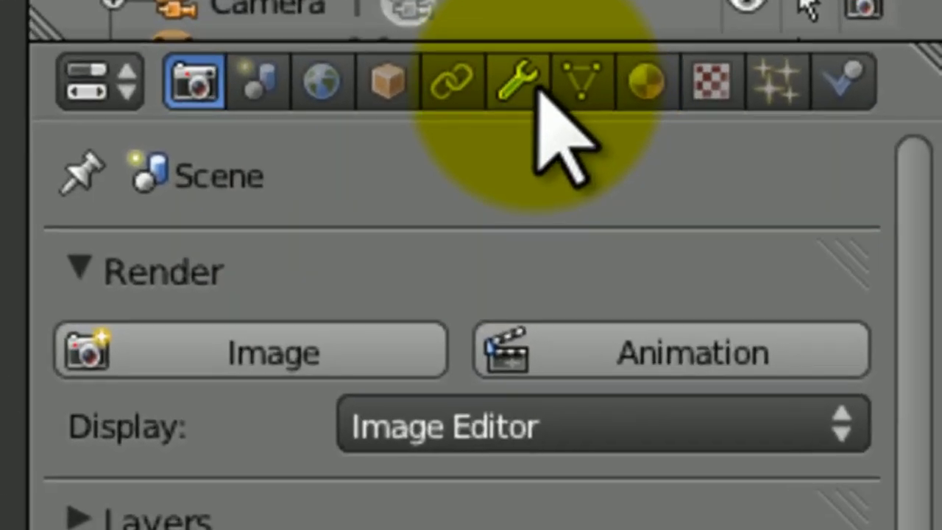
click(844, 106)
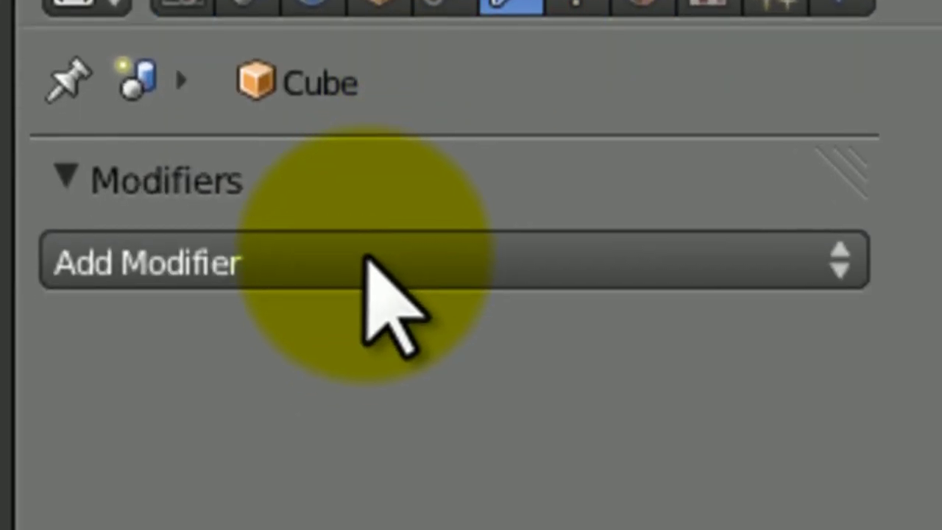
click(368, 352)
click(499, 269)
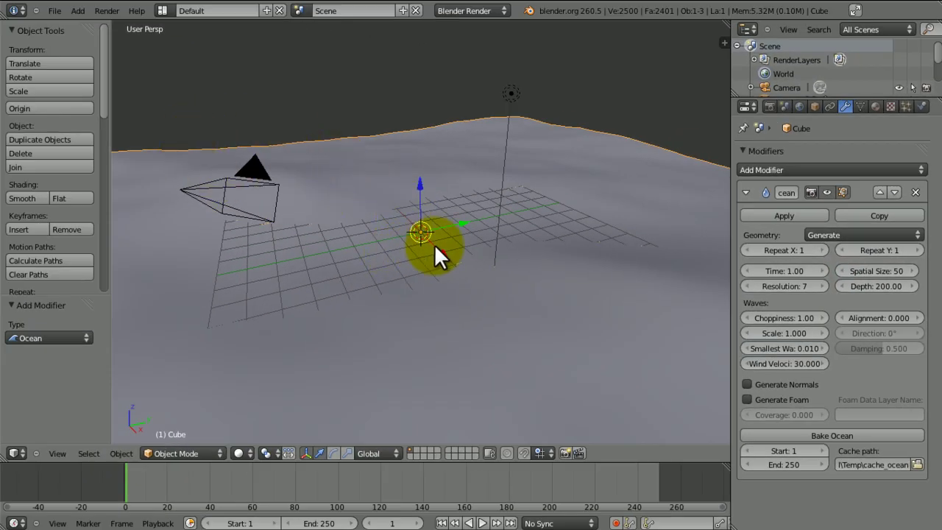
Set the Ocean modifier's Resolution to 20 and view the more detailed surface.
middle_drag(434, 245, 445, 212)
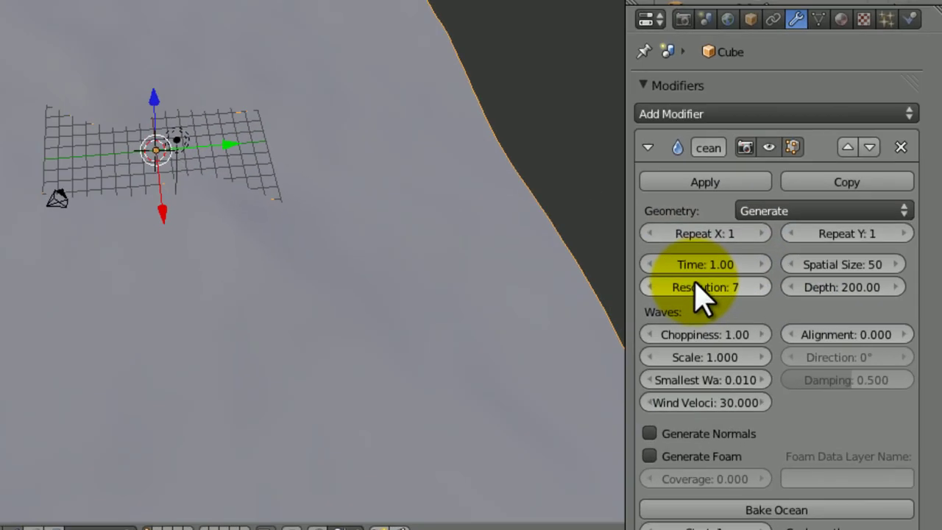
click(779, 286)
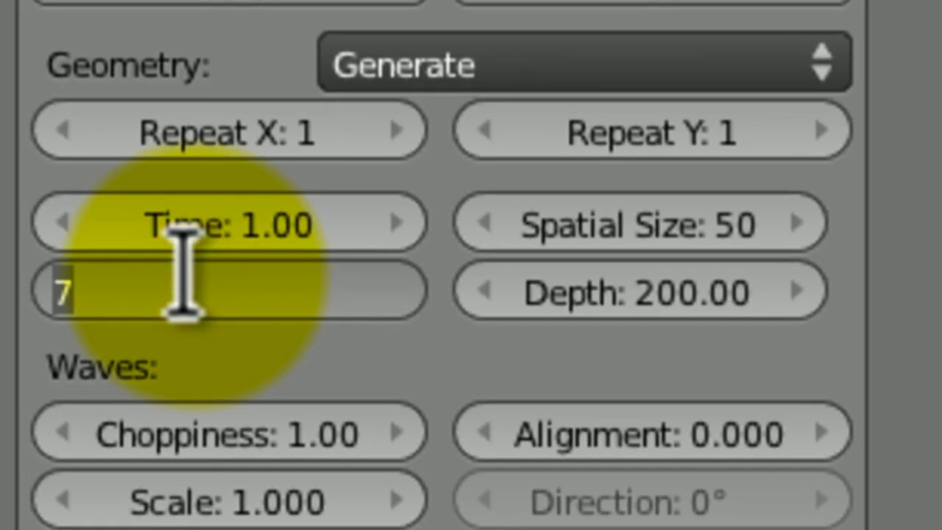
text(20)
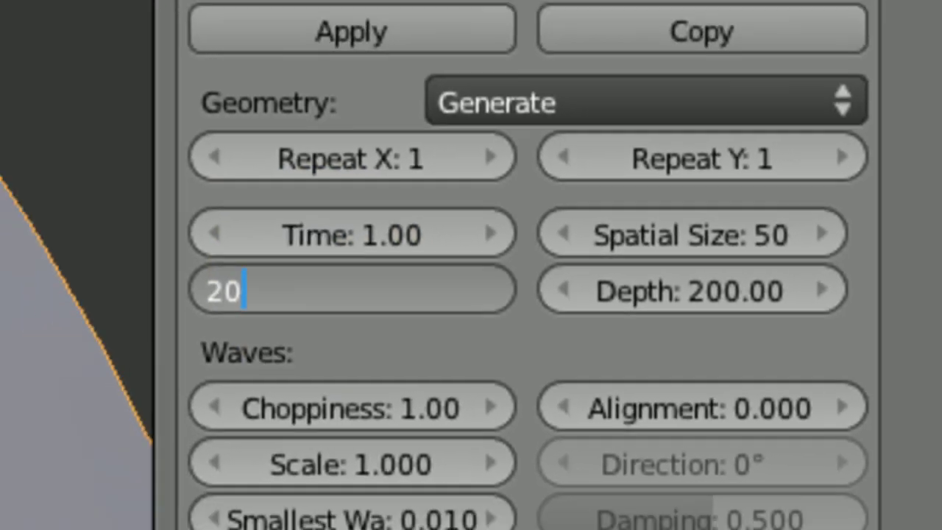
key(Return)
middle_drag(313, 183, 301, 143)
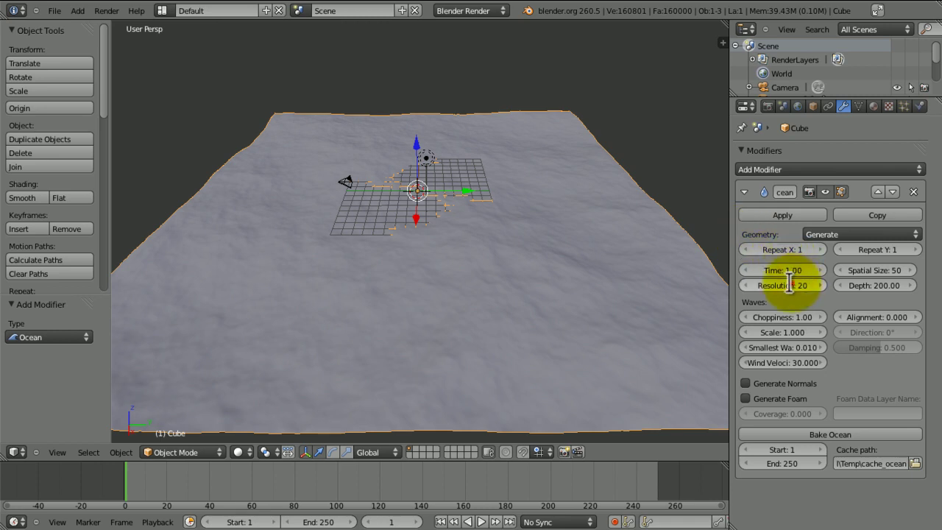
Try an ocean Resolution of 30 and snap the 3D cursor back to the scene's center.
click(787, 285)
text(30)
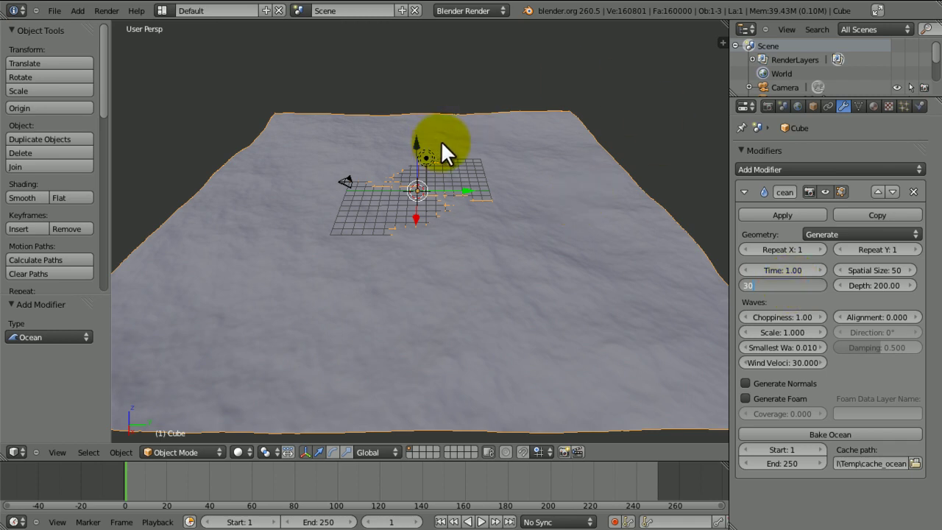
click(530, 144)
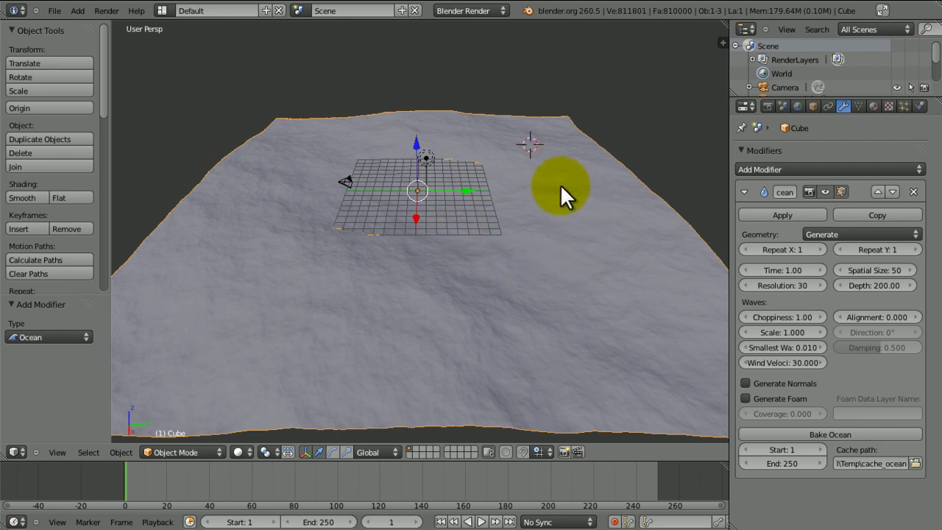
key(shift+s)
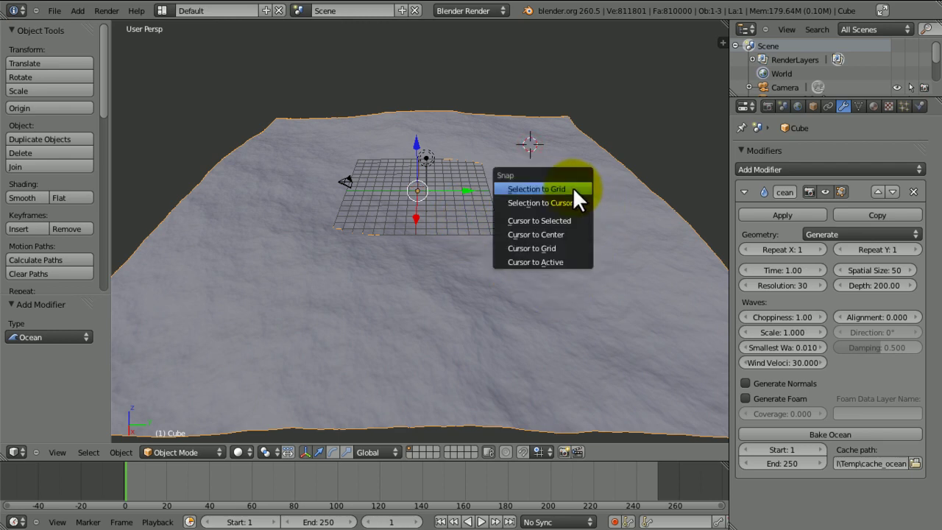
click(552, 235)
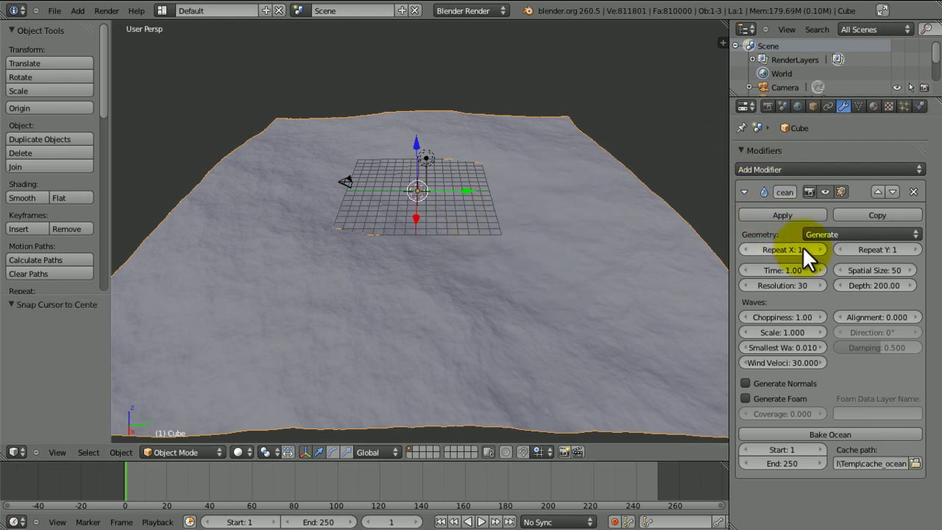
Return the Ocean modifier's Resolution to 20.
click(778, 288)
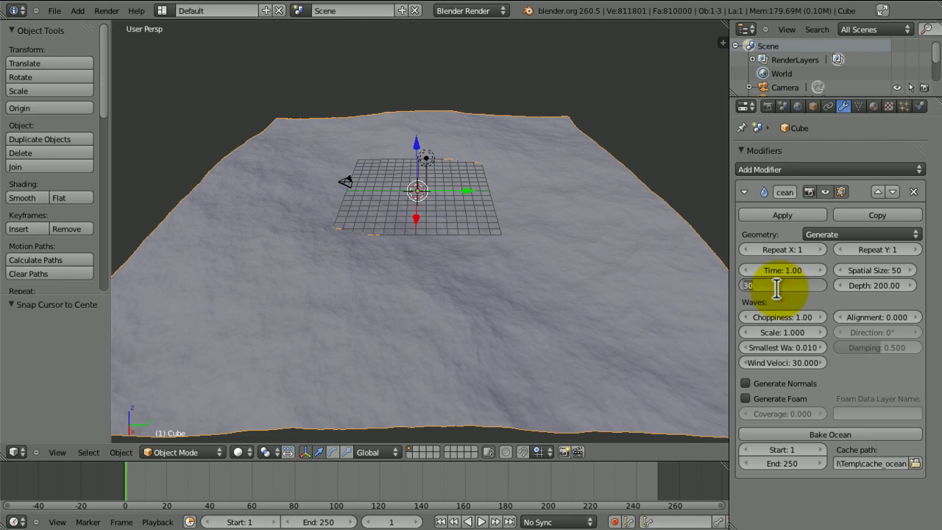
text(20)
key(Return)
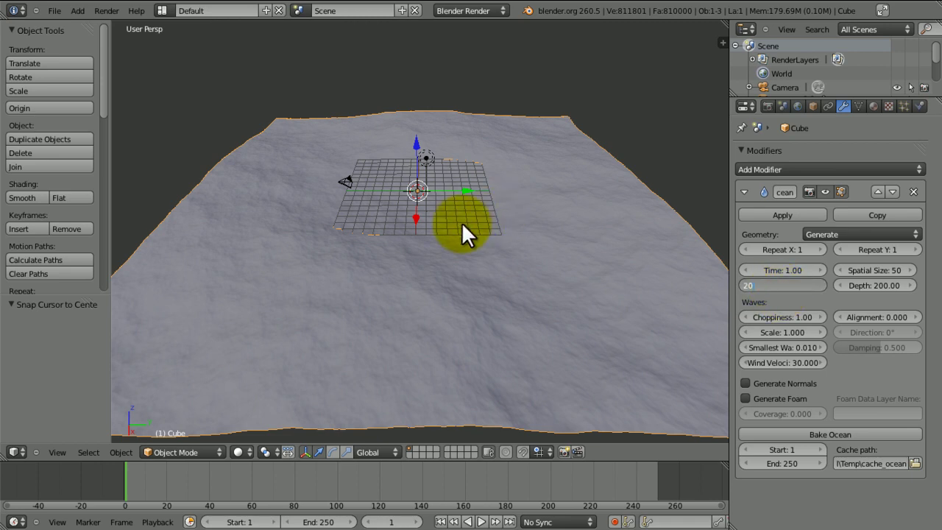
Try a wave Scale of 3 on the ocean and view the wave height from another angle.
middle_drag(471, 220, 344, 92)
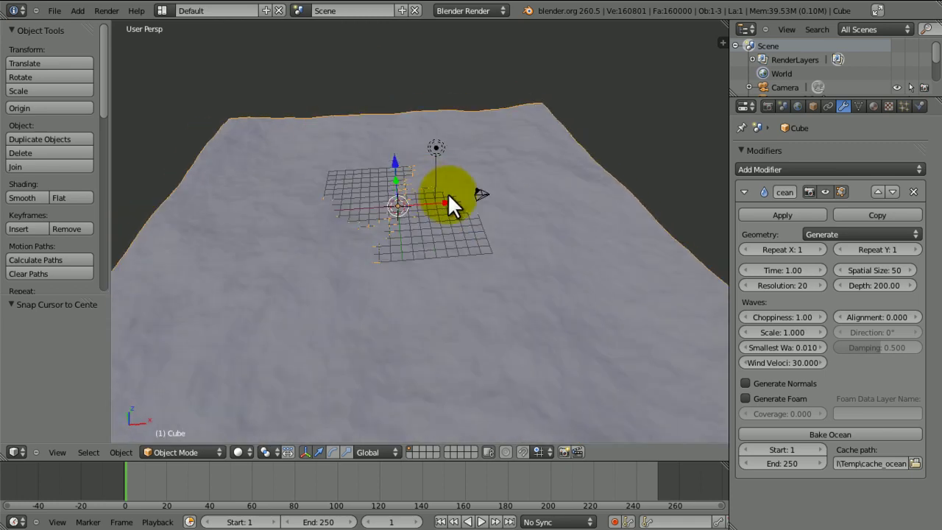
middle_drag(461, 202, 413, 170)
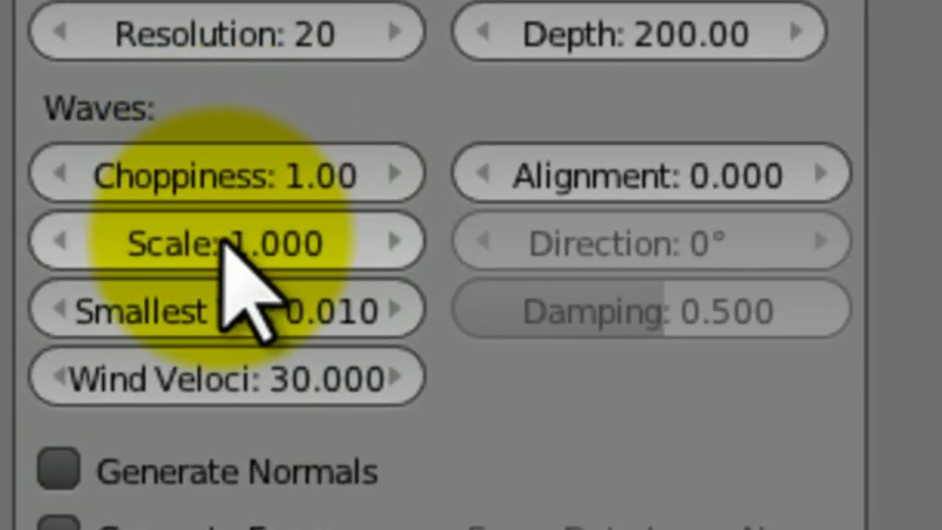
click(223, 239)
text(3)
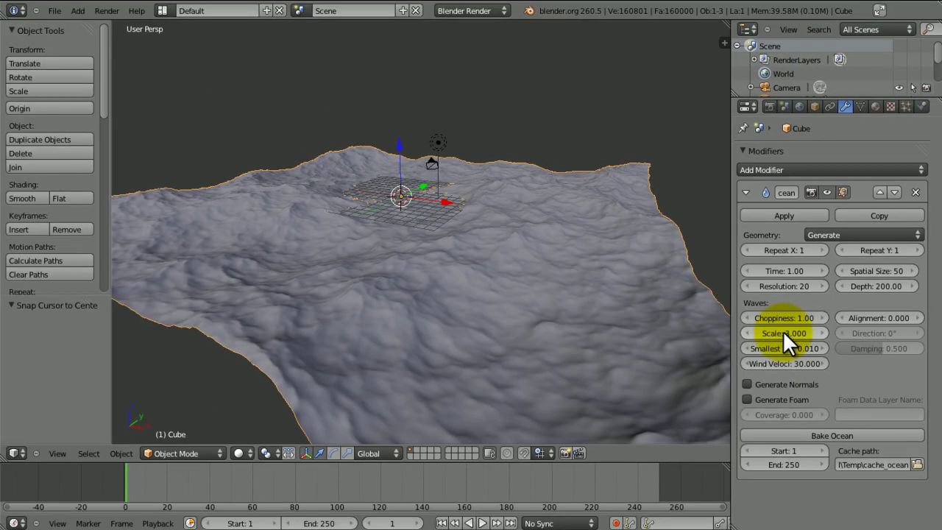
key(Return)
middle_drag(485, 243, 471, 262)
Try an extreme wave Scale of 10 and inspect the ocean surface from the side.
click(778, 333)
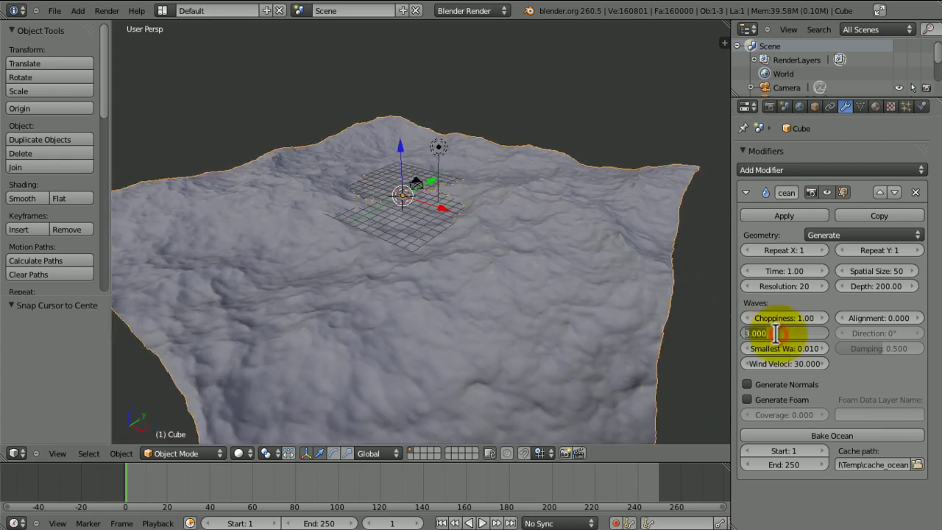
text(10)
key(Return)
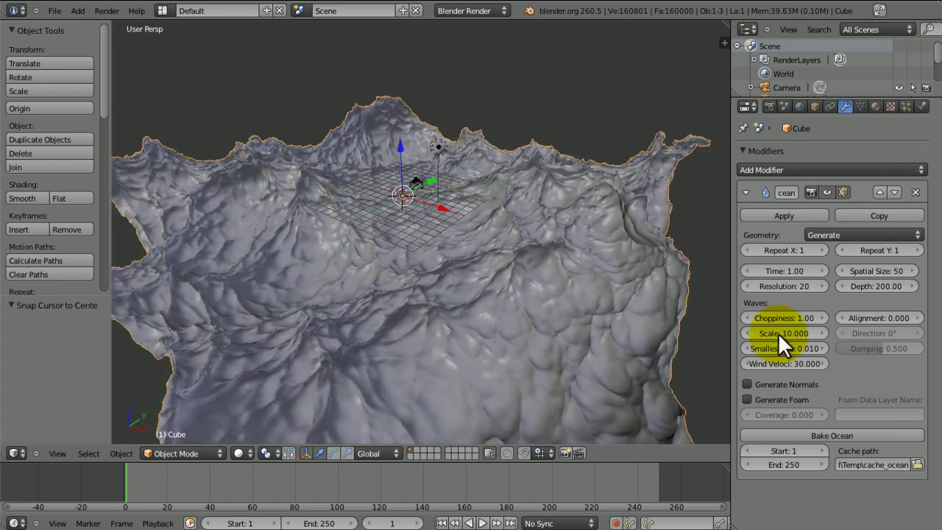
middle_drag(515, 218, 464, 201)
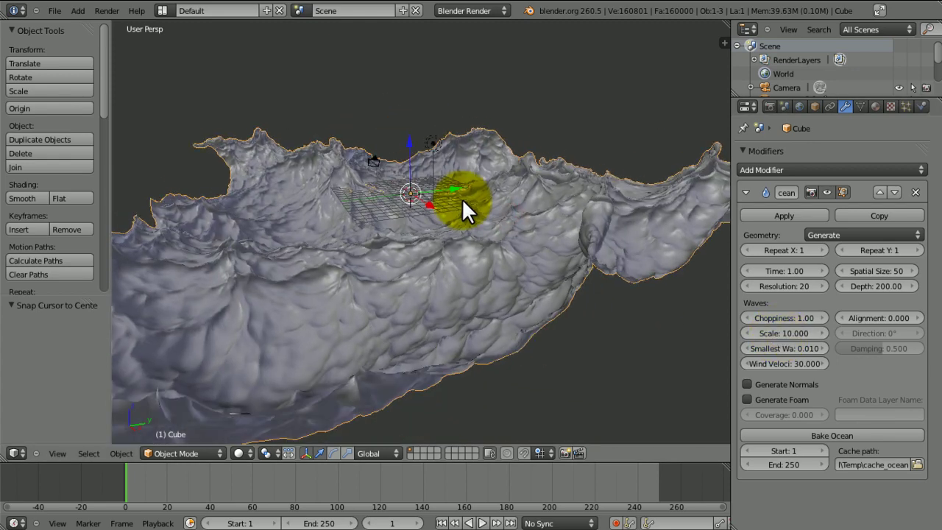
Set the ocean's wave Scale to 5.
click(779, 335)
text(5)
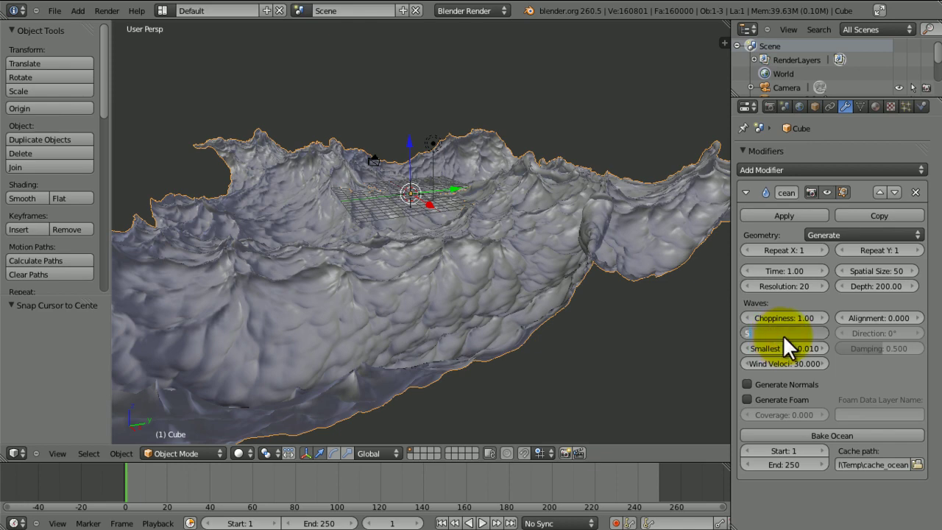
key(Return)
Set the ocean waves' Choppiness to 3.
middle_drag(347, 262, 420, 269)
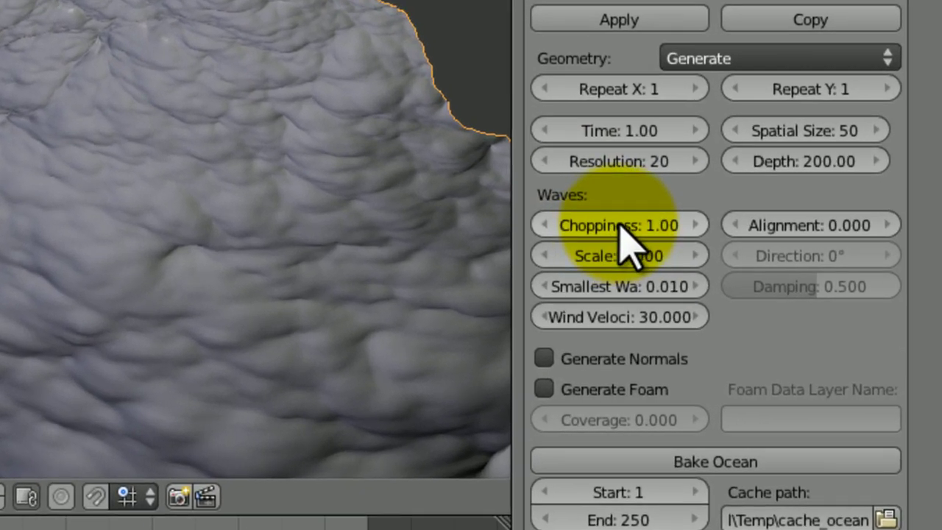
click(620, 225)
text(3)
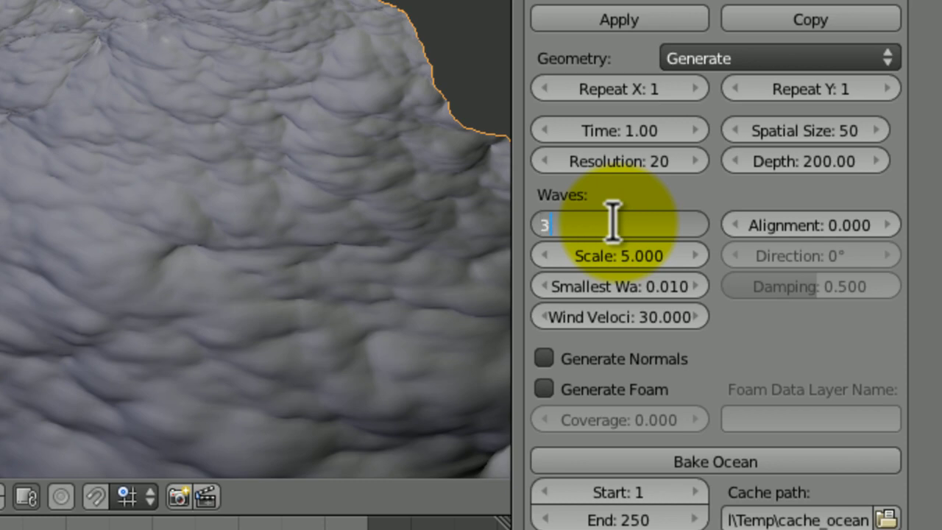
key(Return)
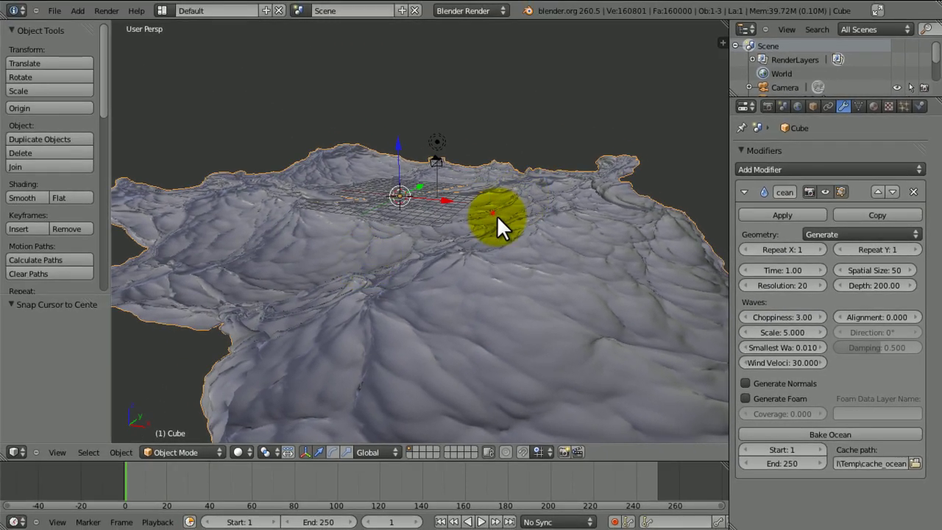
Try a wave Choppiness of 1.1 on the ocean and inspect the surface up close.
middle_drag(497, 215, 514, 244)
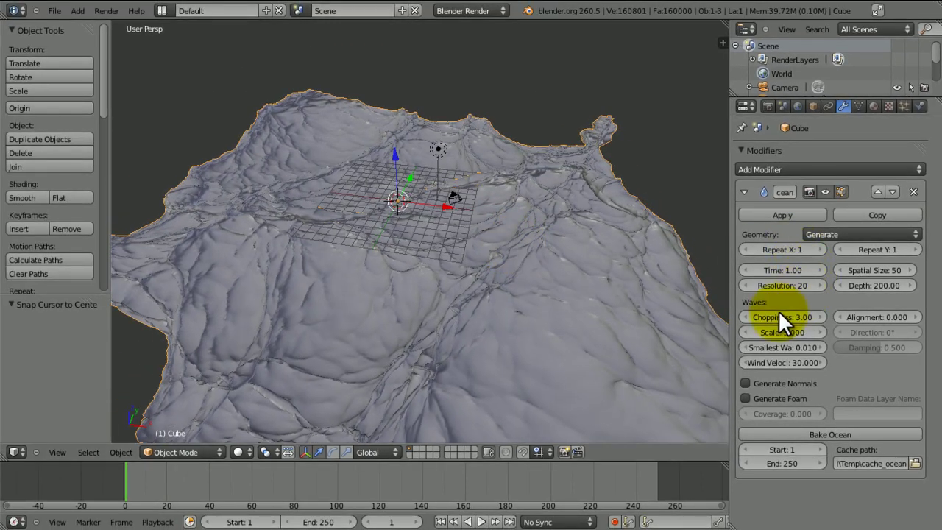
click(775, 316)
text(1.1)
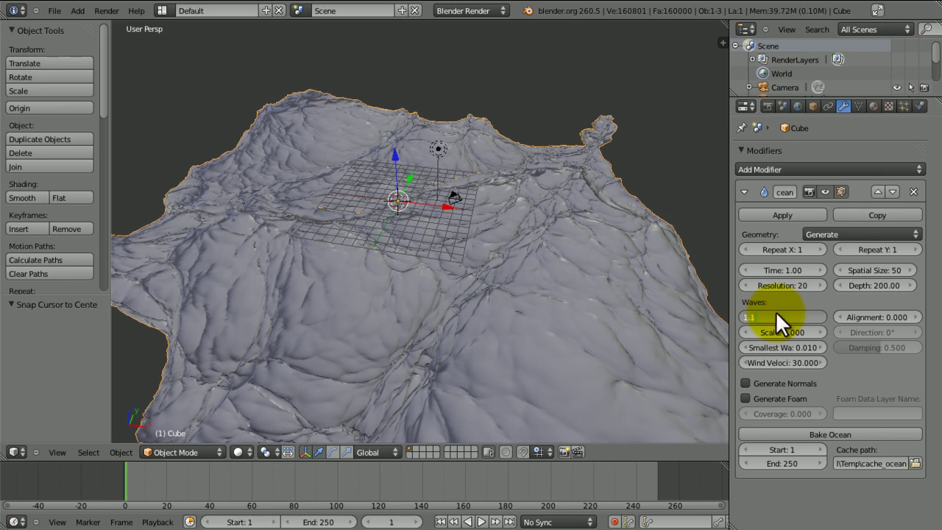
key(Return)
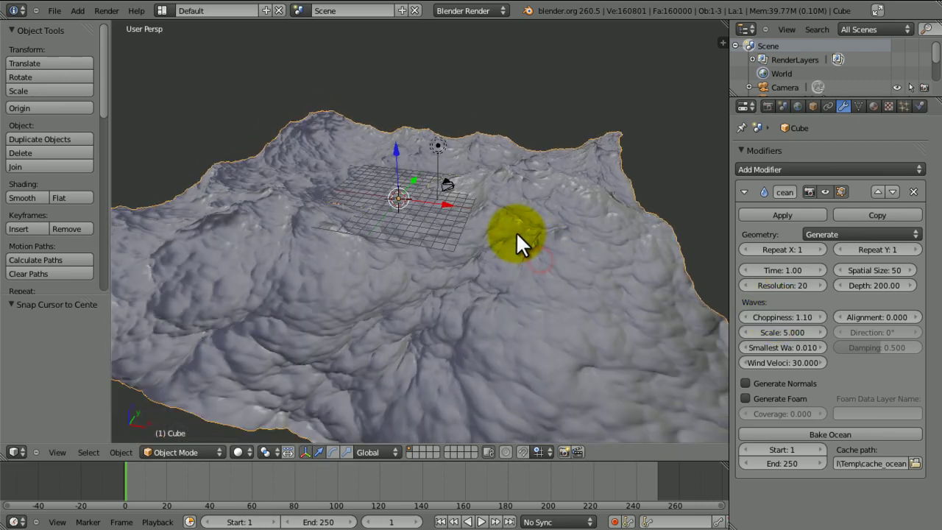
mouse_move(506, 245)
middle_down()
mouse_move(477, 257)
mouse_move(502, 285)
mouse_move(564, 296)
mouse_move(472, 264)
mouse_move(460, 316)
middle_up()
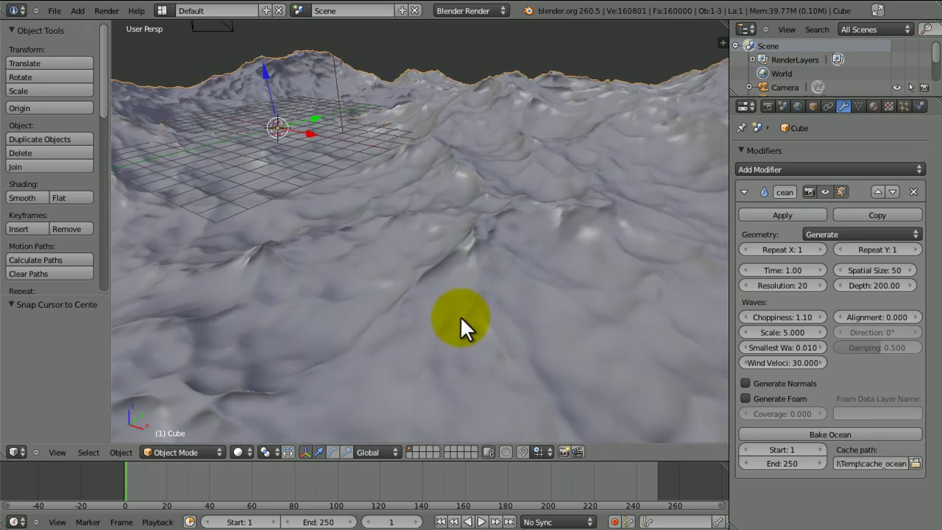
scroll(460, 316, up, 1)
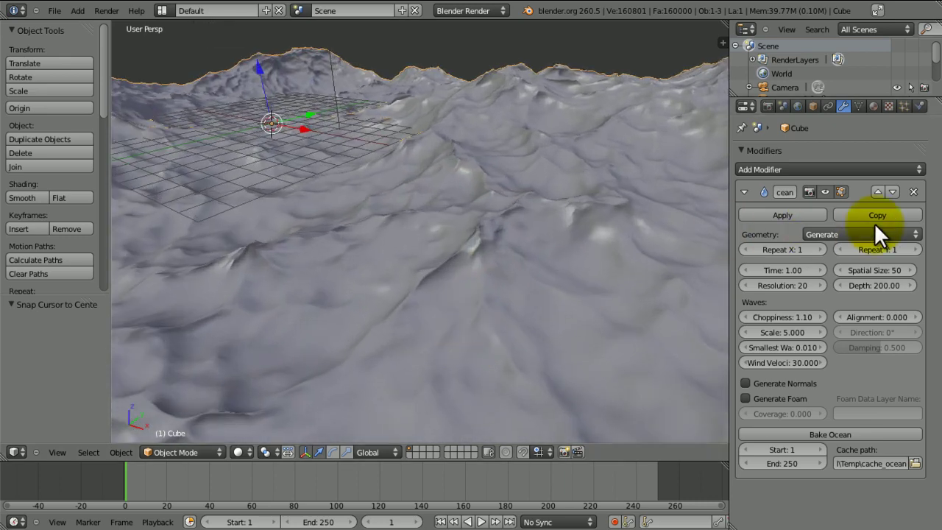
Set the ocean waves' Choppiness to 1.
click(777, 317)
key(Return)
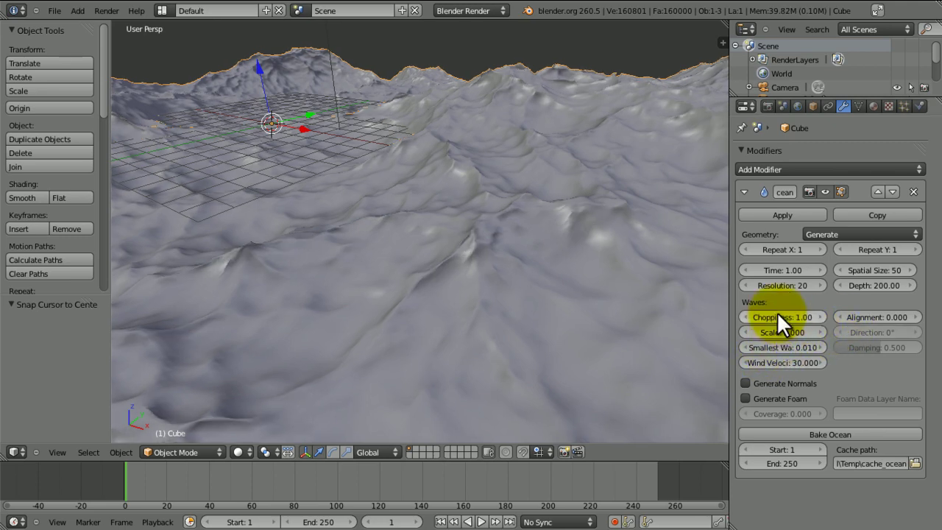
middle_drag(555, 301, 589, 243)
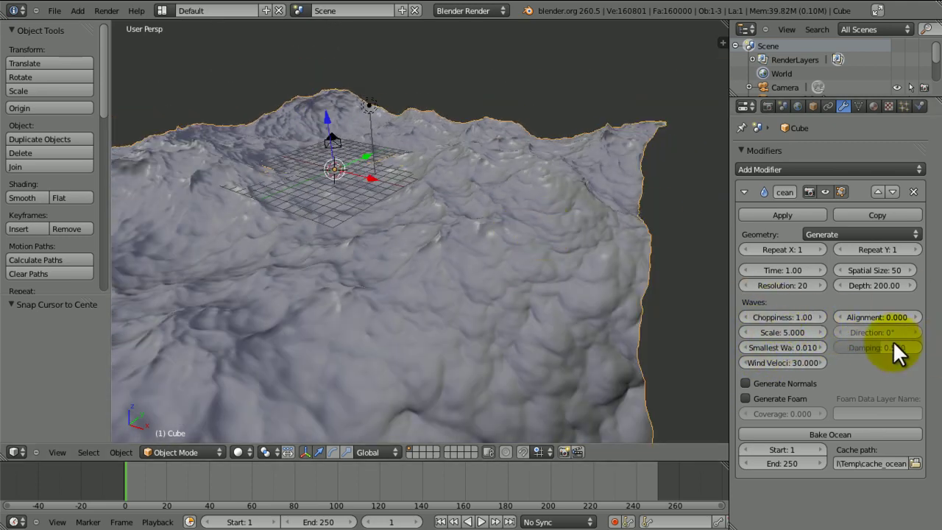
Try a Smallest Wave value of 3 on the ocean and view the surface from another angle.
click(779, 345)
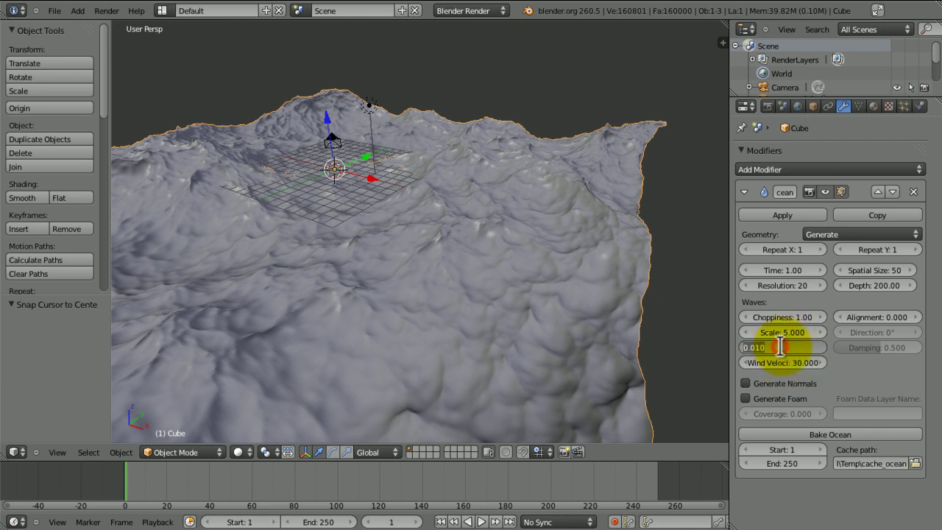
text(3)
key(Return)
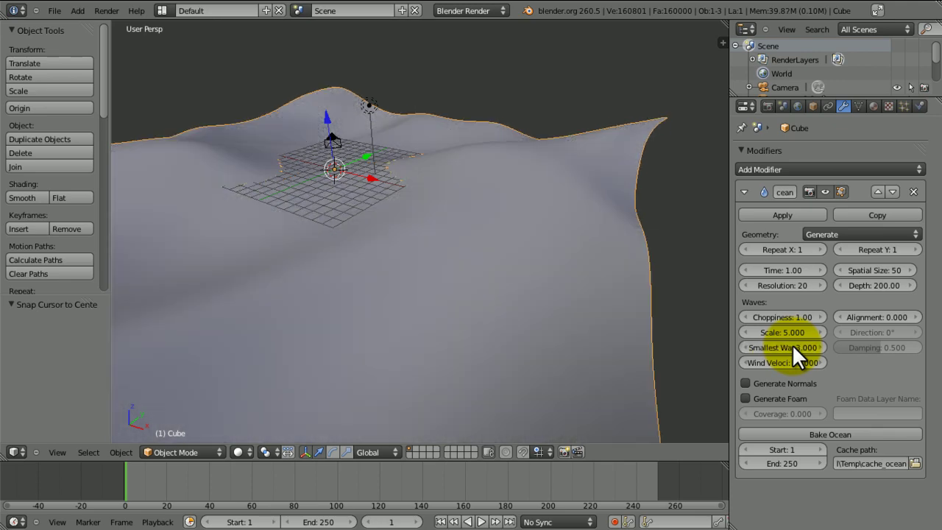
middle_drag(501, 276, 594, 234)
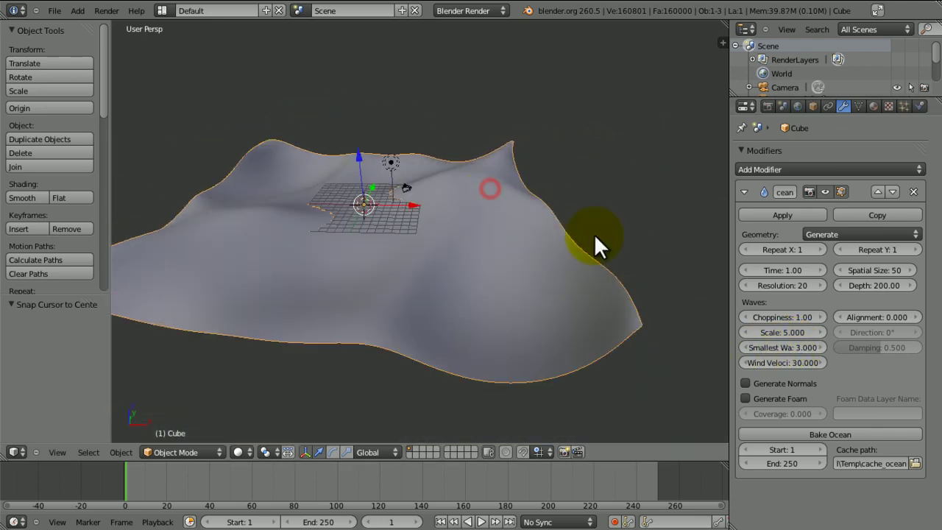
Set the ocean's Smallest Wave to 0.1 and inspect the surface detail up close.
click(782, 347)
text(1)
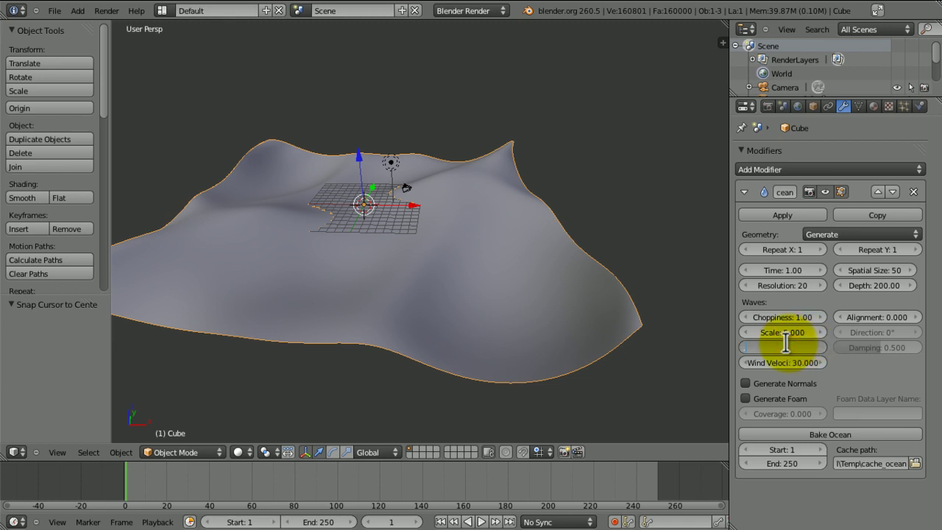
middle_drag(509, 217, 488, 216)
scroll(488, 271, up, 3)
scroll(487, 283, down, 2)
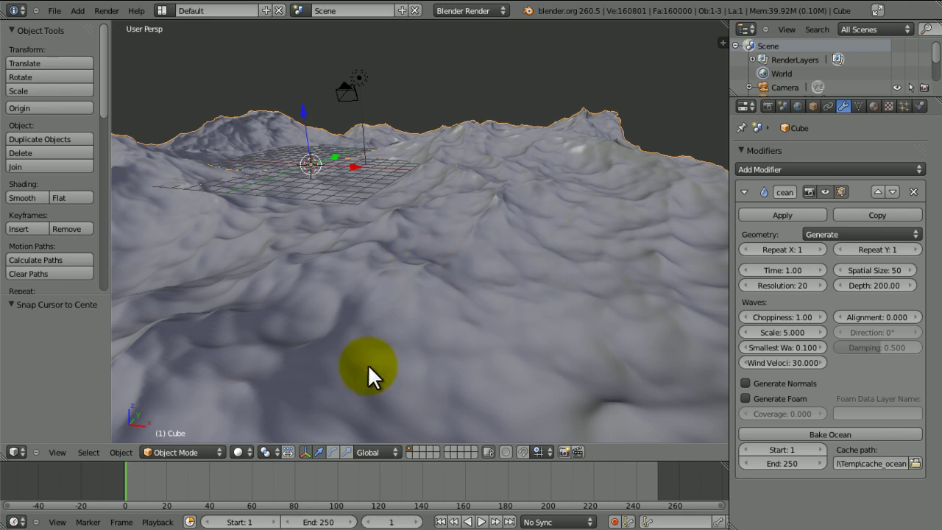
middle_drag(480, 269, 483, 185)
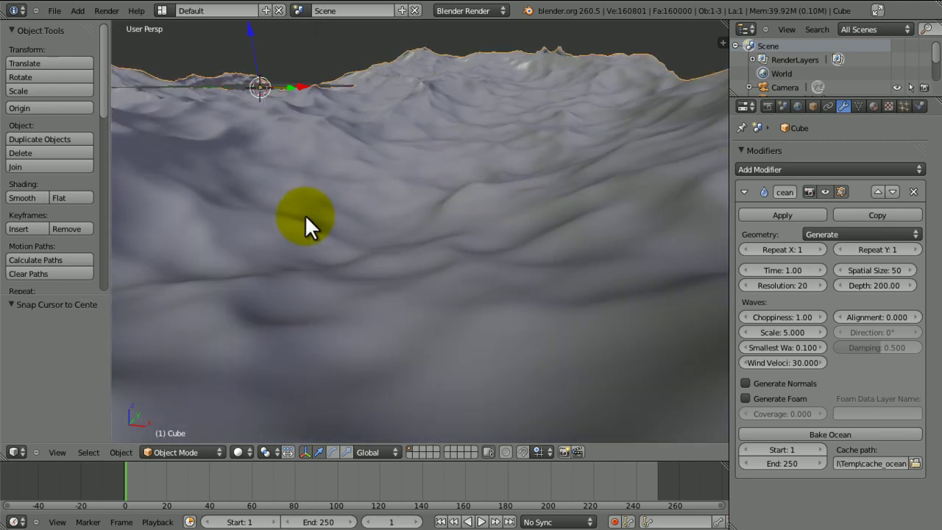
Set the ocean's wave Scale to 2.
scroll(349, 126, down, 5)
middle_drag(350, 105, 395, 143)
scroll(394, 155, up, 4)
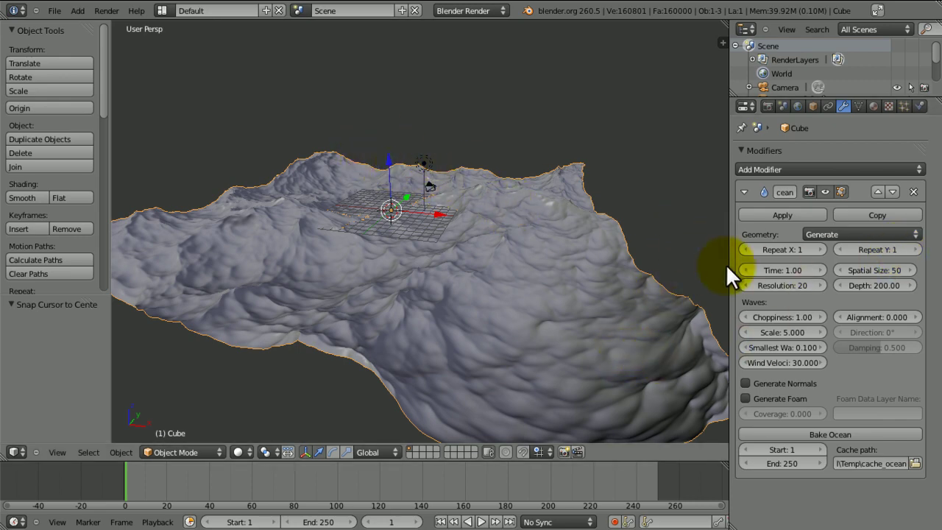
middle_drag(485, 188, 468, 210)
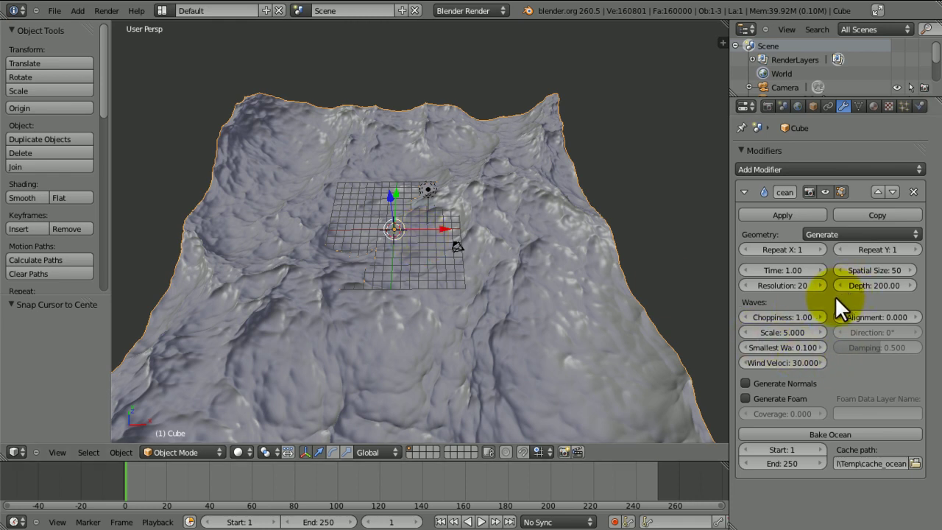
click(769, 332)
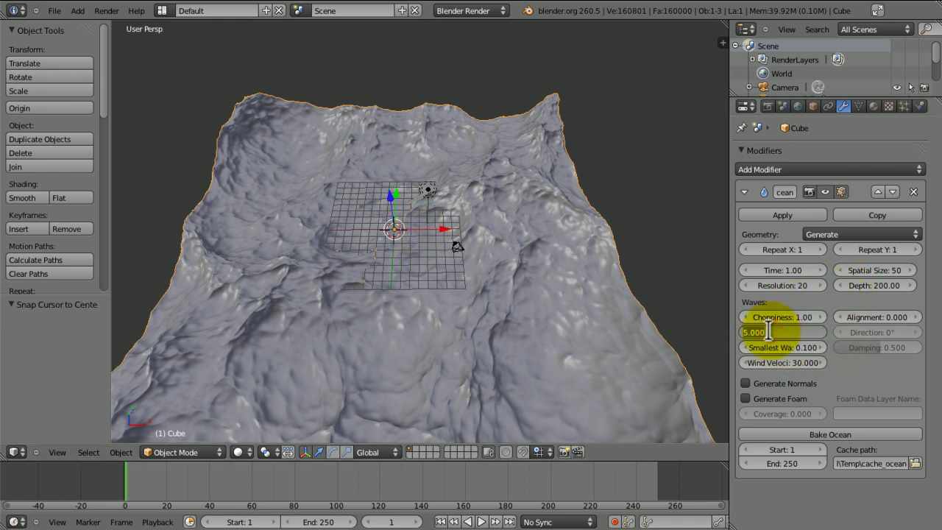
text(2)
key(Return)
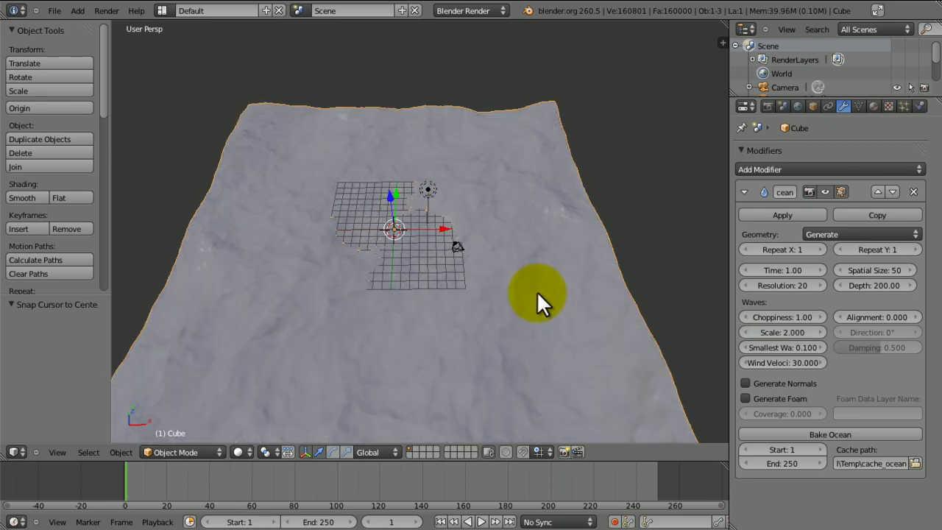
Align the camera to a front orthographic view of the ocean.
right_click(501, 295)
middle_drag(473, 228, 466, 299)
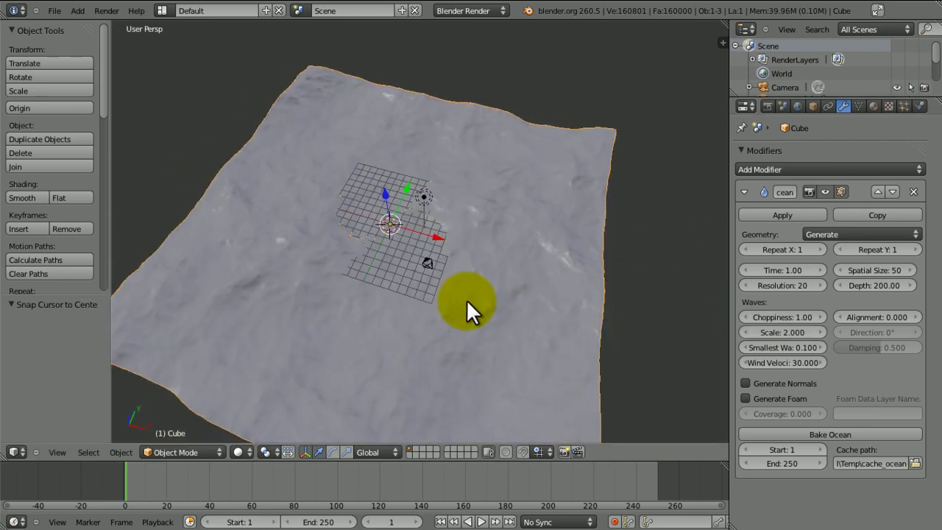
key(KP_1)
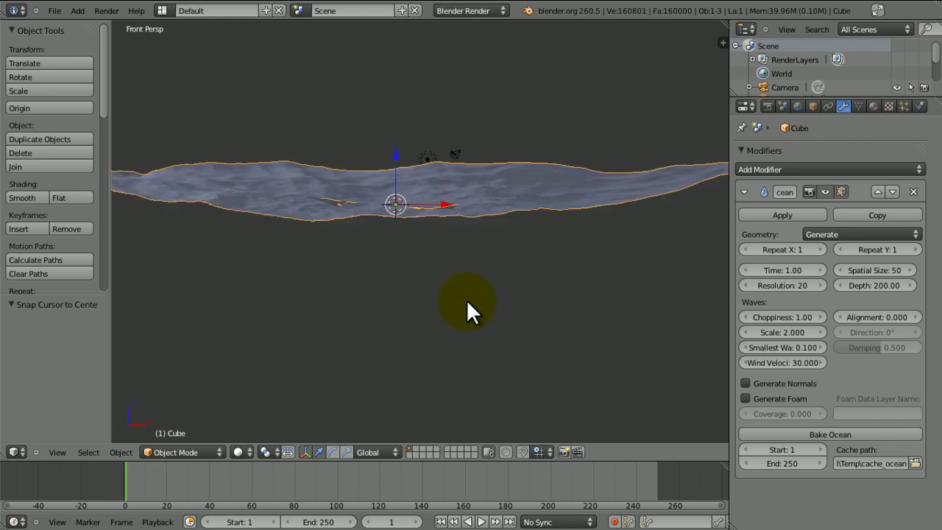
key(KP_5)
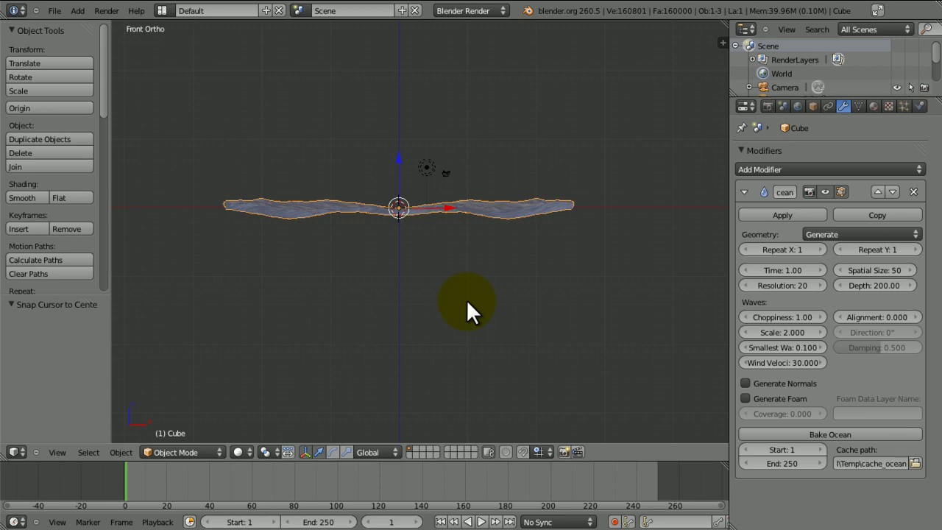
key(ctrl+alt+KP_0)
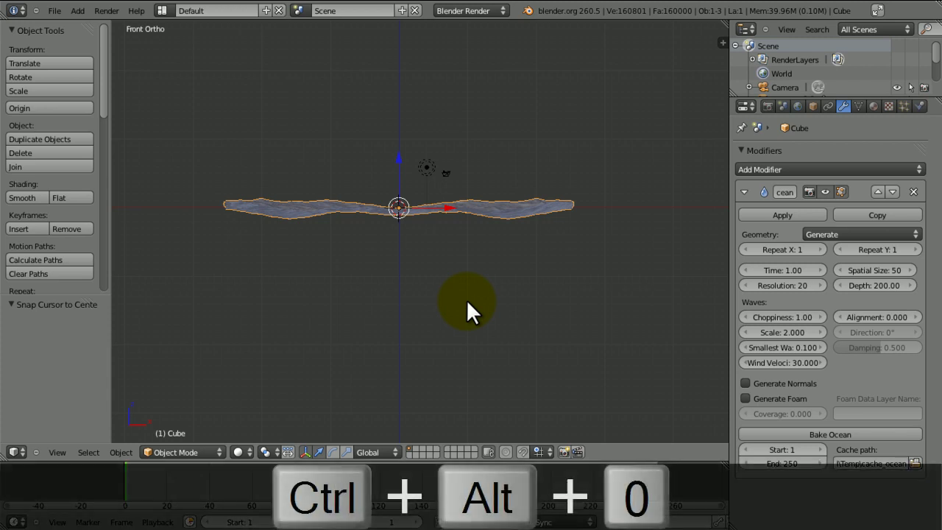
Raise the camera along the Z axis to a height of about 5.15, above the ocean surface.
right_click(464, 319)
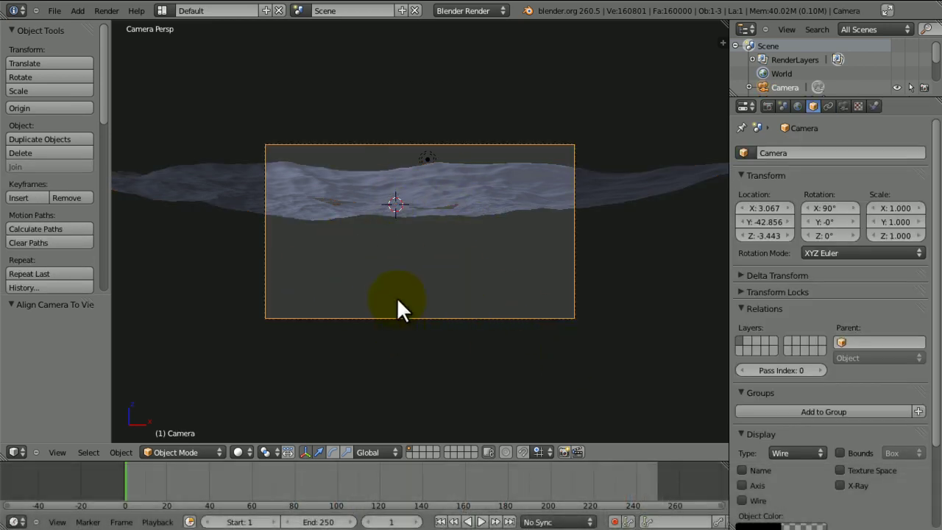
key(g)
key(z)
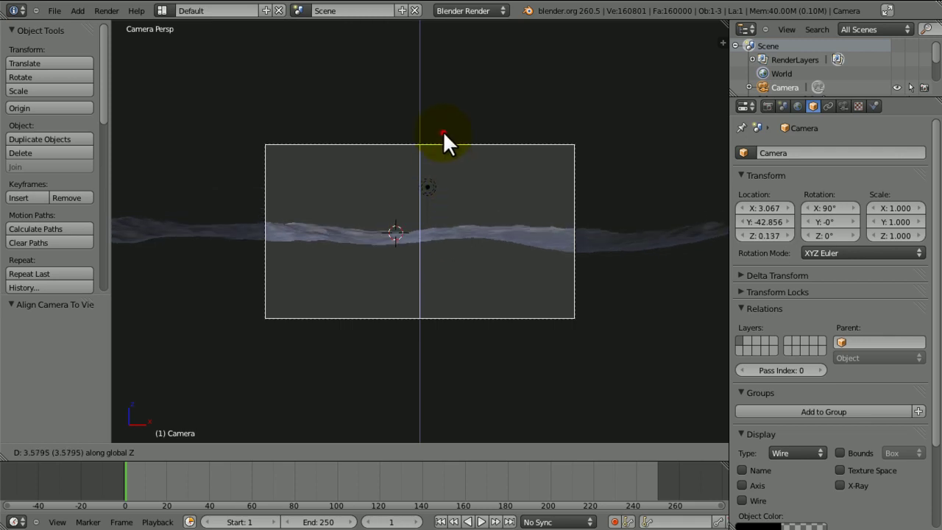
click(443, 131)
key(g)
key(z)
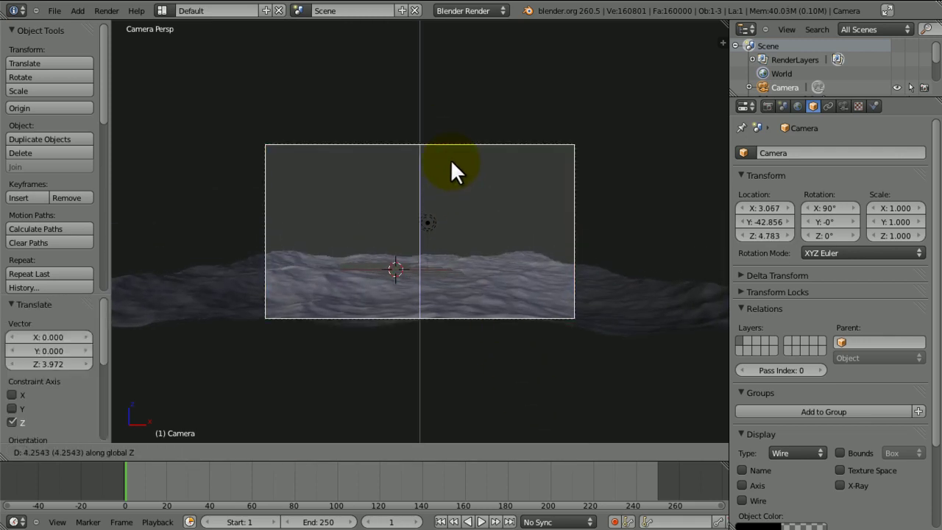
click(449, 139)
Shift the camera about -2.78 along the X axis.
key(g)
key(x)
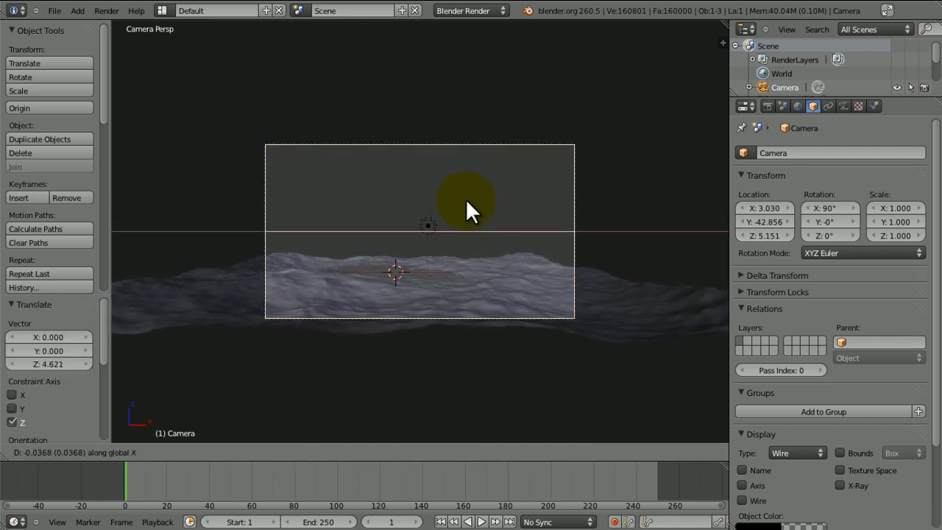
click(340, 233)
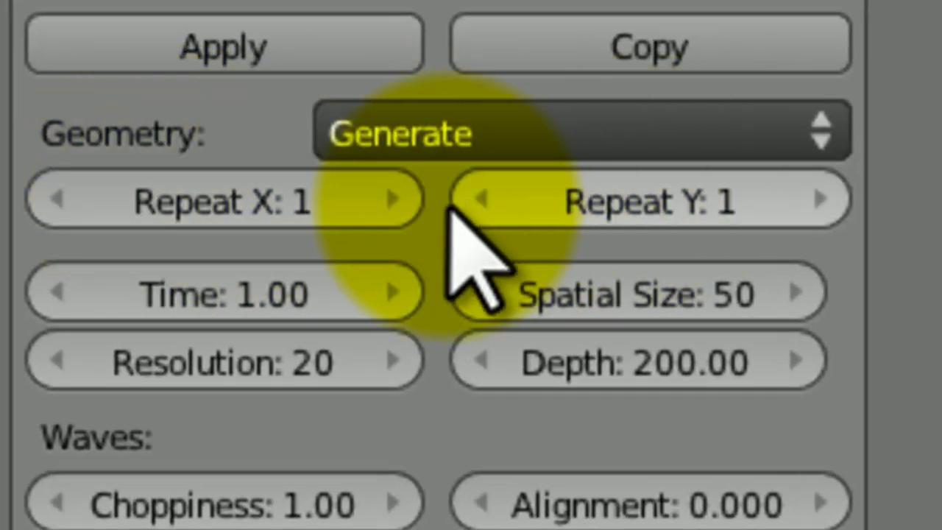
Set the ocean's Repeat X to 2 and move the ocean about -14.2 along X to fill the camera frame.
click(397, 201)
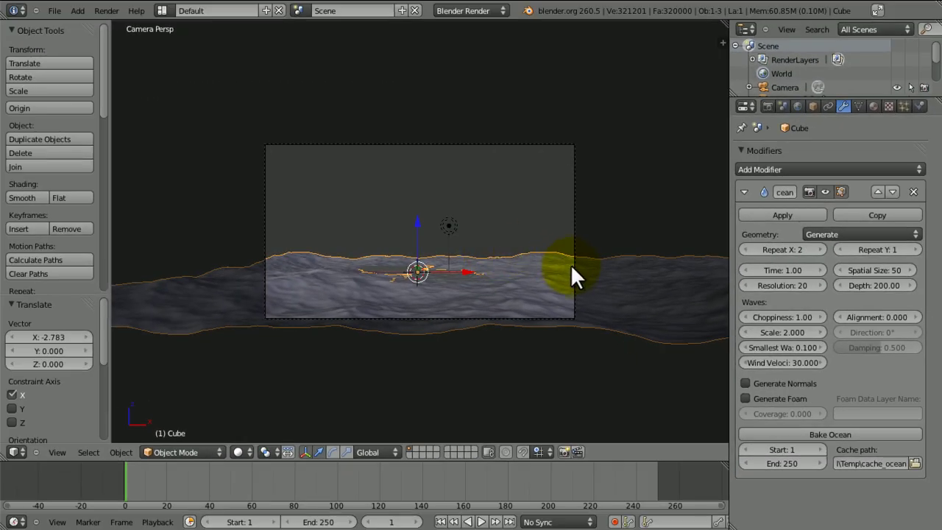
key(g)
key(x)
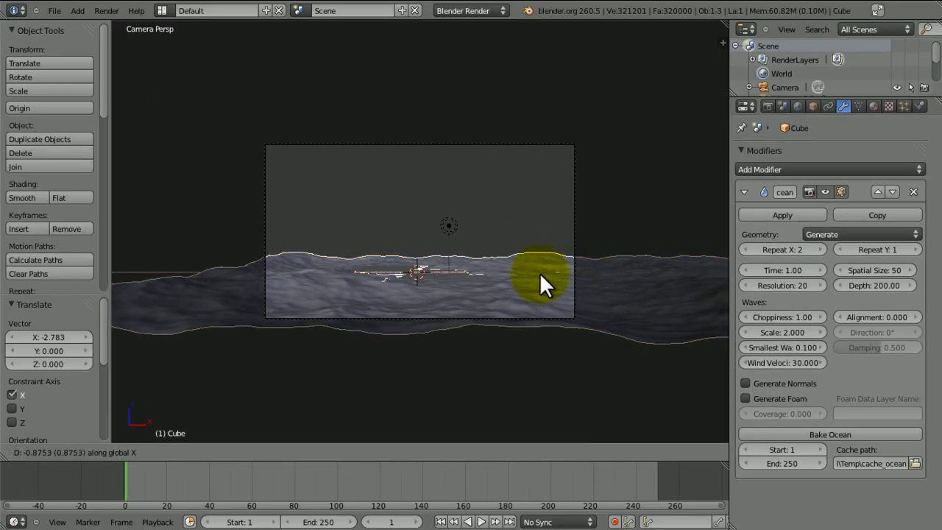
click(472, 283)
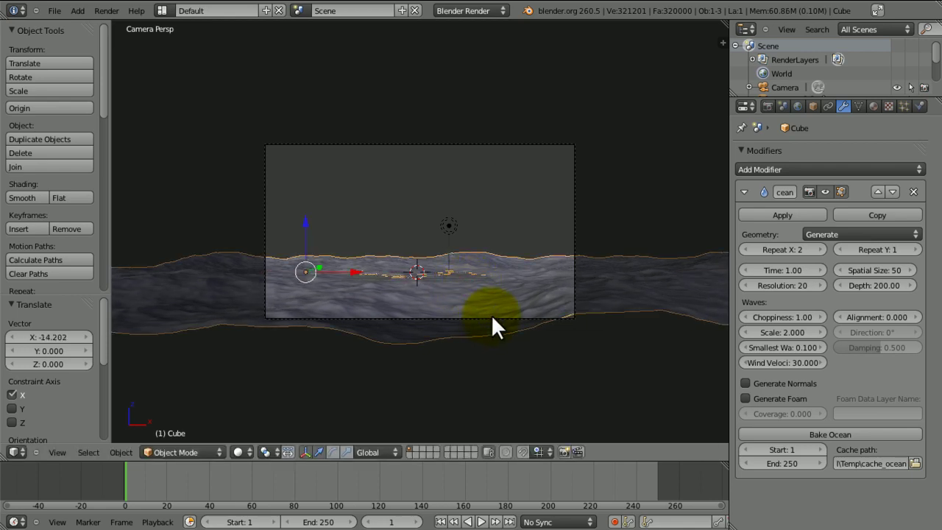
Raise the camera about 0.355 along the Z axis and deselect everything.
right_click(572, 314)
key(g)
key(z)
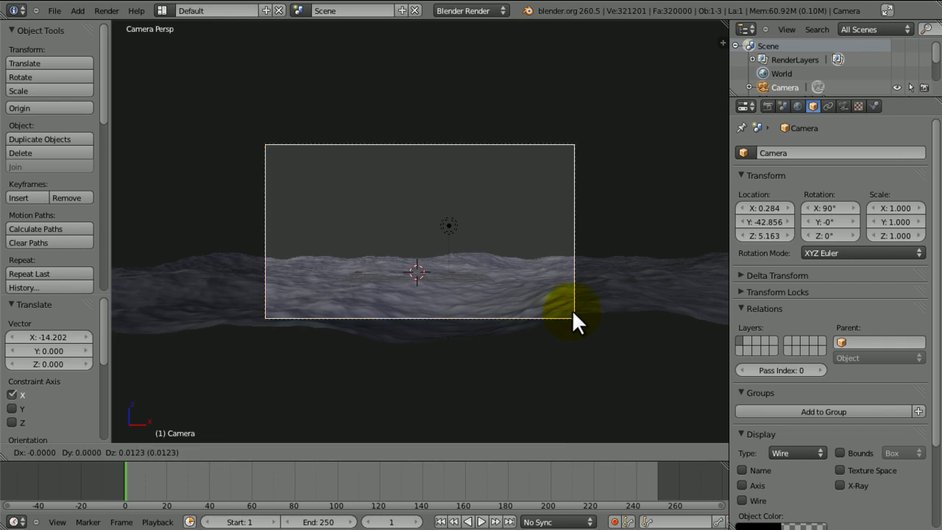
click(567, 294)
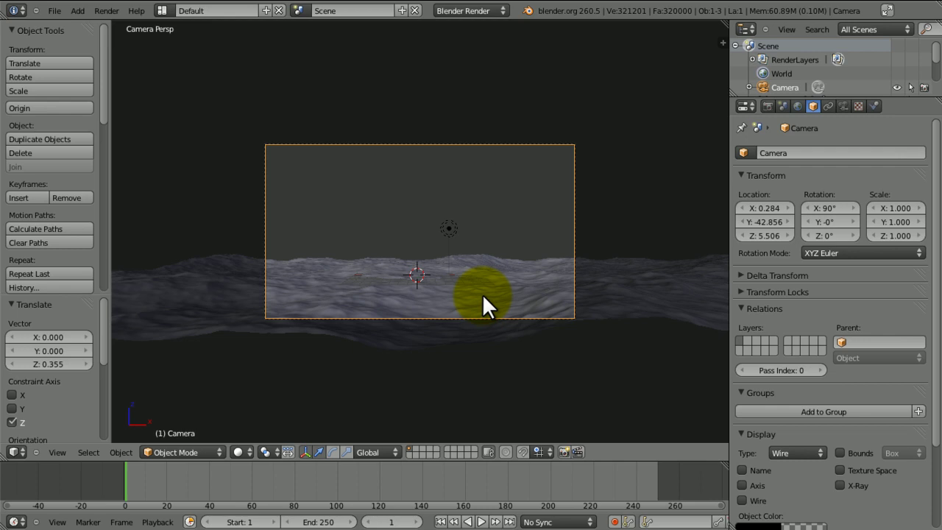
key(a)
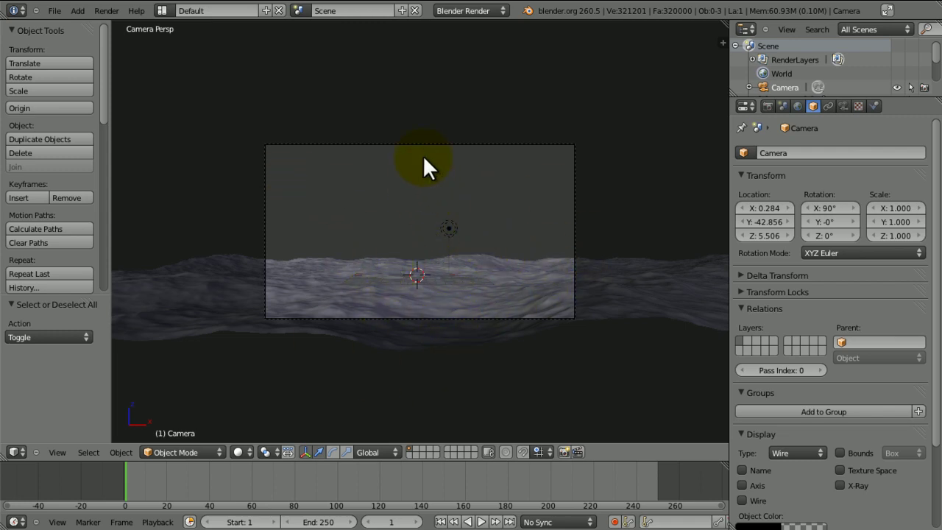
Switch to a top orthographic view of the whole repeated ocean and select the ocean.
key(KP_5)
key(KP_8)
key(KP_8)
key(KP_8)
key(KP_8)
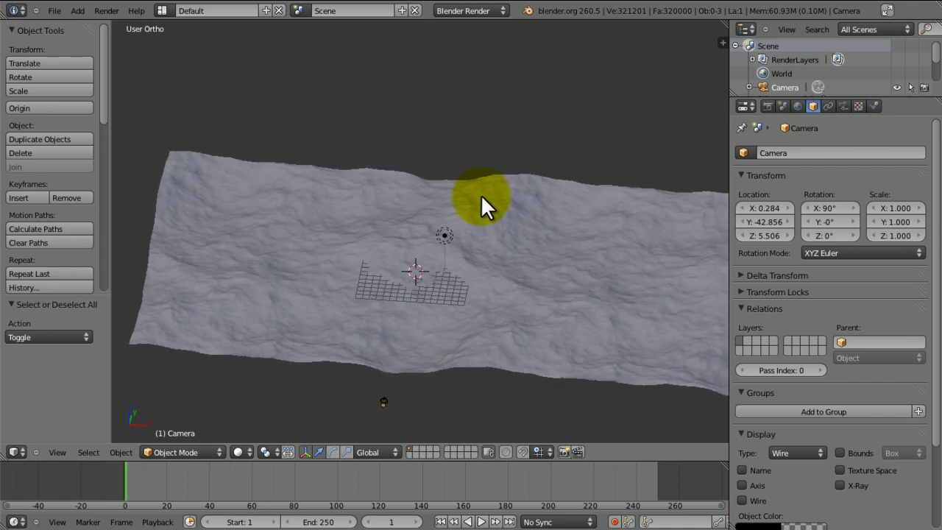
key(KP_7)
scroll(458, 177, down, 4)
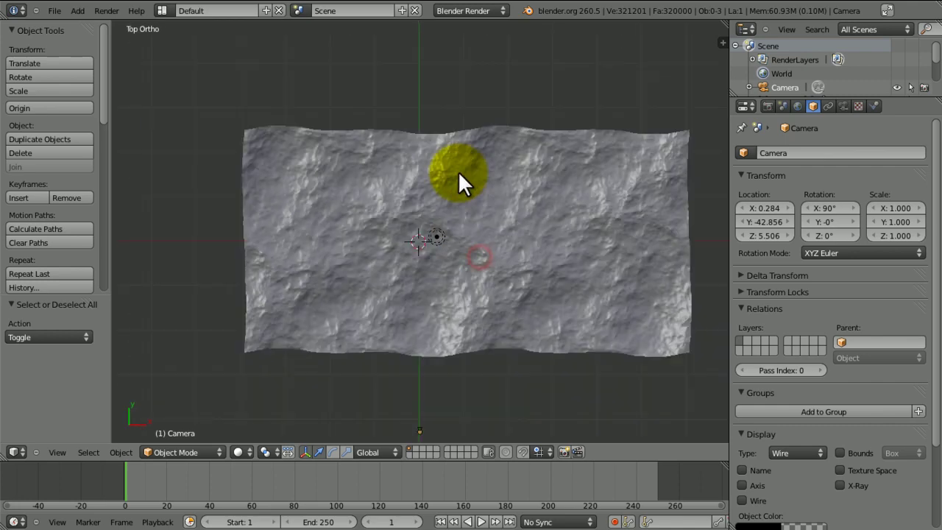
right_click(500, 221)
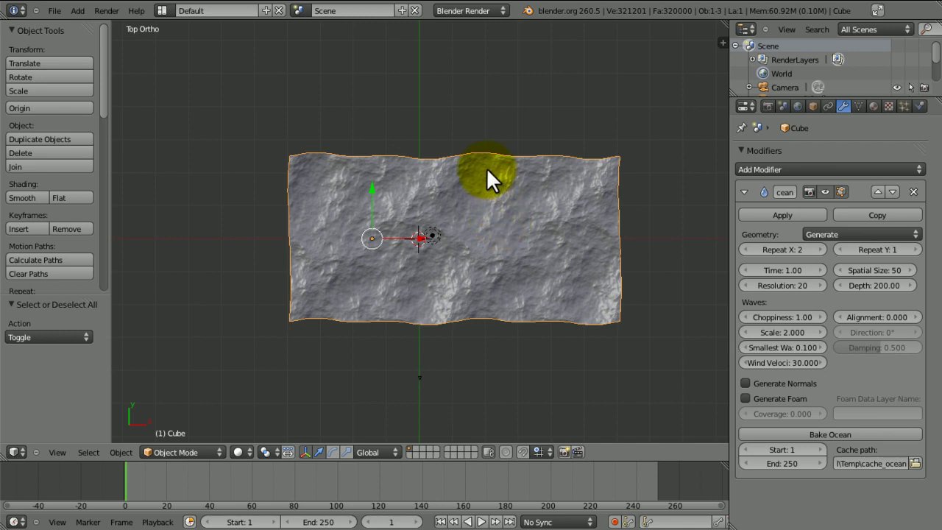
Duplicate the ocean and place the copy about 51.28 along the Y axis, behind the original.
key(shift+d)
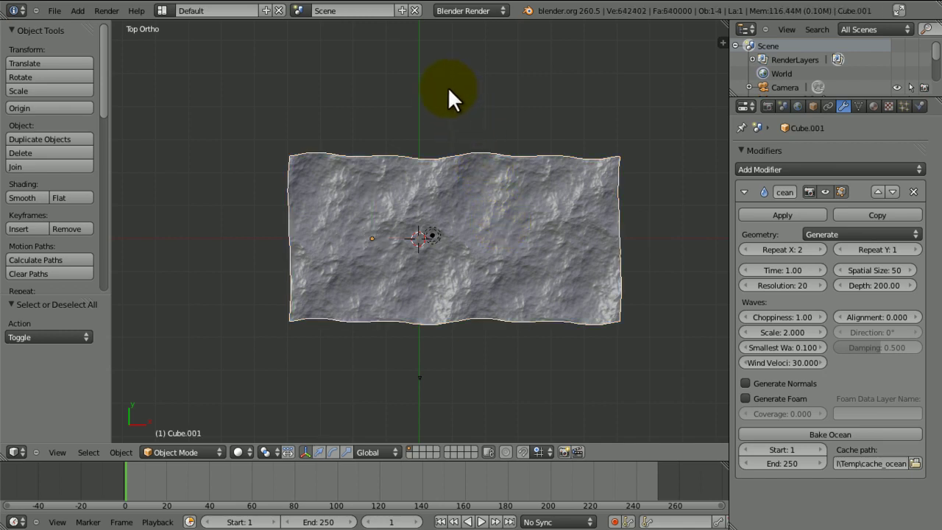
key(y)
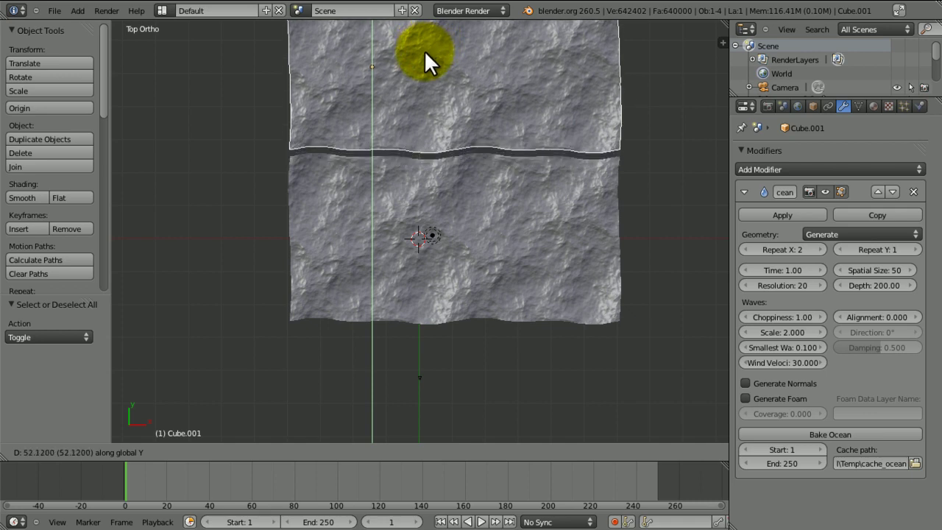
click(424, 50)
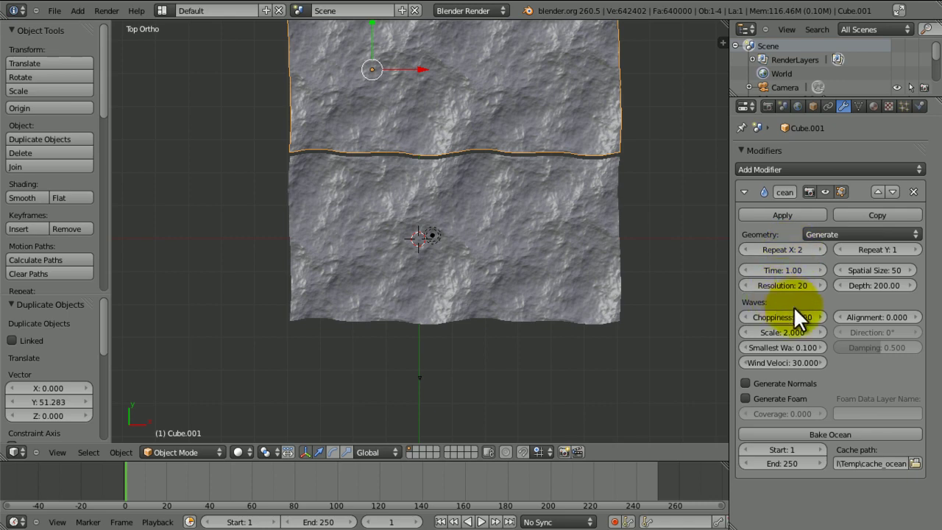
Set the duplicated ocean's Resolution to 15.
click(788, 285)
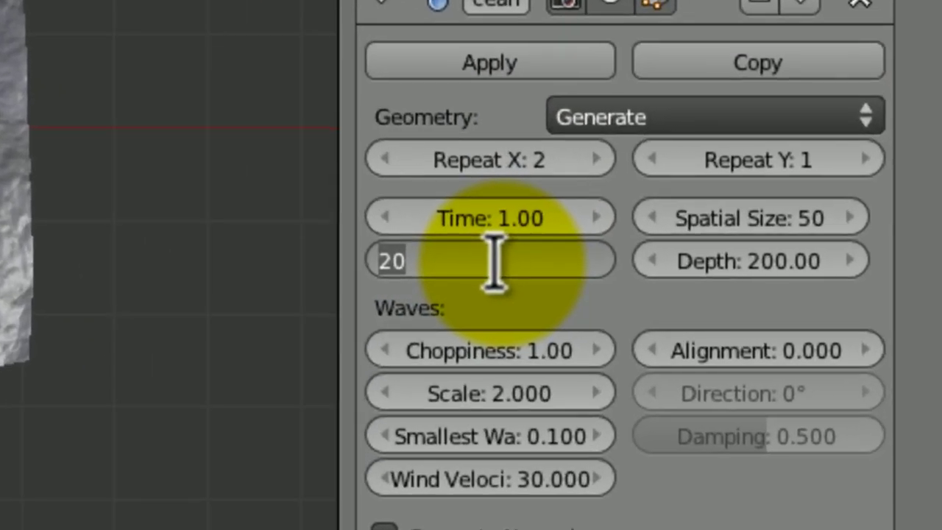
text(14)
key(BackSpace)
text(5)
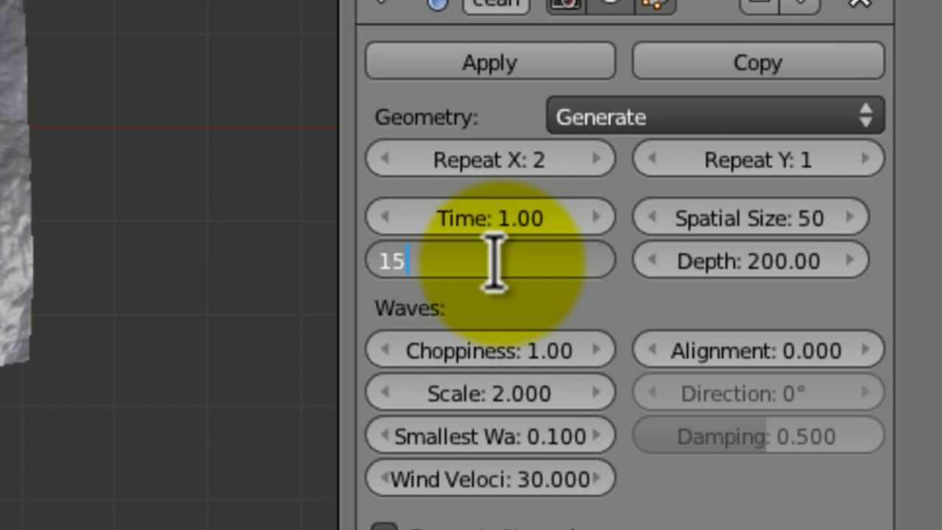
key(Return)
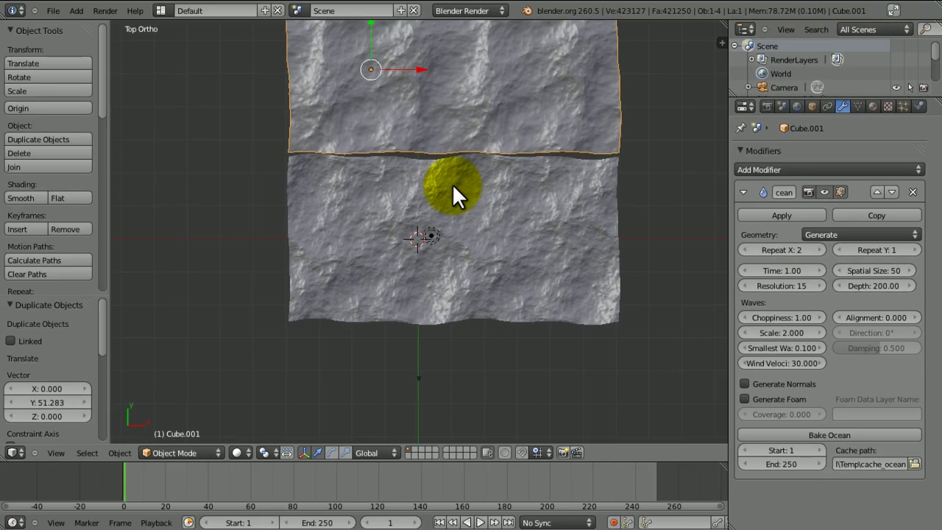
Lower the duplicated ocean about 1.154 along the Z axis while looking through the camera.
key(KP_3)
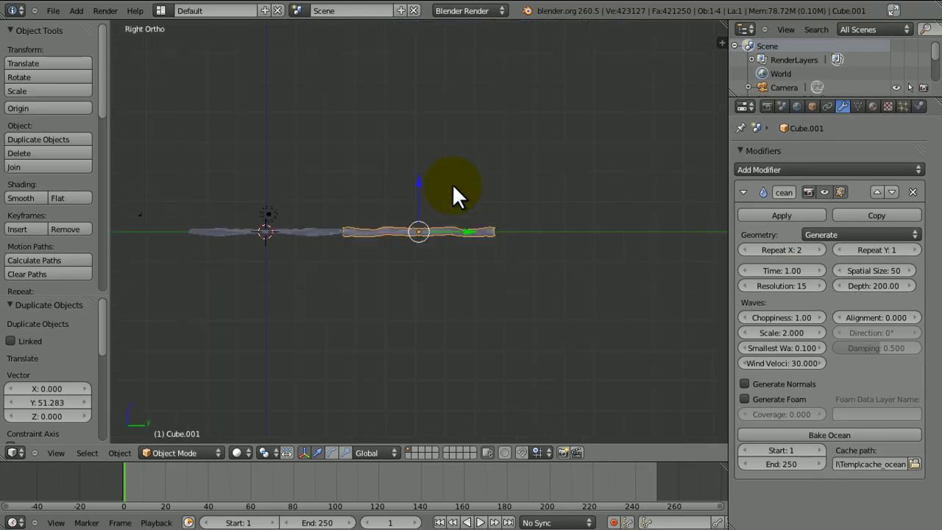
key(KP_0)
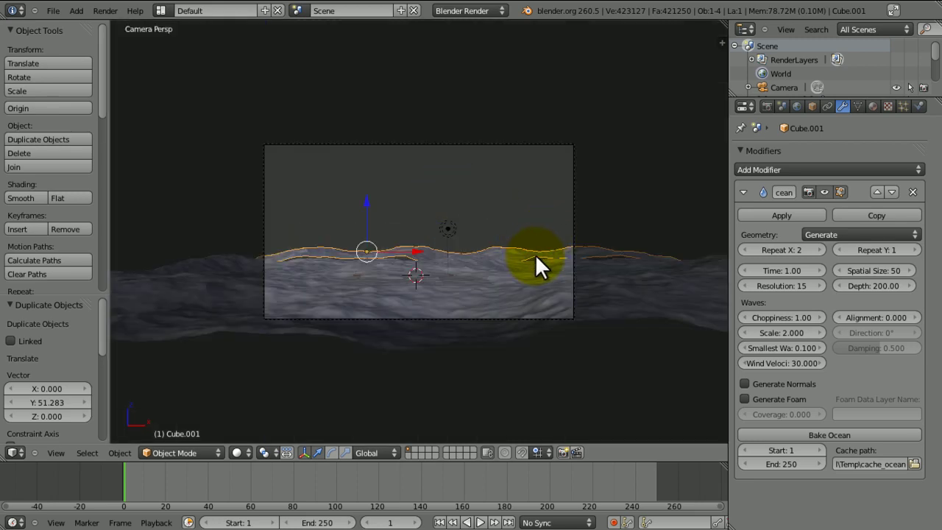
key(g)
key(z)
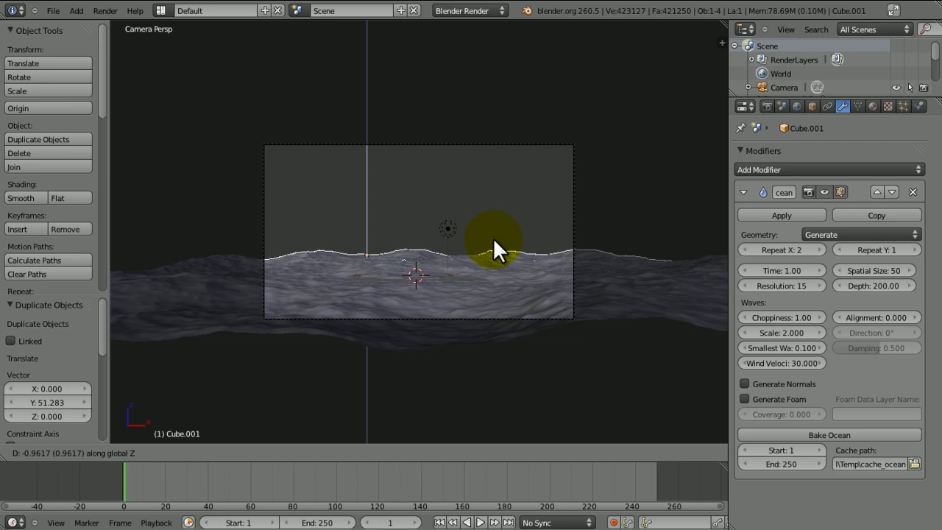
click(491, 238)
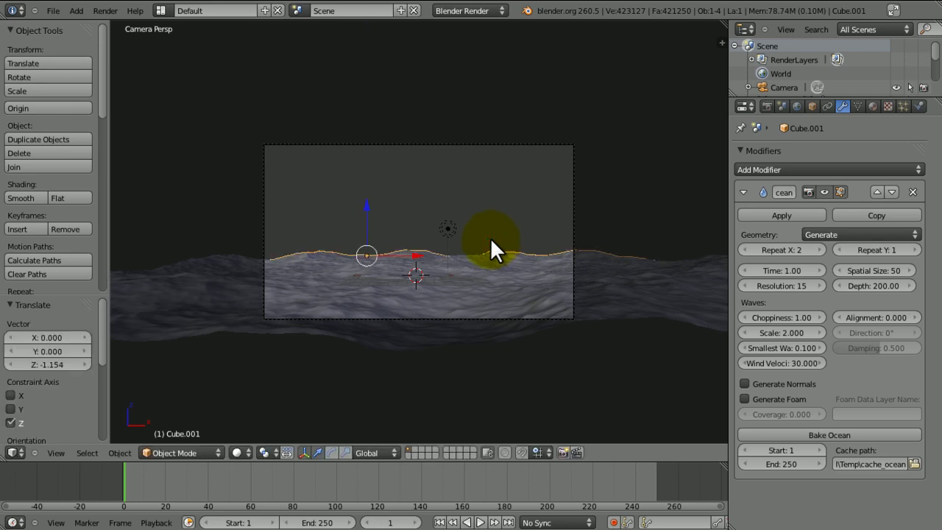
Move the duplicated ocean about 0.463 along the Y axis in the right side view and return to the camera view.
key(KP_3)
key(g)
key(y)
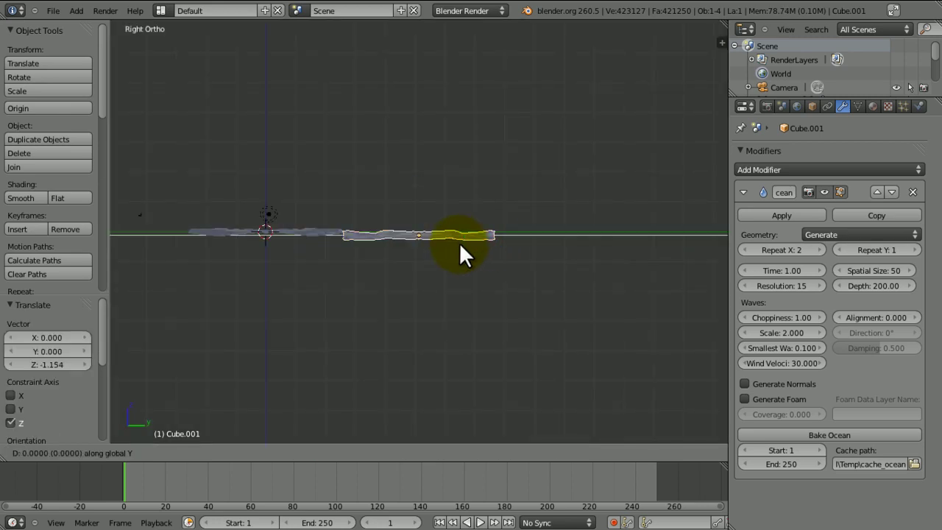
click(460, 242)
key(KP_0)
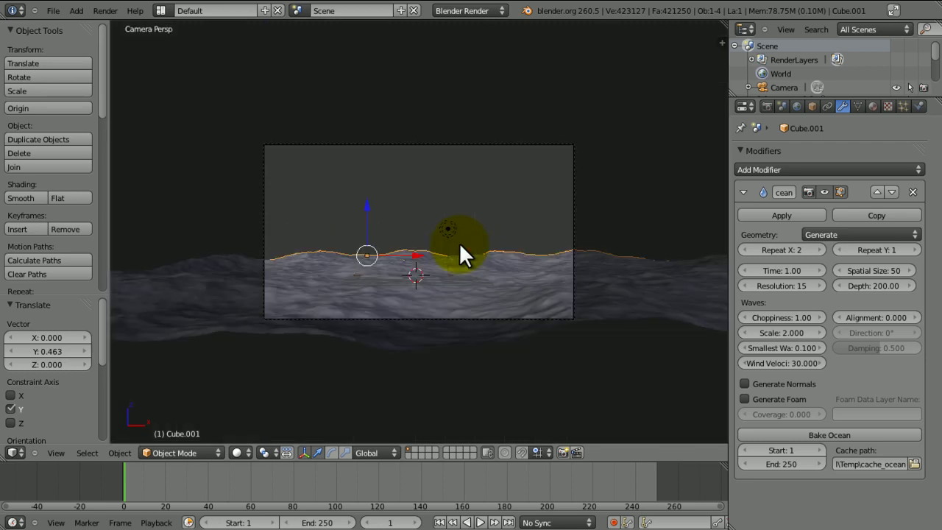
Adjust the duplicated ocean's depth by about 0.149 and another -1.349 along the Y axis.
key(g)
key(y)
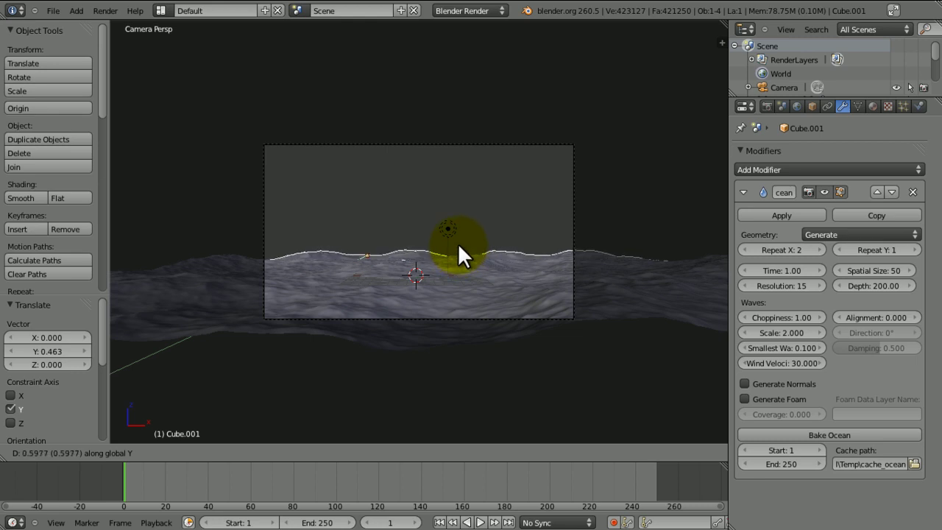
click(457, 243)
key(g)
key(y)
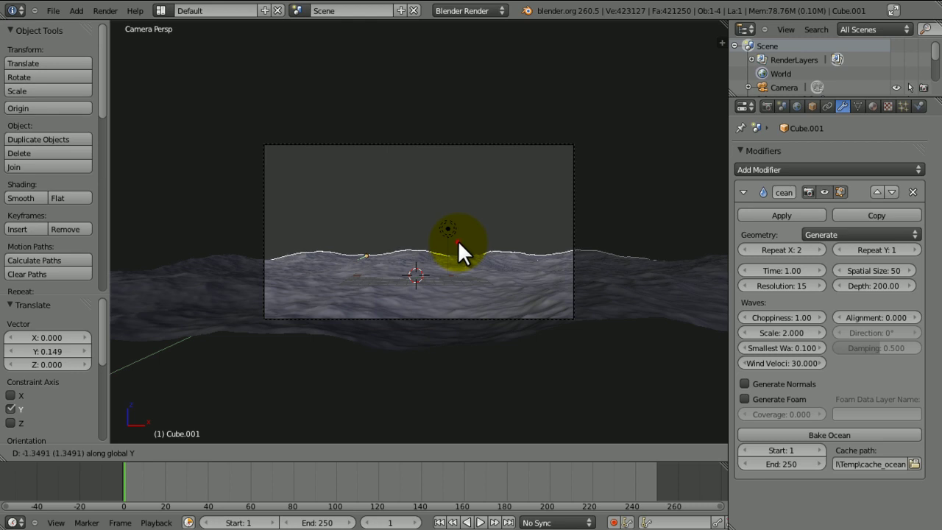
click(458, 240)
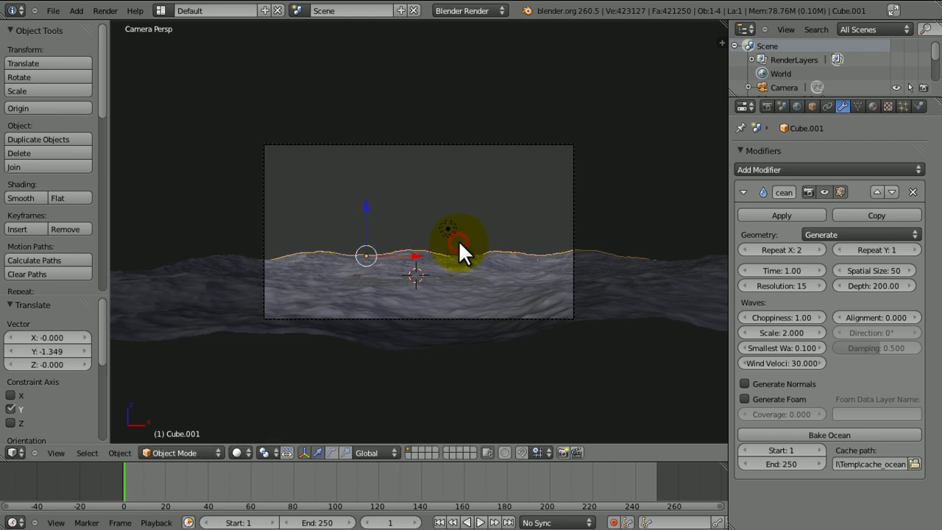
Set the duplicated ocean's Repeat X and Repeat Y to 3 and move it about -19.21 along the X axis.
click(821, 250)
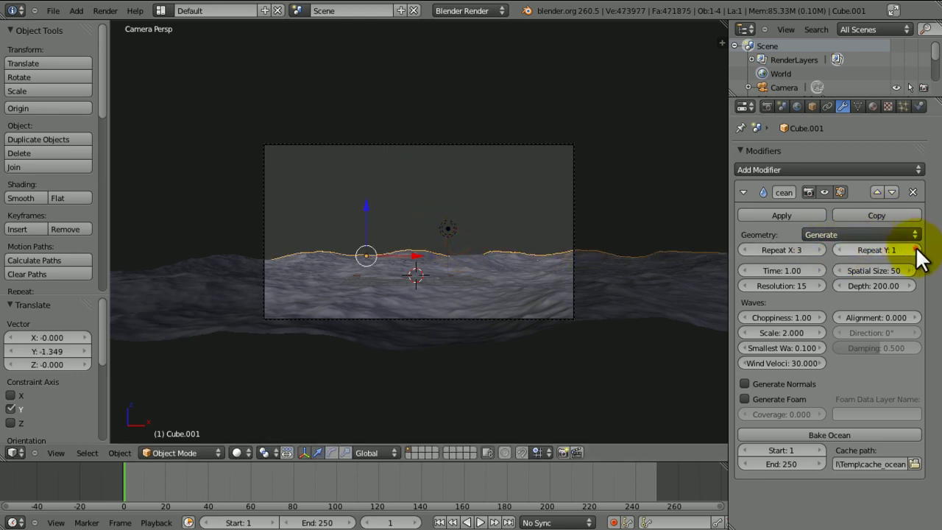
click(916, 249)
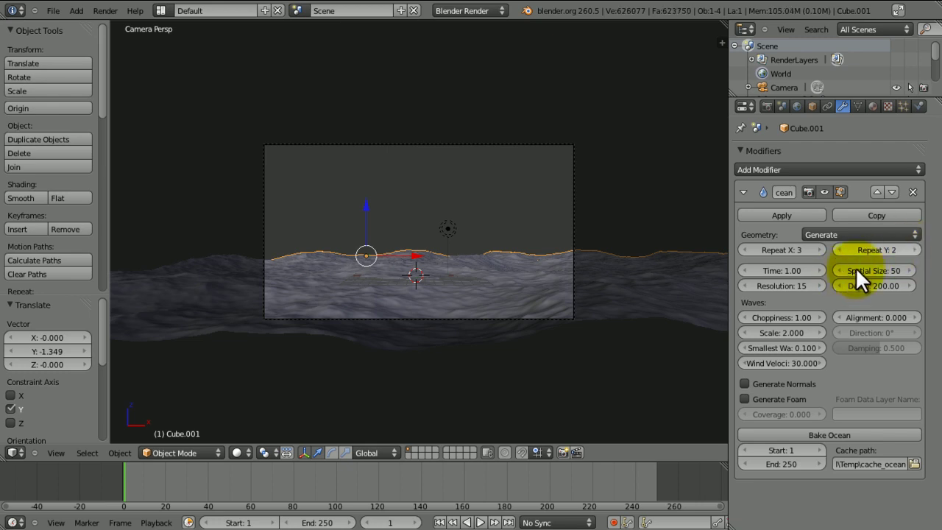
click(911, 249)
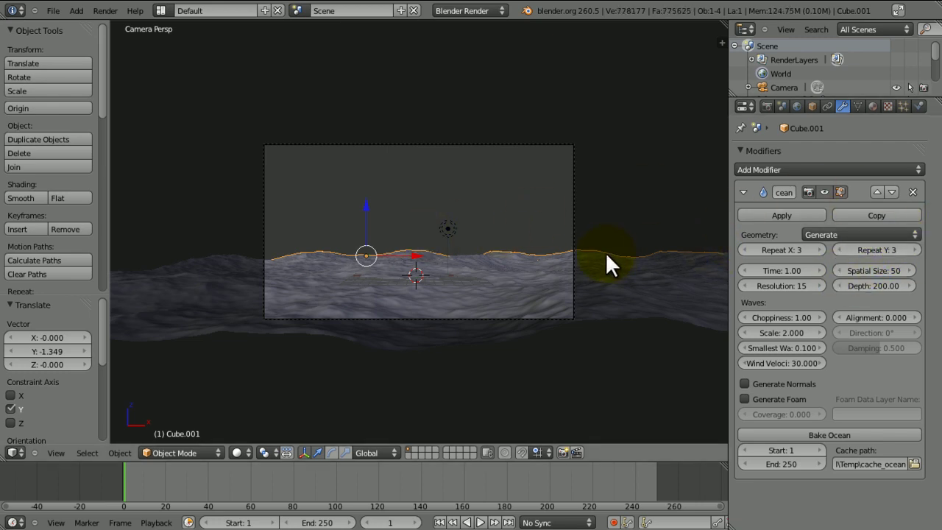
key(g)
key(x)
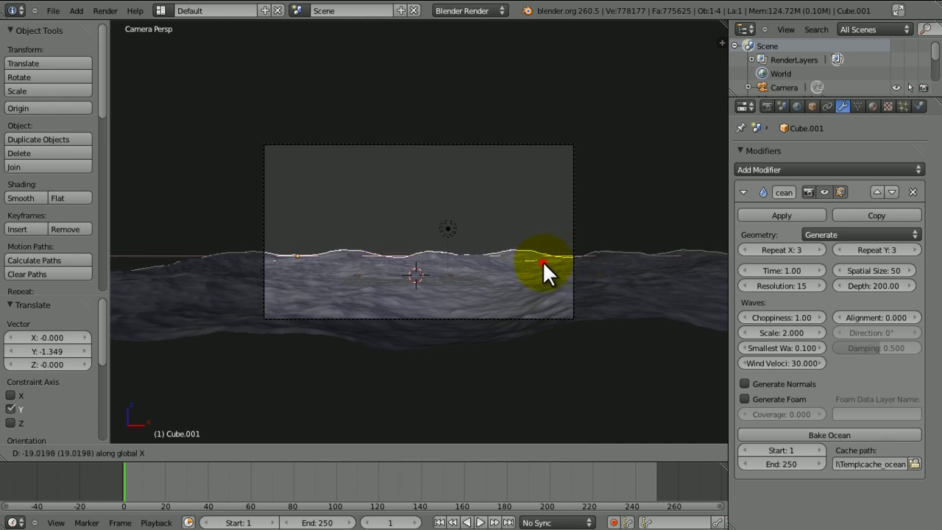
click(543, 261)
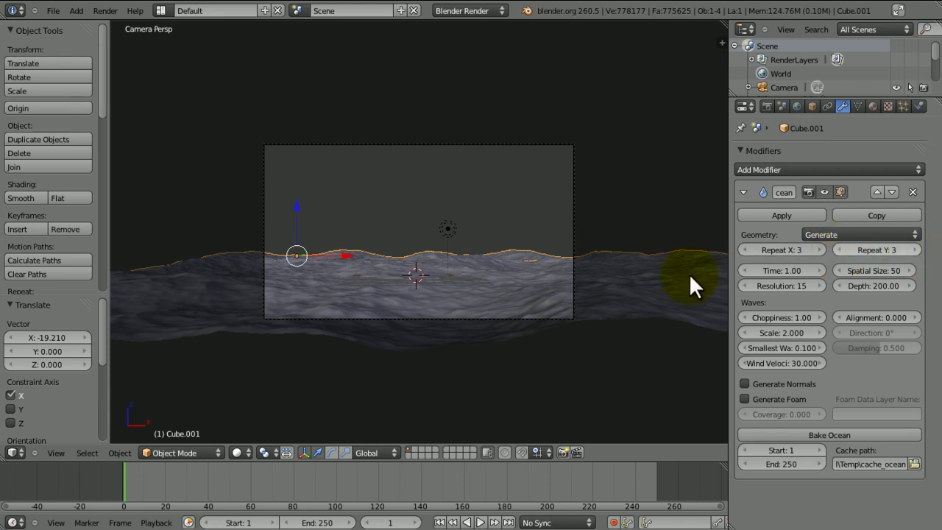
Set the duplicated ocean's Repeat Y to 2 and check how both oceans line up from outside the camera view.
middle_drag(472, 216, 438, 273)
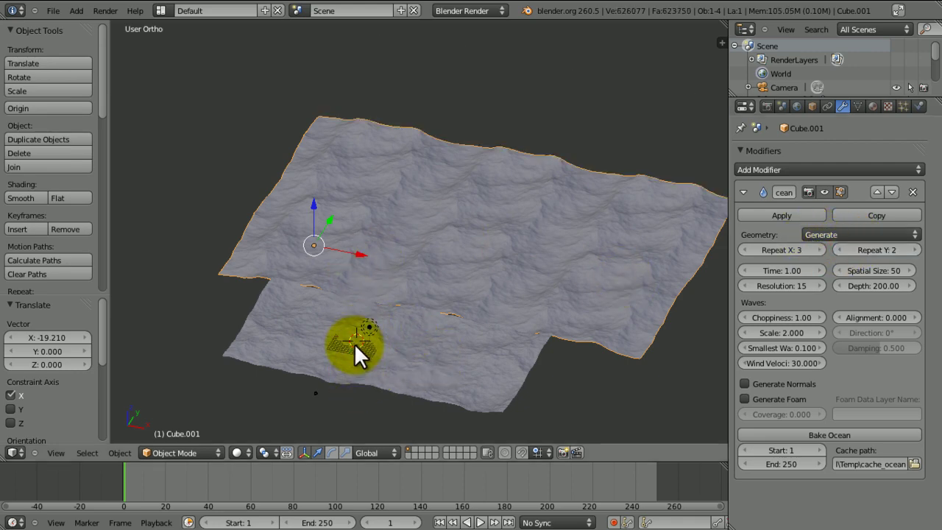
key(KP_0)
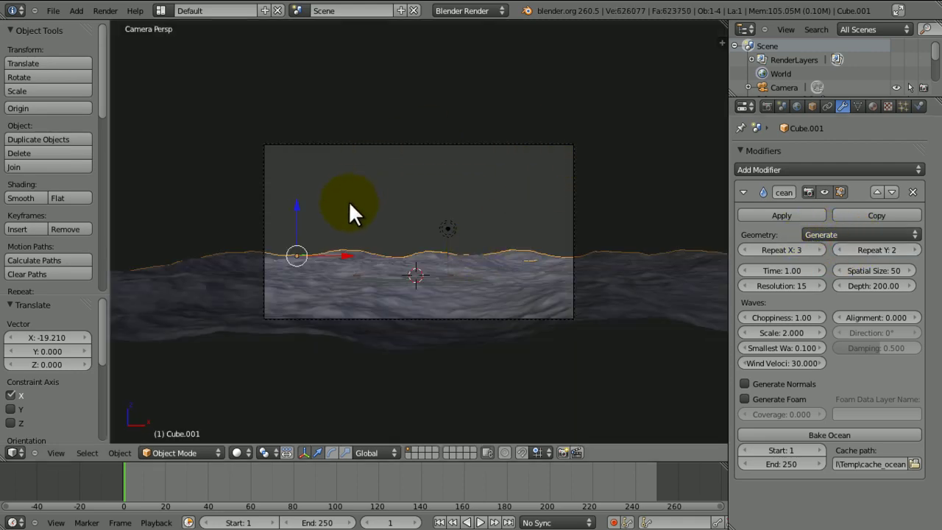
Set the camera's clipping End to 400.
right_click(266, 216)
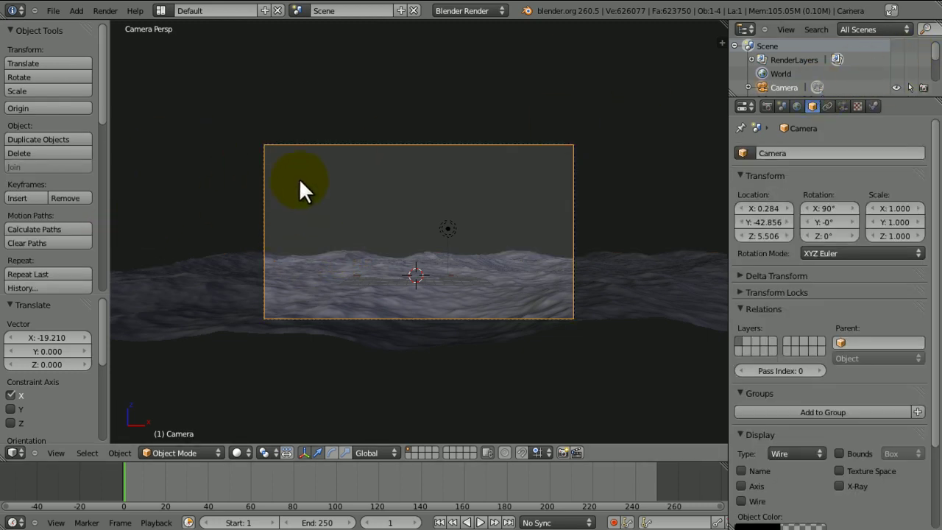
click(842, 107)
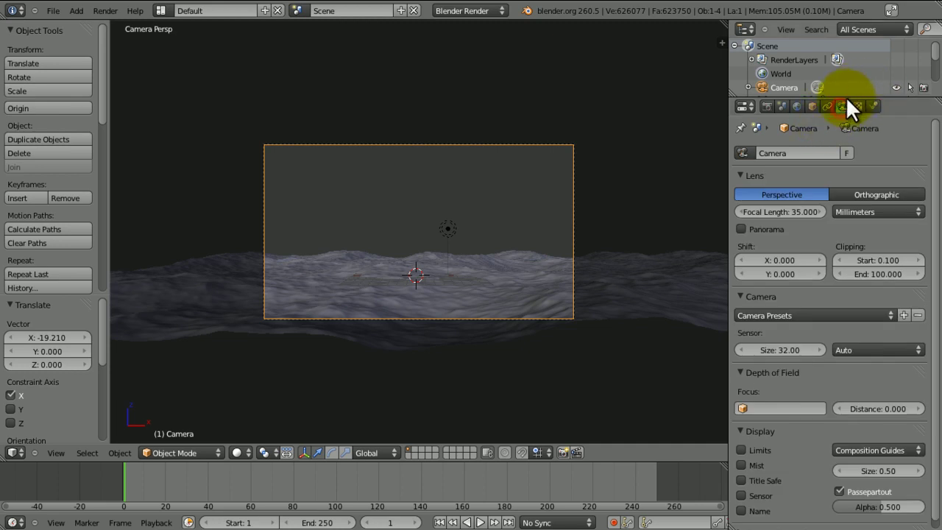
click(887, 270)
text(400)
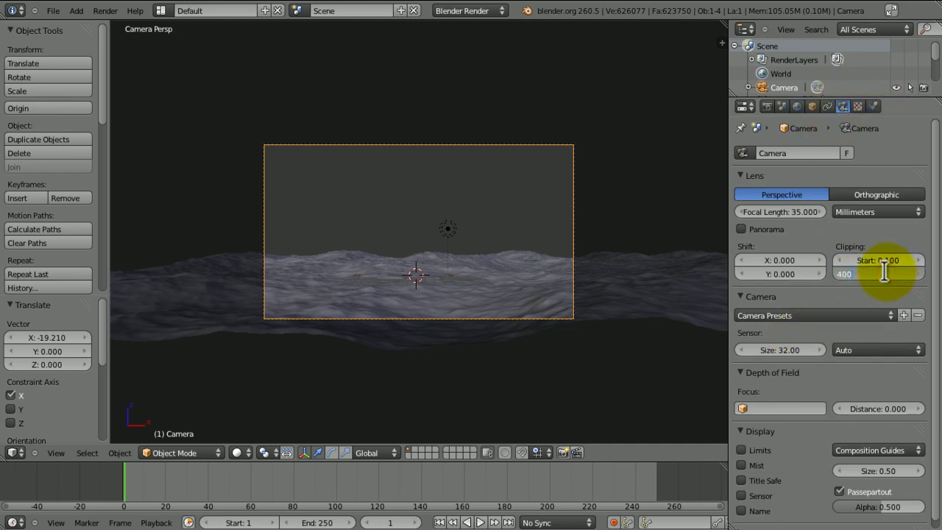
key(Return)
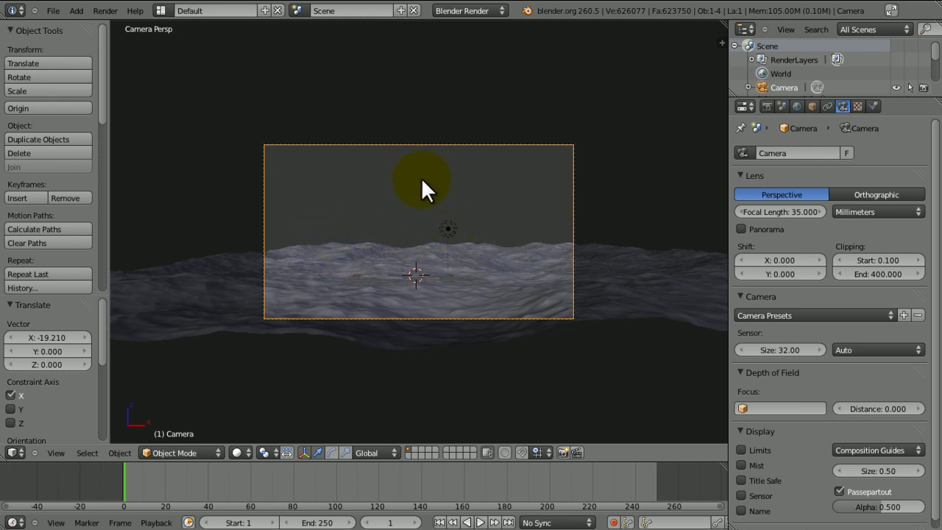
Move the duplicated ocean about -5.197 along the X axis.
right_click(478, 195)
key(g)
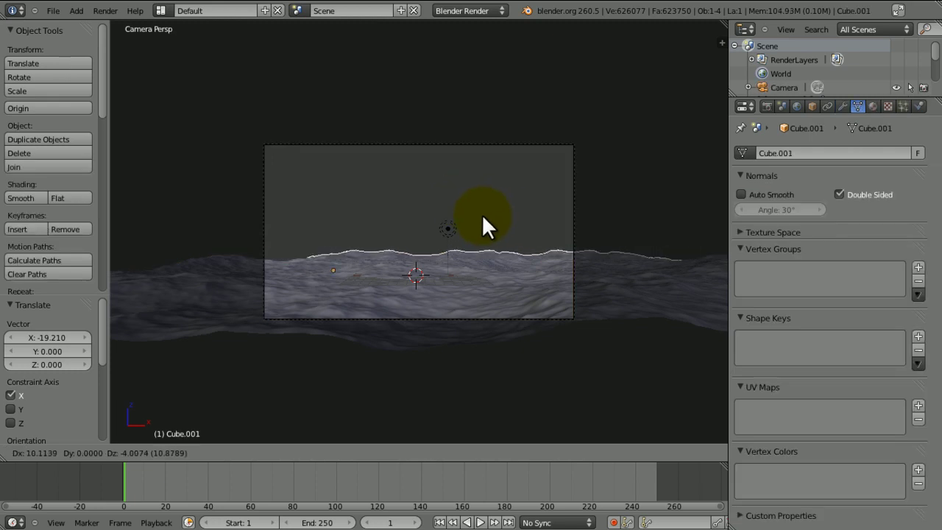
key(x)
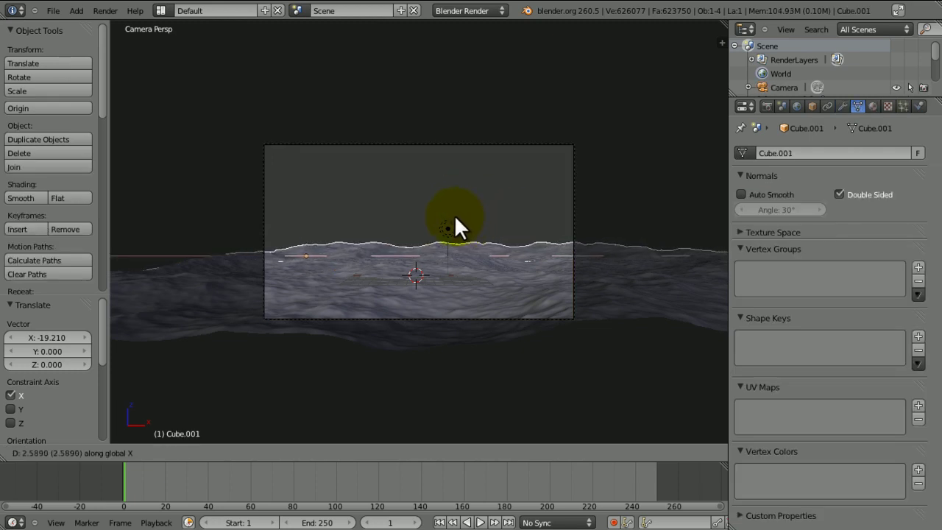
click(443, 216)
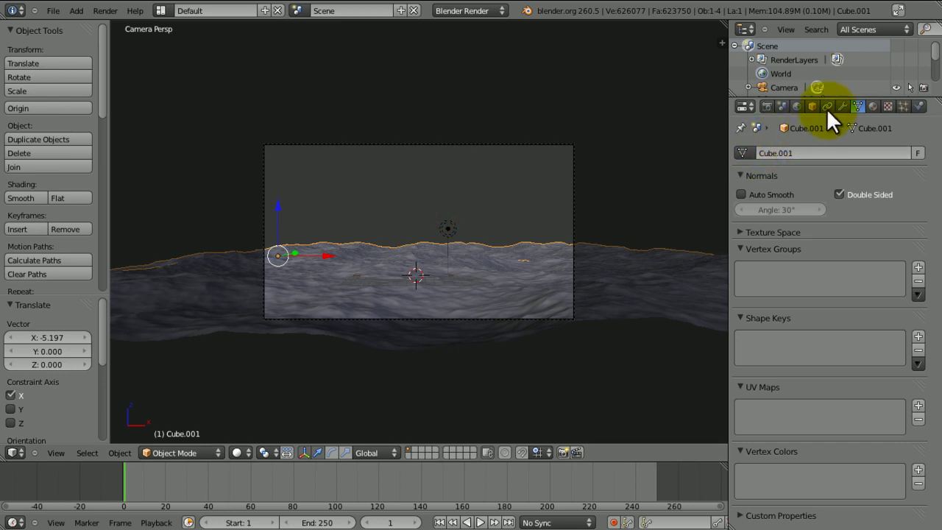
Set the duplicated ocean's Repeat X to 4 and move it about -26.59 along X to span the camera frame.
click(841, 106)
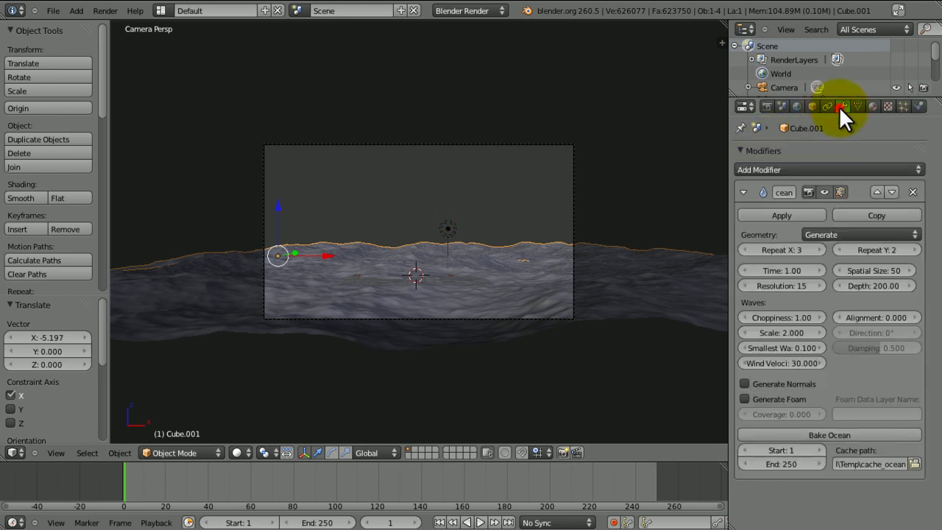
click(818, 250)
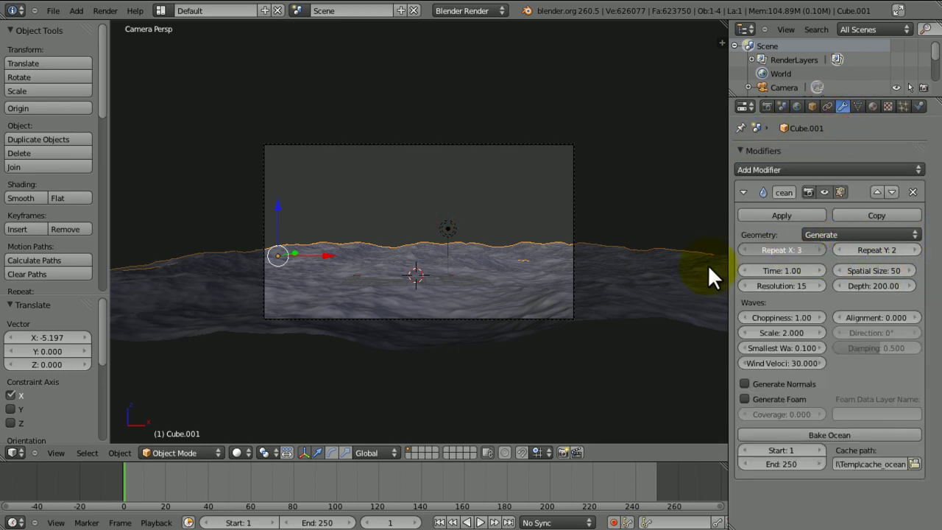
key(g)
key(x)
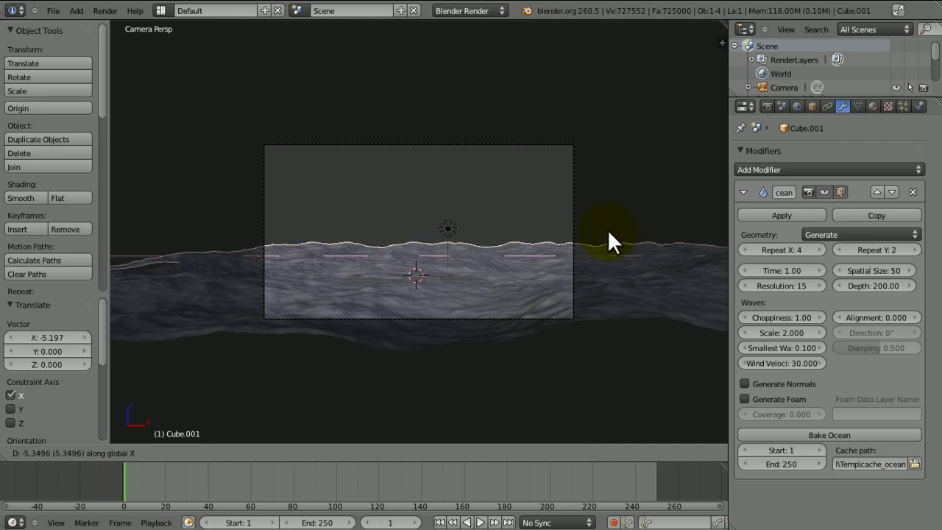
click(559, 235)
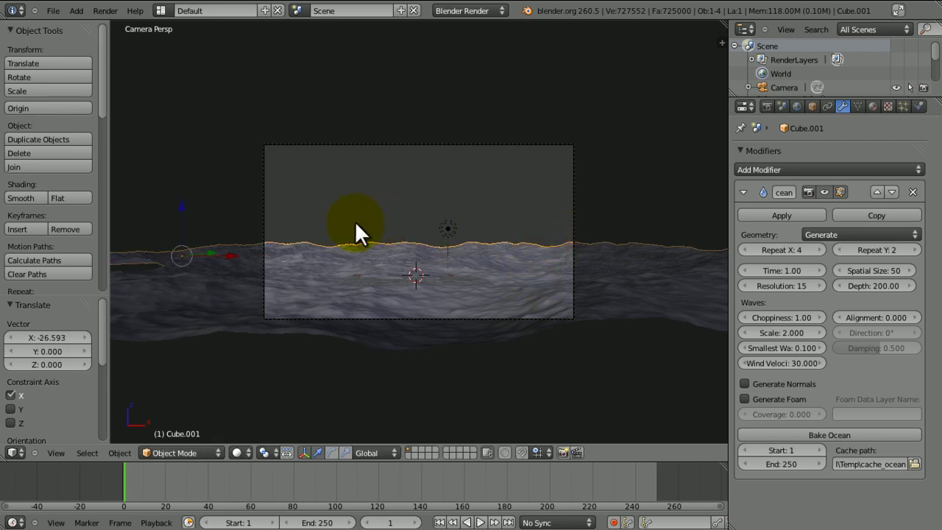
Lower the duplicated ocean about 0.382 along the Z axis.
key(g)
key(z)
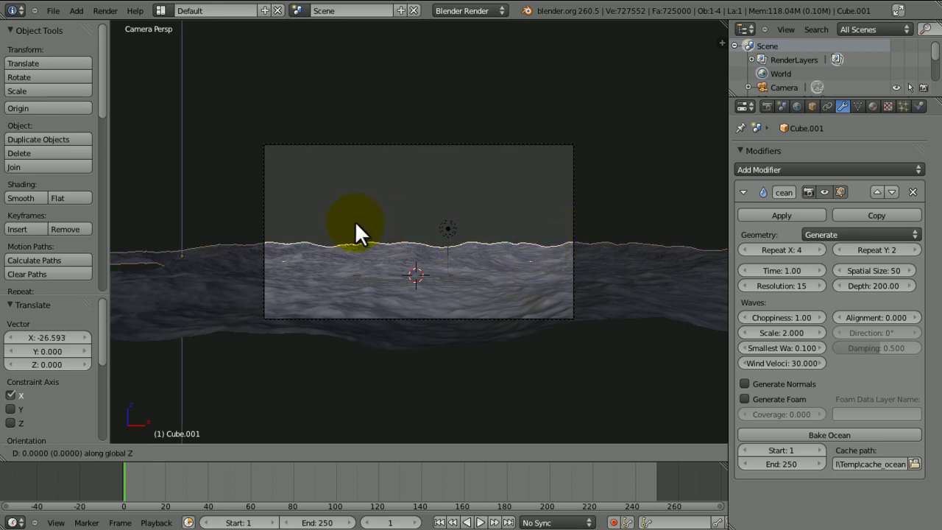
click(355, 222)
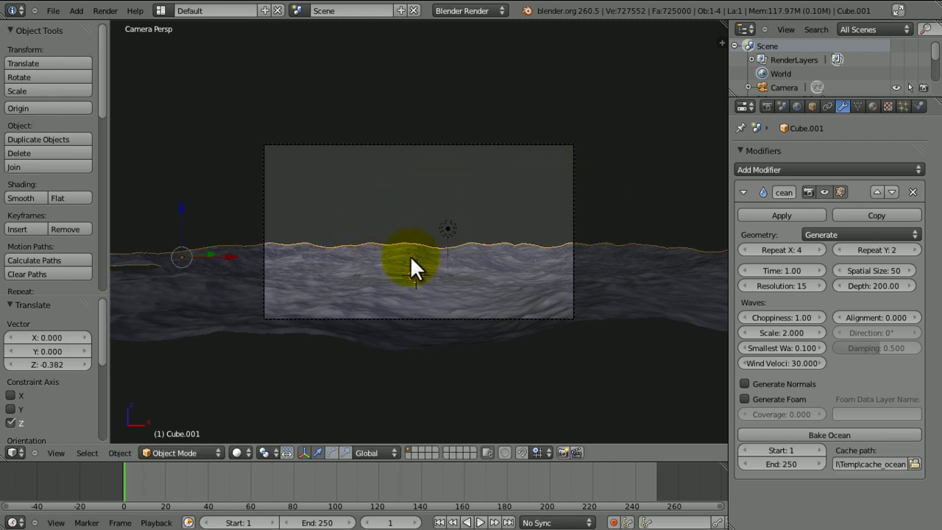
Duplicate the wide ocean section in top view and move the copy along the Y axis by about 173.494 and a further 115.394.
key(KP_7)
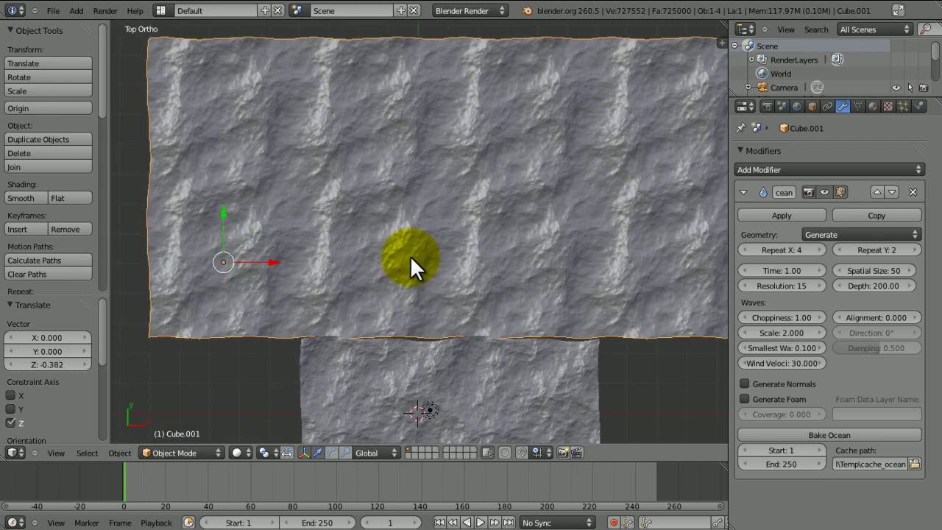
right_click(410, 259)
scroll(400, 265, up, 2)
scroll(397, 218, down, 1)
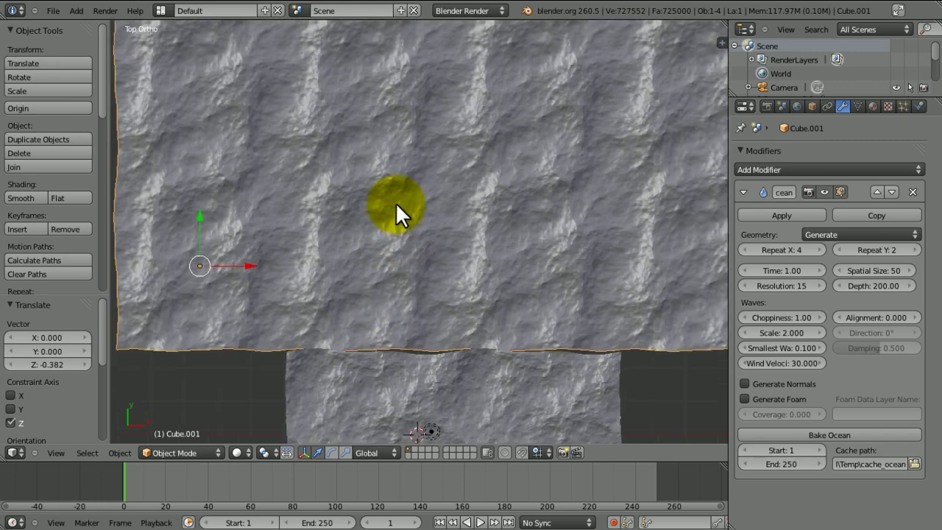
scroll(394, 188, down, 4)
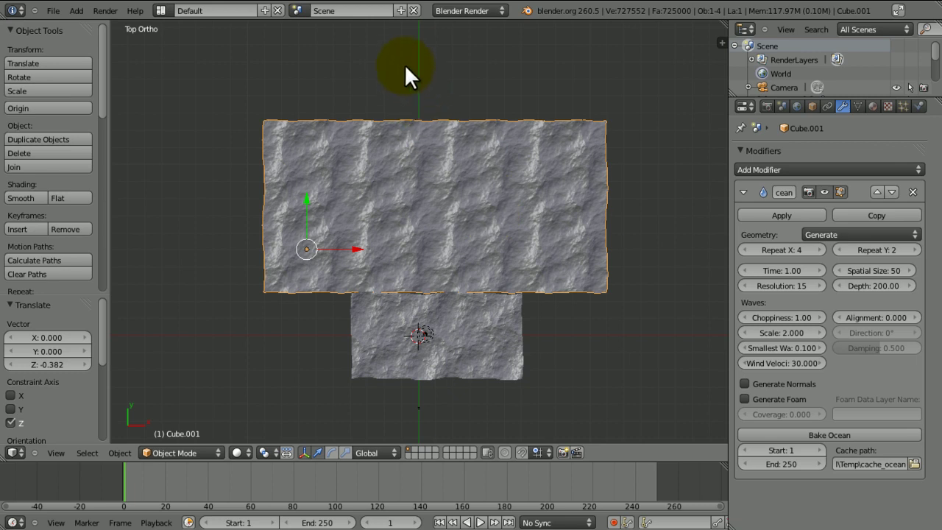
key(shift+d)
key(y)
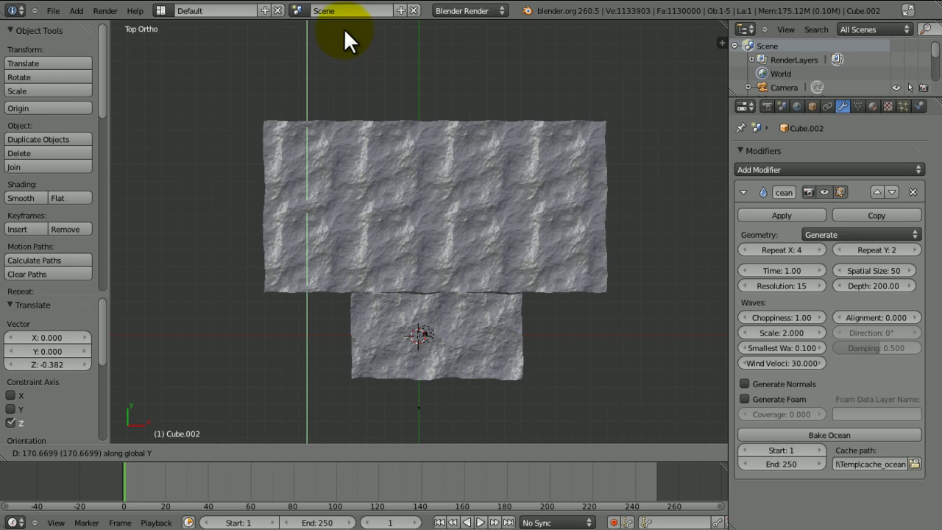
click(343, 29)
key(g)
key(y)
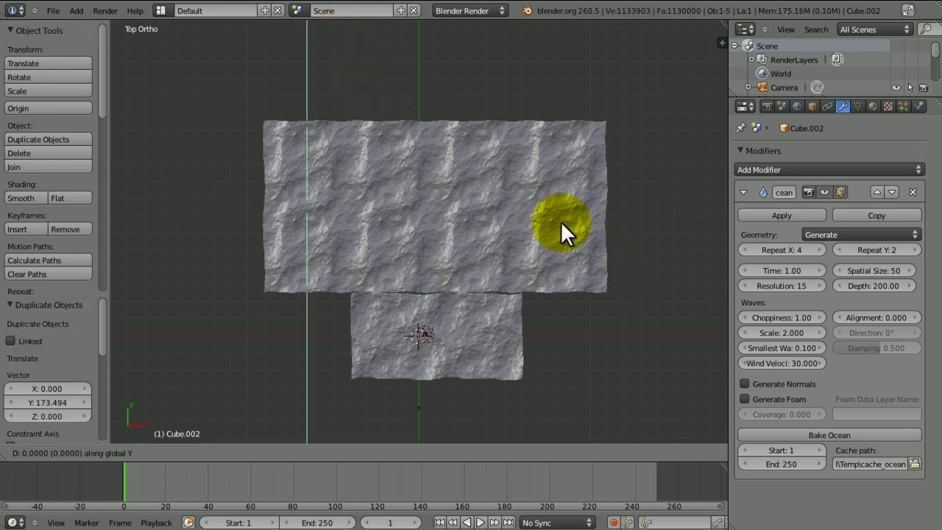
click(467, 80)
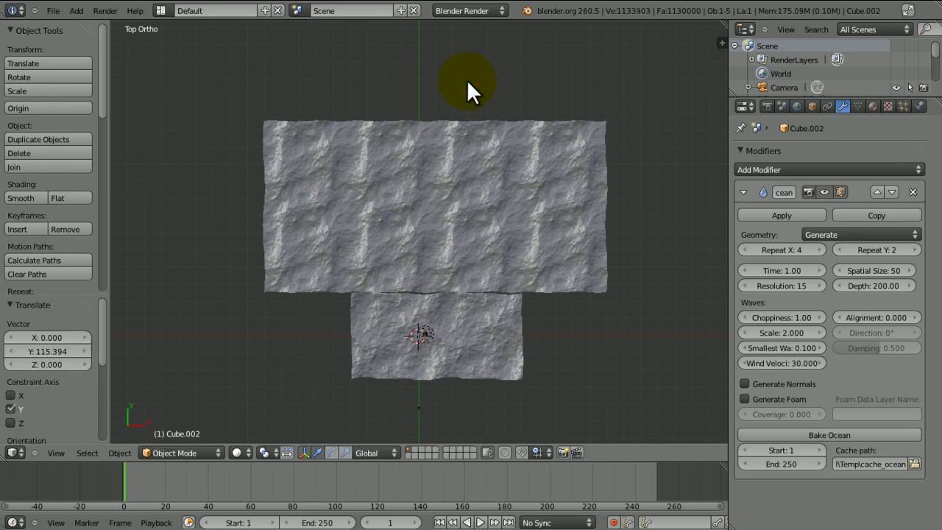
Select the newest, farthest ocean copy and move it about -163.02 along the Y axis, closer to the middle section.
right_click(410, 150)
scroll(452, 198, down, 8)
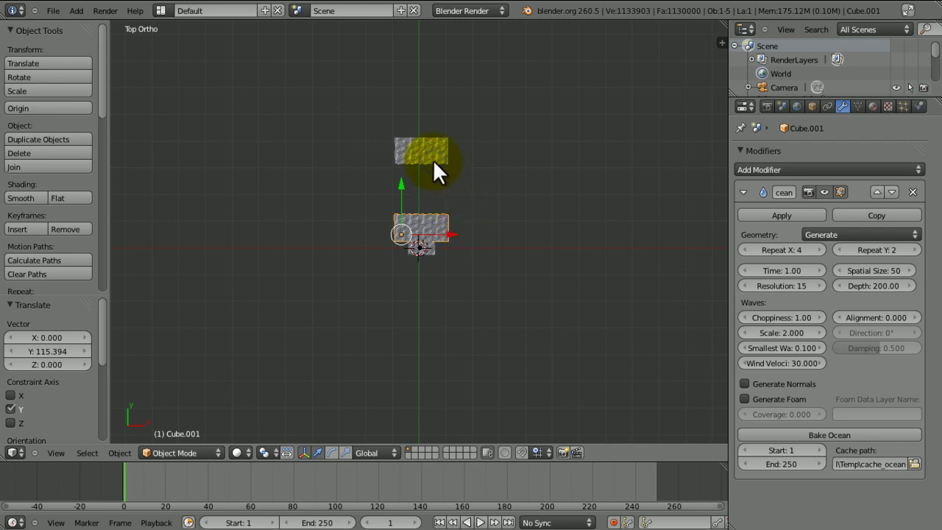
right_click(433, 159)
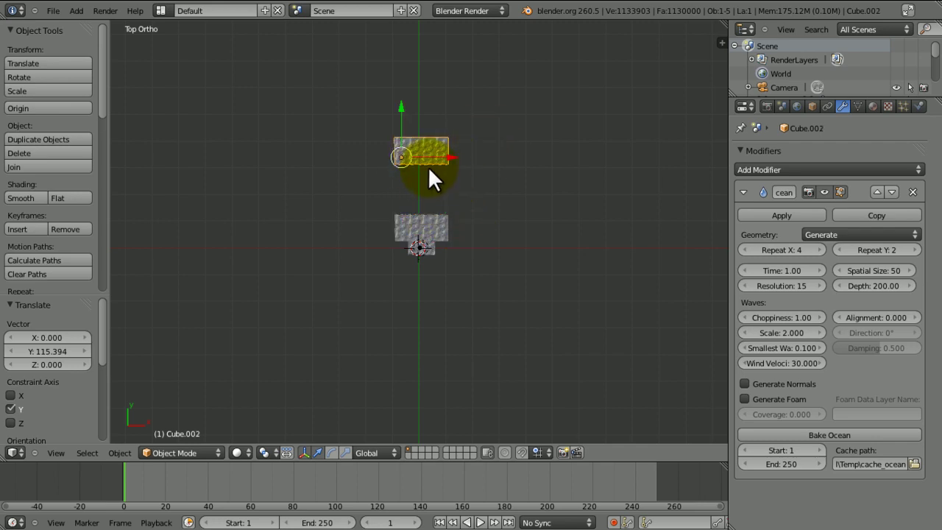
key(g)
key(y)
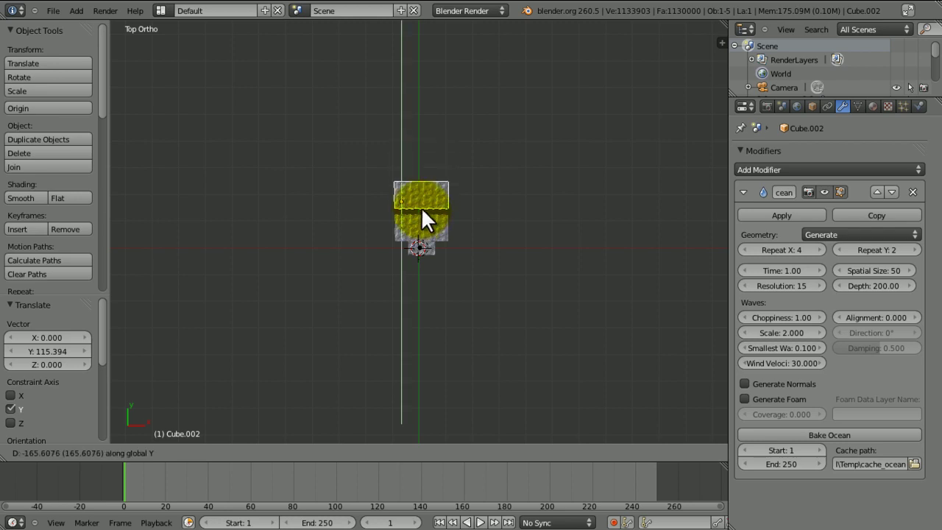
click(424, 205)
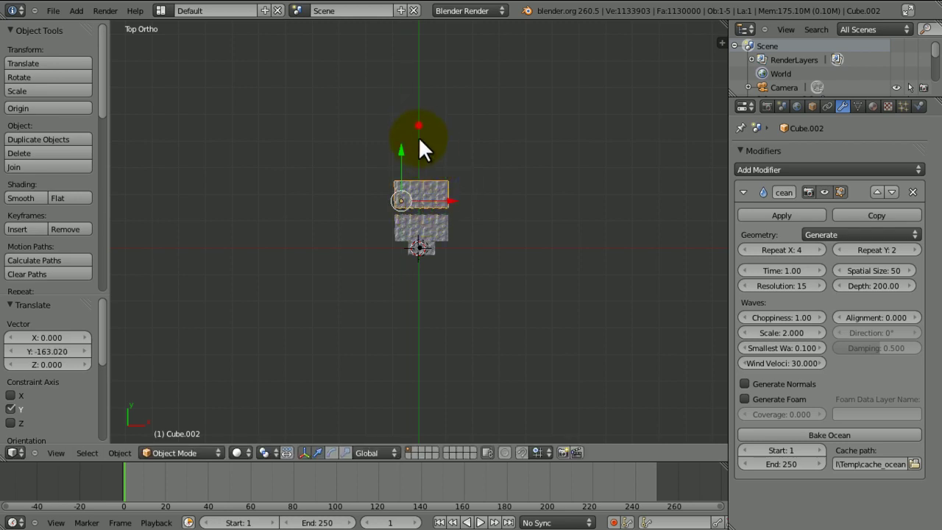
Set the Ocean modifier's Resolution to 8 on the farthest ocean section.
scroll(413, 250, up, 5)
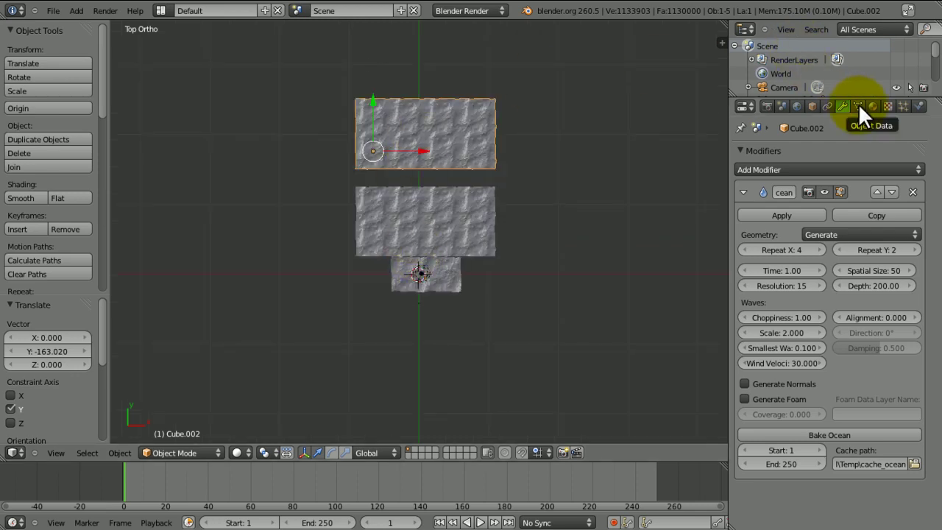
click(788, 285)
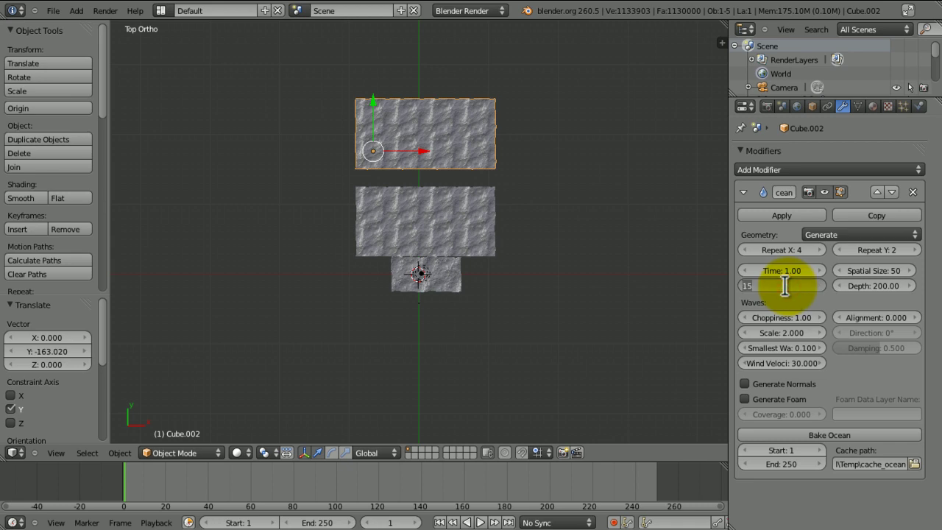
text(8)
key(Return)
shift+middle_drag(499, 164, 492, 220)
shift+middle_drag(452, 149, 450, 167)
scroll(449, 198, up, 8)
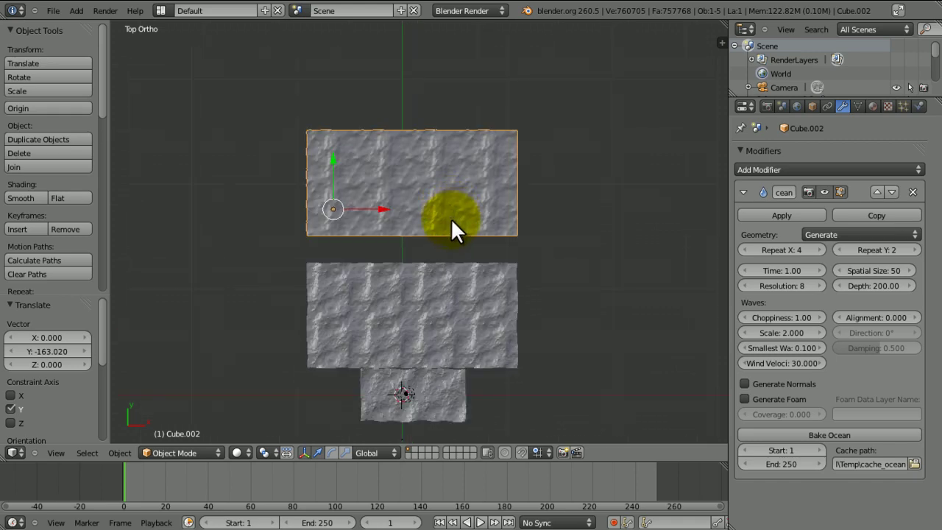
scroll(451, 221, down, 3)
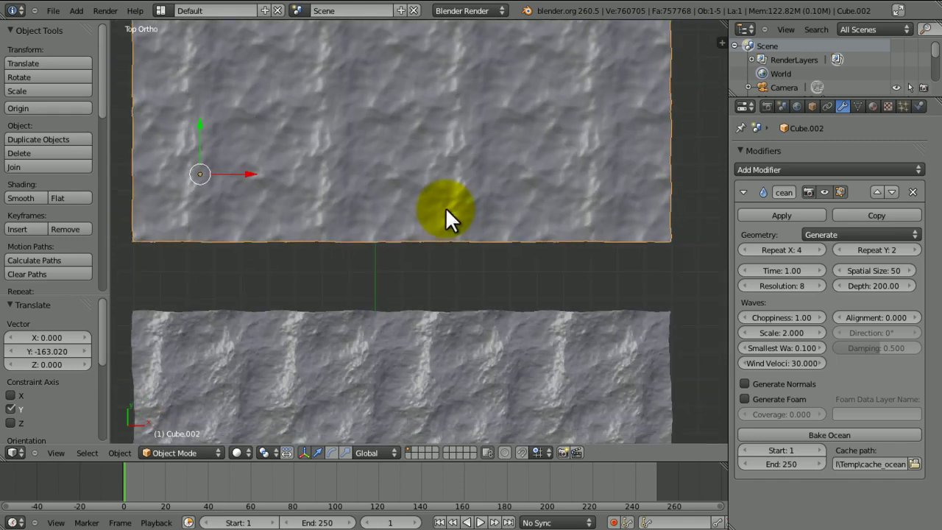
Try a Resolution of 5 on the farthest ocean section and set it back to 8.
click(779, 285)
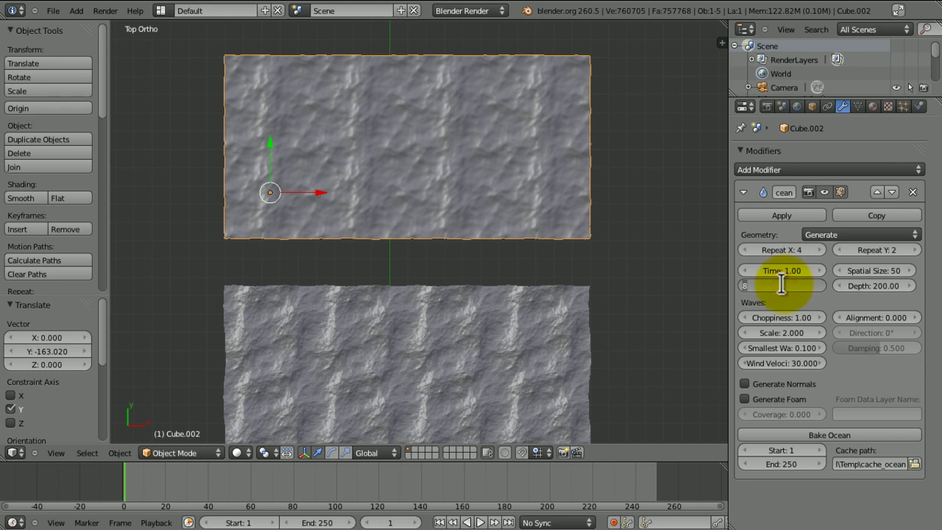
text(5)
key(Return)
click(784, 283)
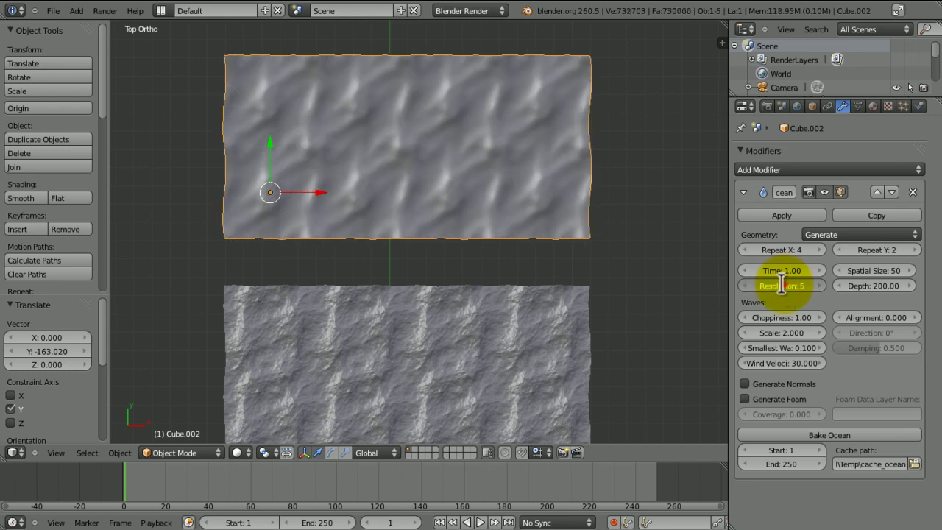
text(8)
key(Return)
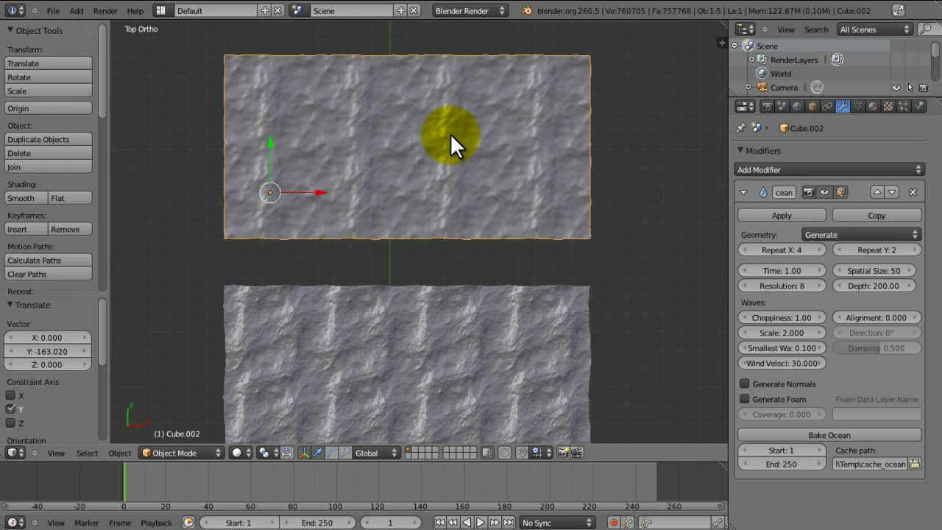
Move the farthest ocean section about -24.579 along the Y axis to meet the middle section's edge.
key(g)
key(y)
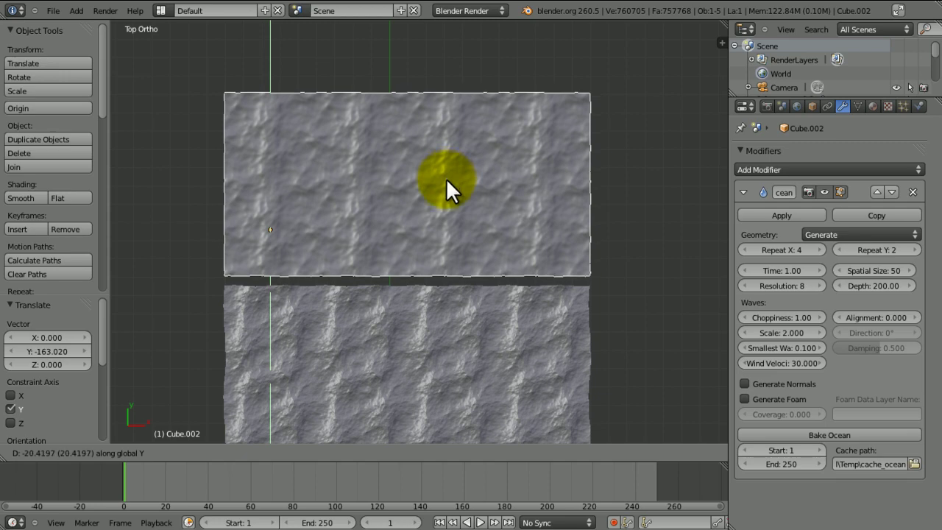
click(446, 179)
Lower the farthest ocean section about 0.796 along the Z axis while looking through the camera.
key(KP_5)
key(KP_0)
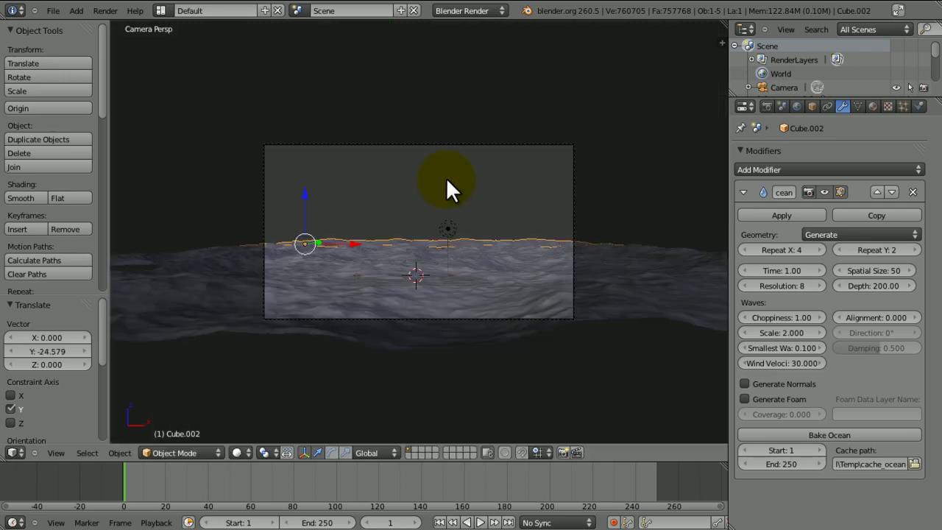
key(g)
key(z)
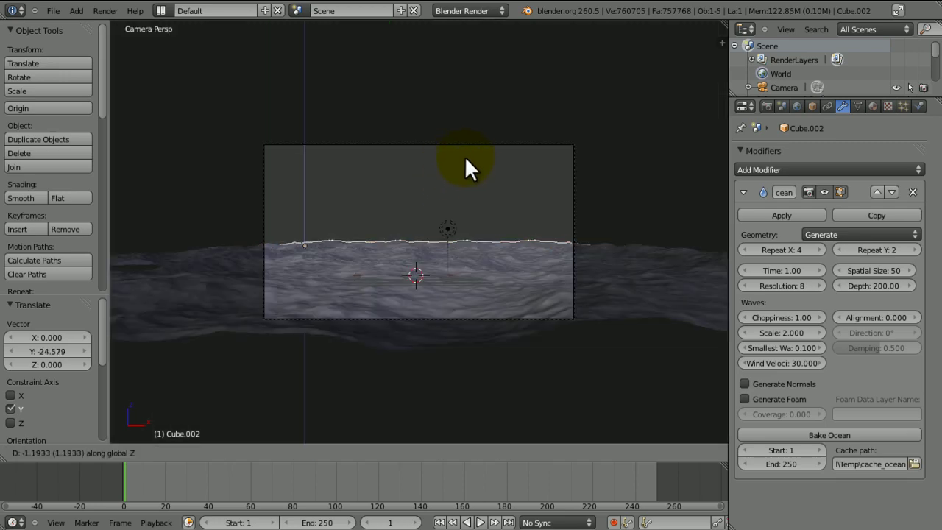
click(464, 155)
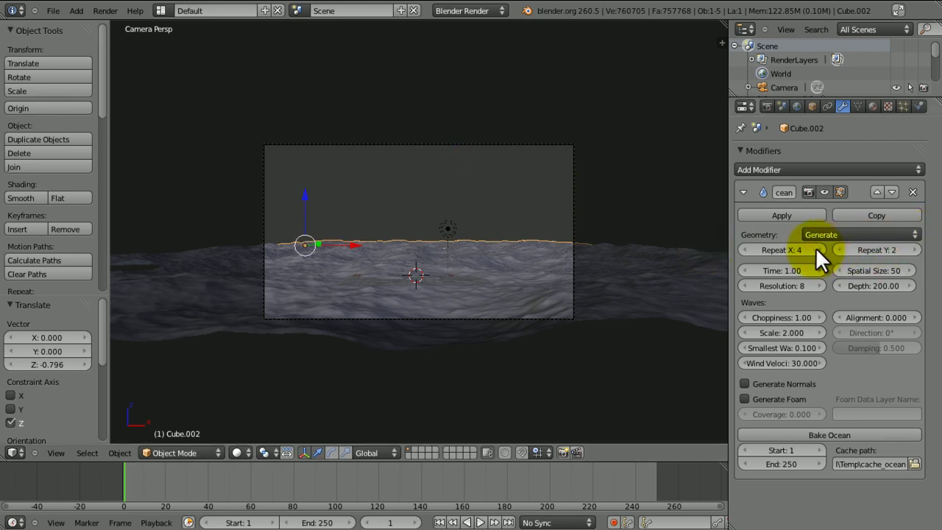
Set the farthest ocean section's Repeat Y to 4 and Repeat X to 6.
click(914, 250)
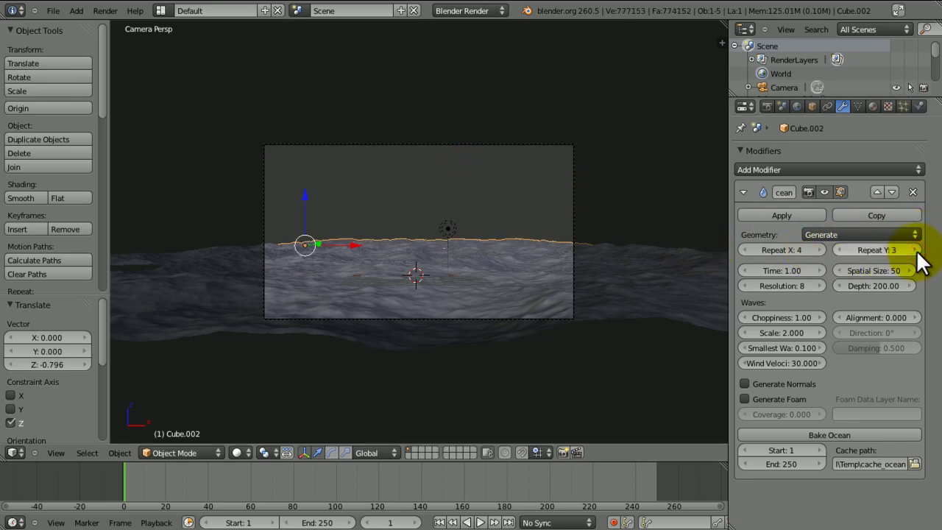
click(915, 250)
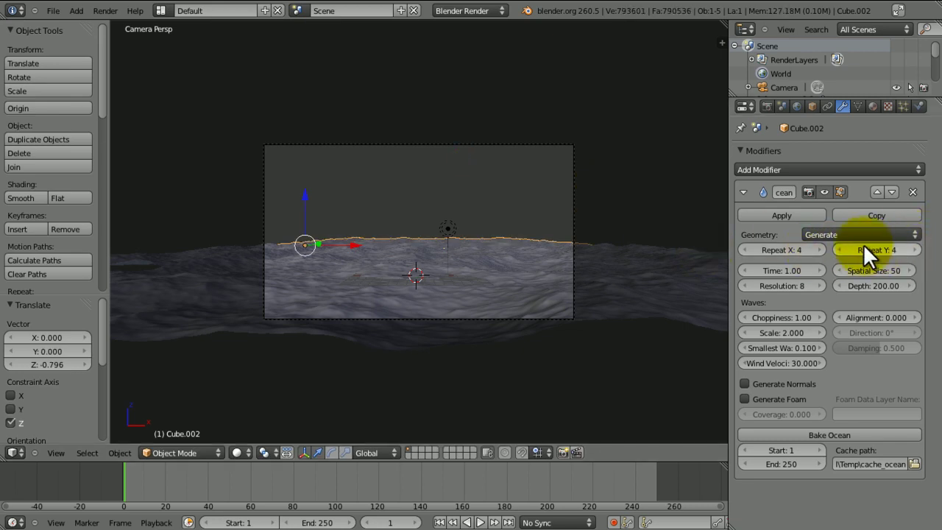
click(821, 249)
drag(487, 179, 549, 172)
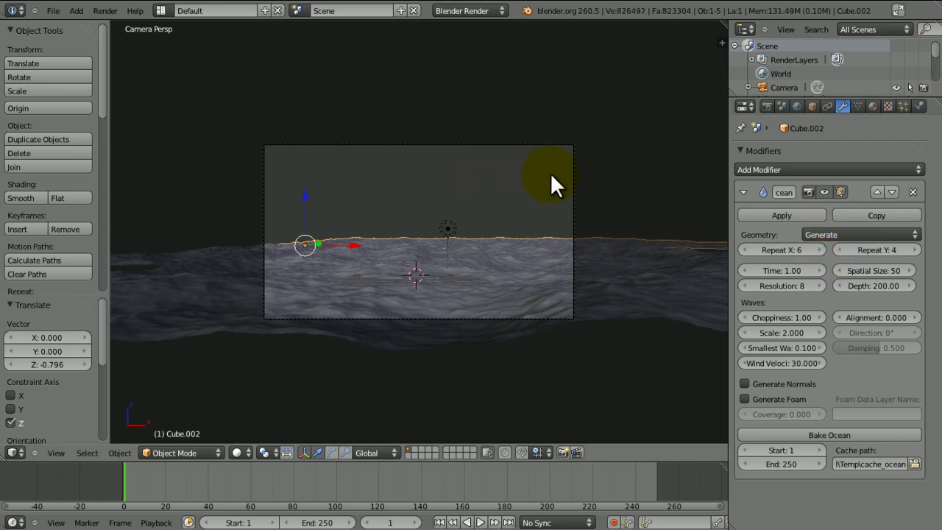
Move the farthest ocean section along the X axis by about -45.68 and a further -47.602.
key(g)
key(x)
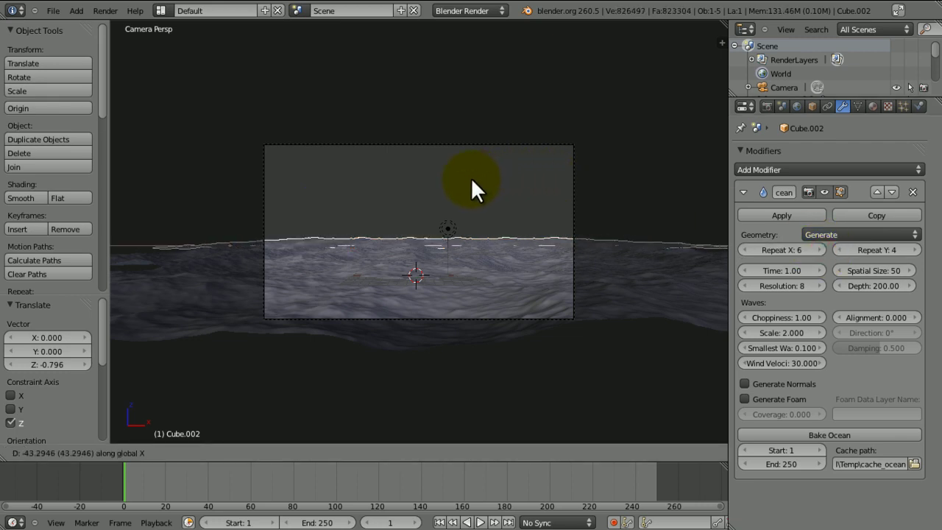
click(471, 177)
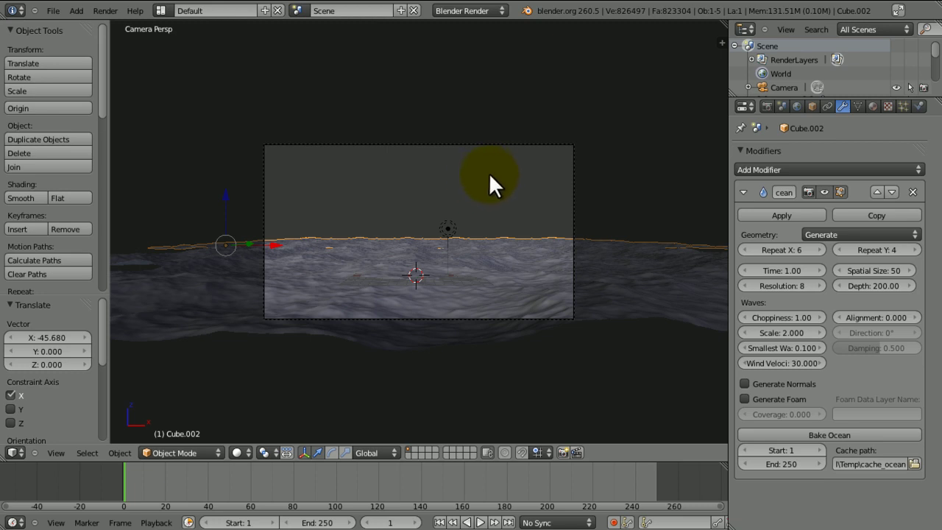
key(g)
key(x)
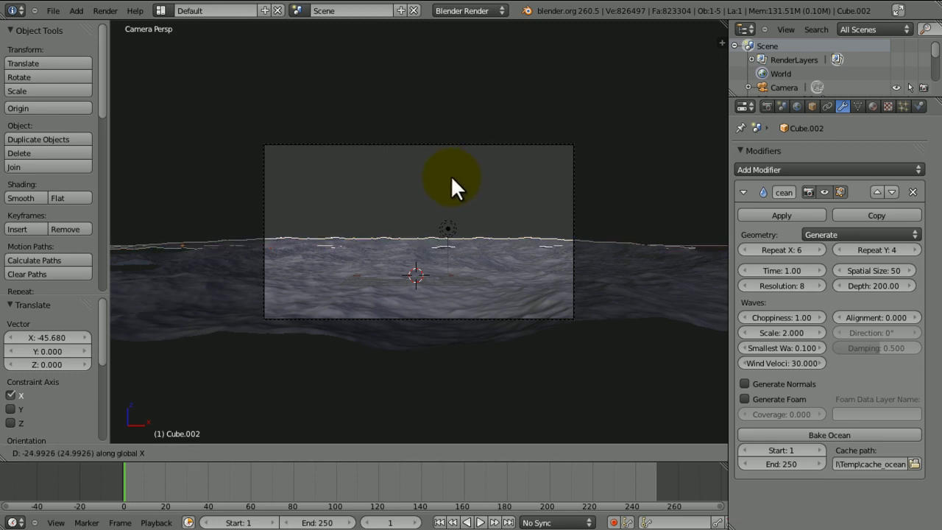
click(428, 179)
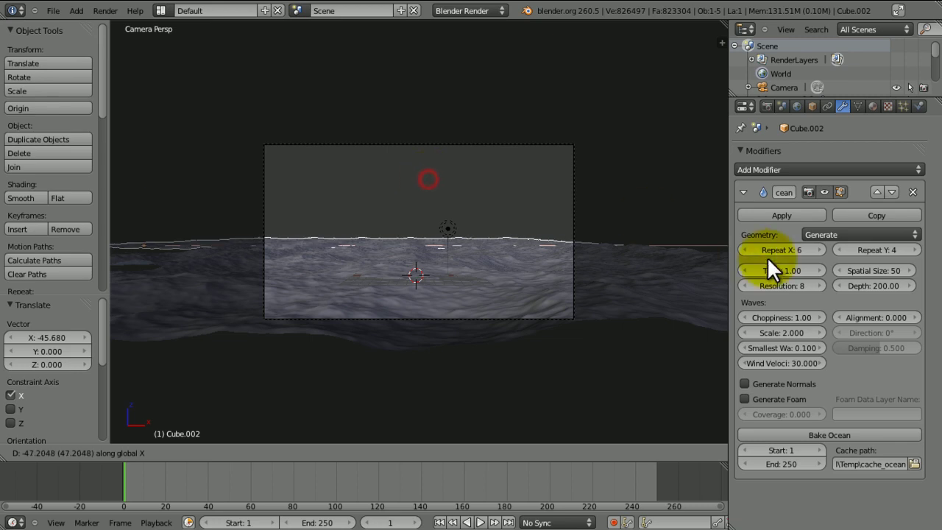
Set the farthest ocean section's Repeat X to 8 and move it about -6.762 along the X axis to fill the horizon.
click(819, 250)
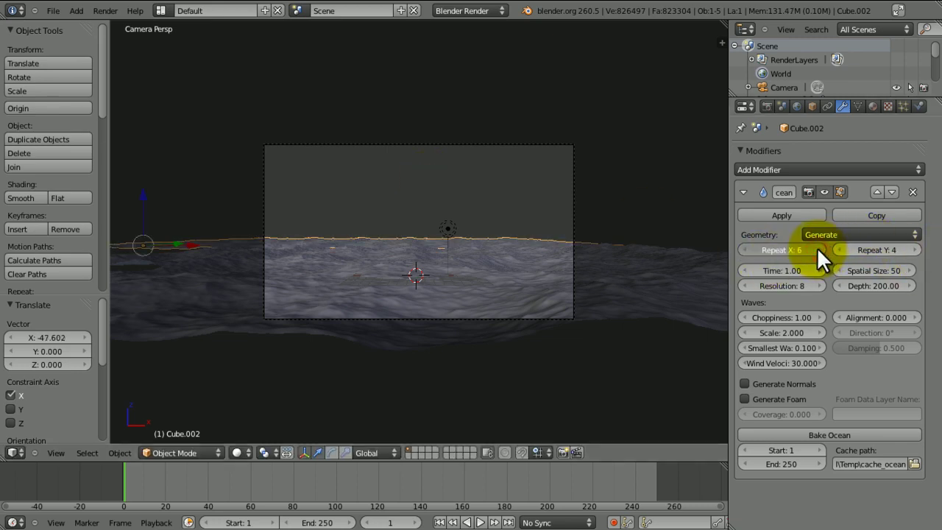
key(g)
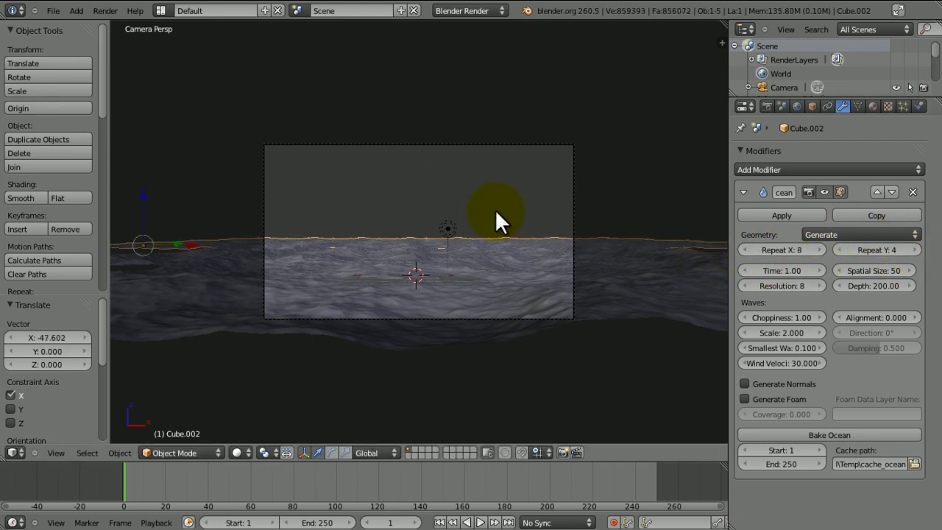
key(x)
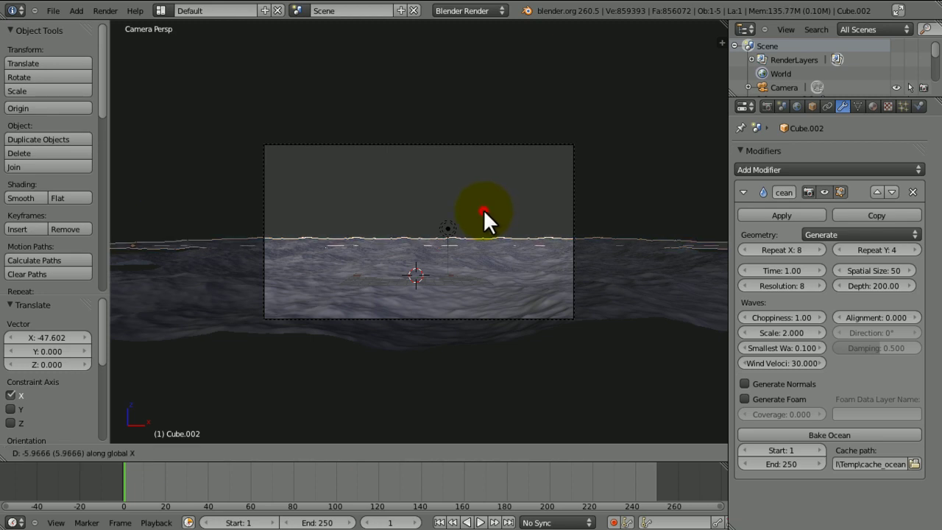
click(446, 216)
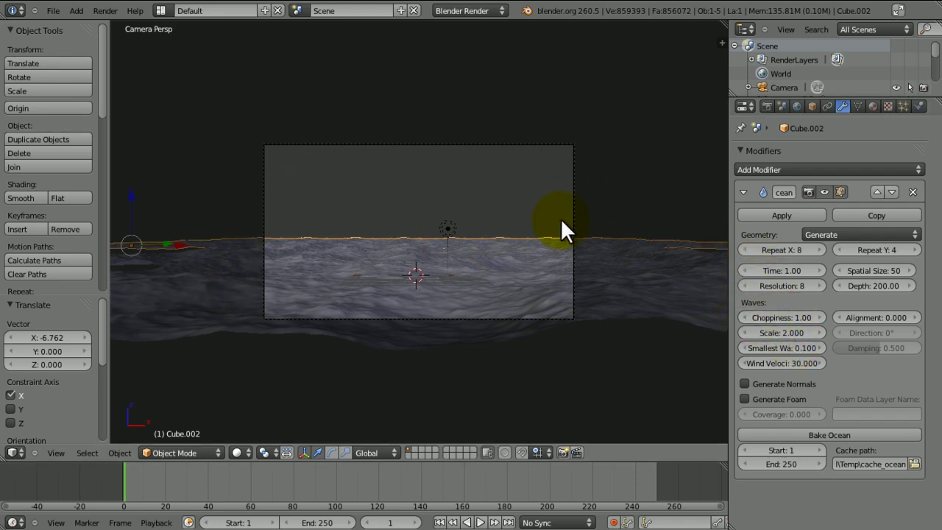
Examine the layout of the three ocean sections from above.
key(KP_7)
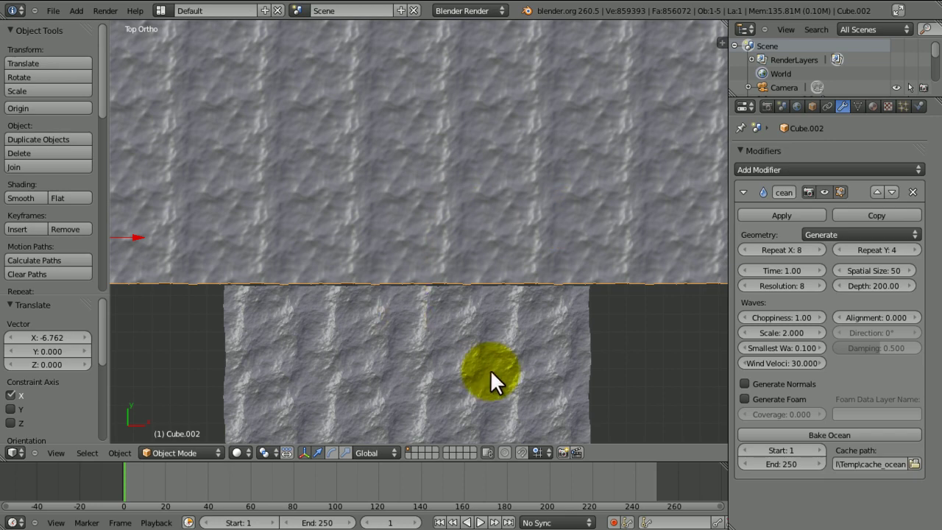
scroll(474, 383, down, 4)
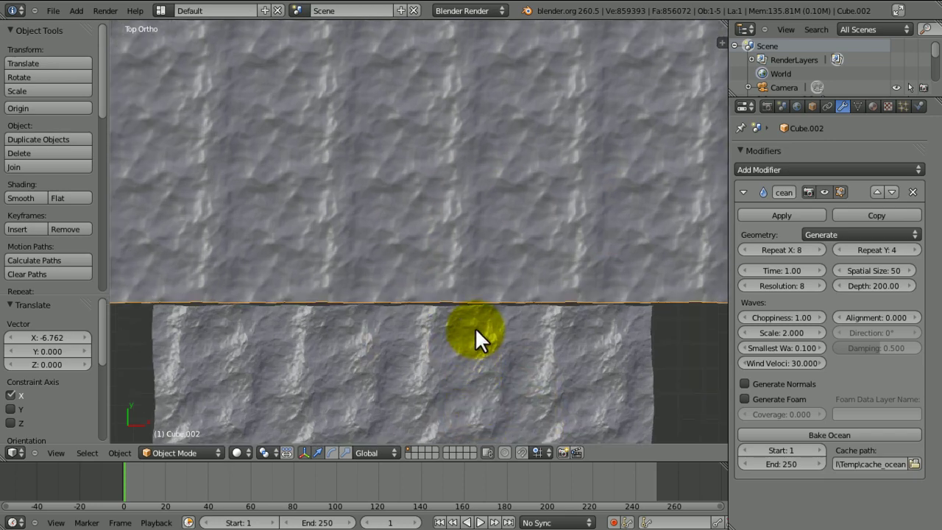
scroll(472, 211, down, 2)
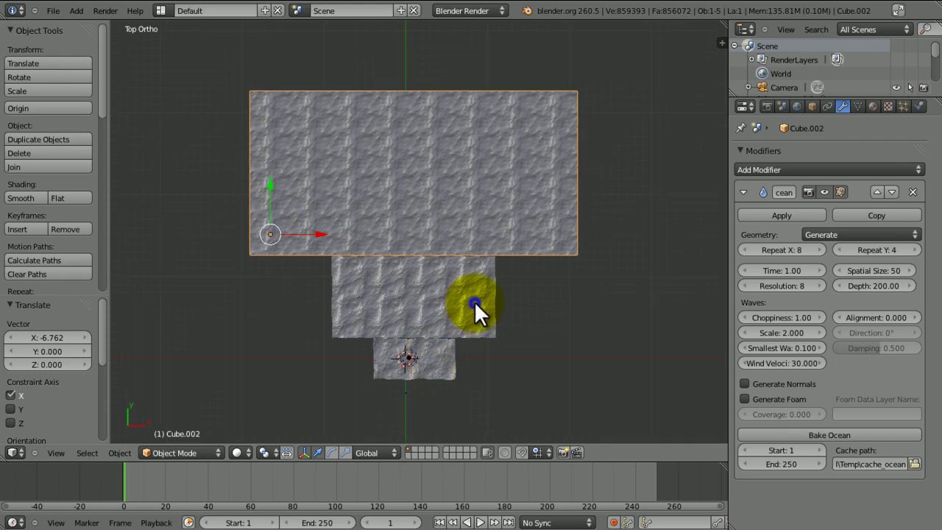
Set the middle ocean section's wave Scale to 1.3 in its Ocean modifier.
right_click(452, 283)
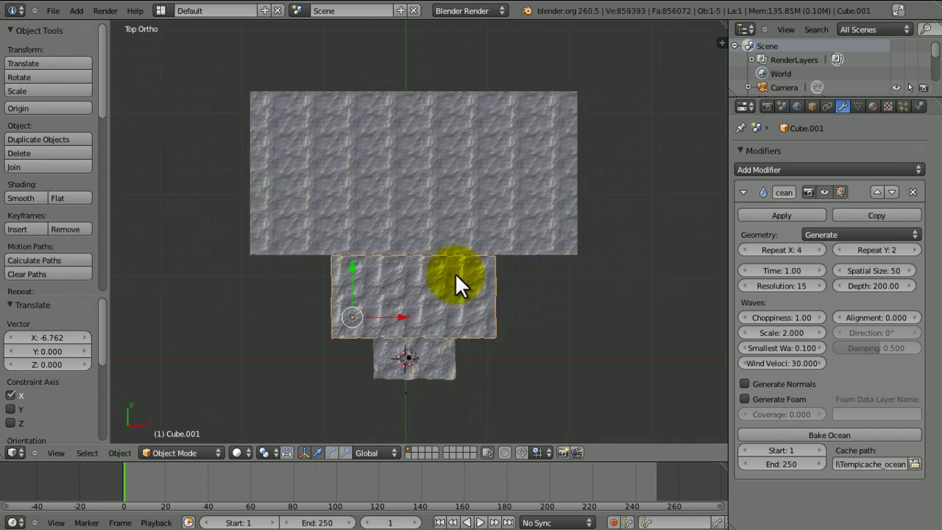
click(789, 331)
text(1.3)
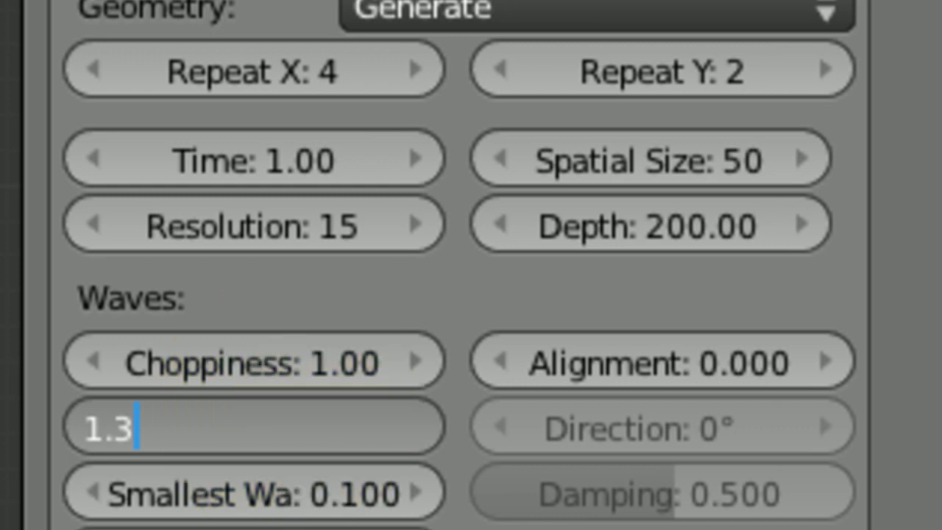
key(Return)
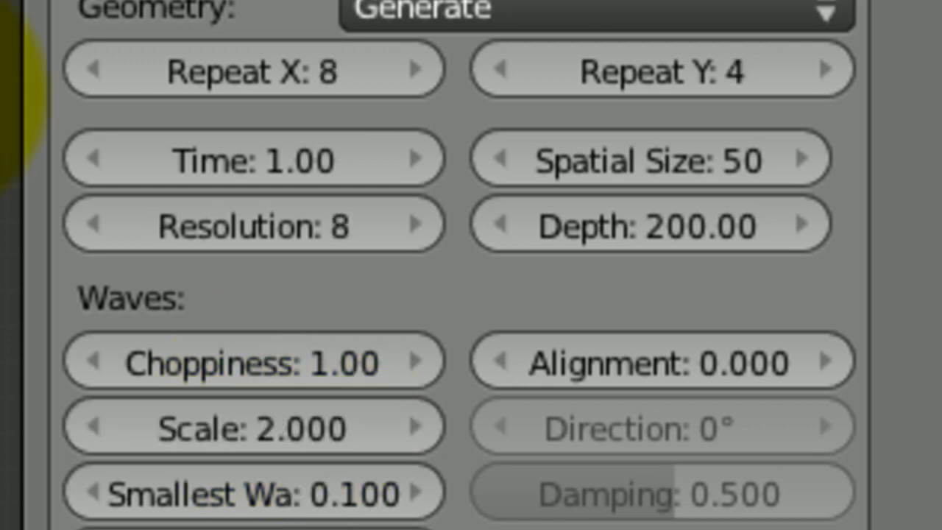
Lower the farthest ocean section's wave Scale, trying 0.9 before setting it to 0.5.
click(272, 425)
key(BackSpace)
text(.9)
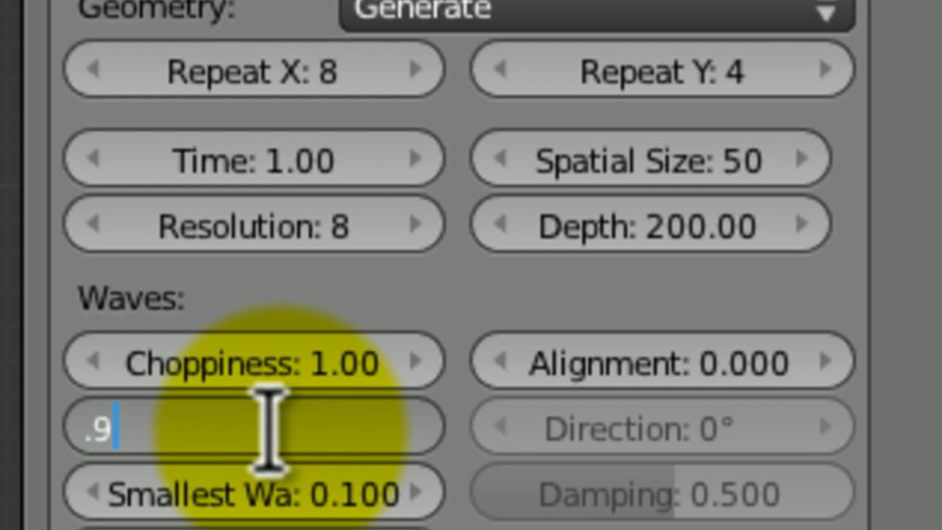
key(Return)
click(210, 426)
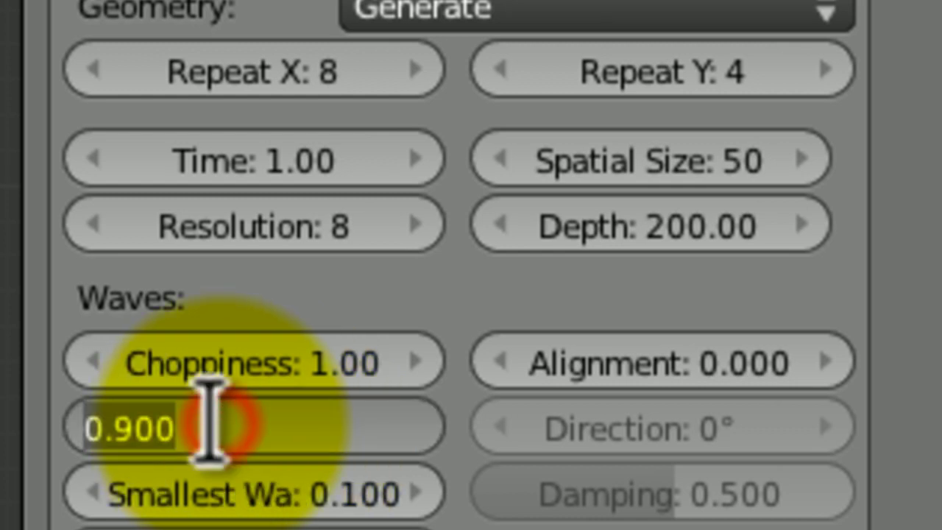
text(.2)
key(BackSpace)
text(5)
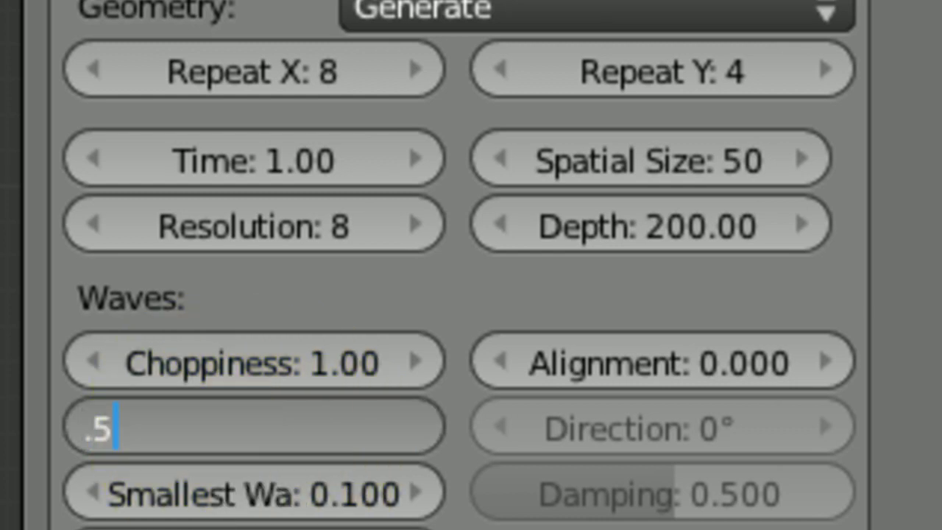
key(Return)
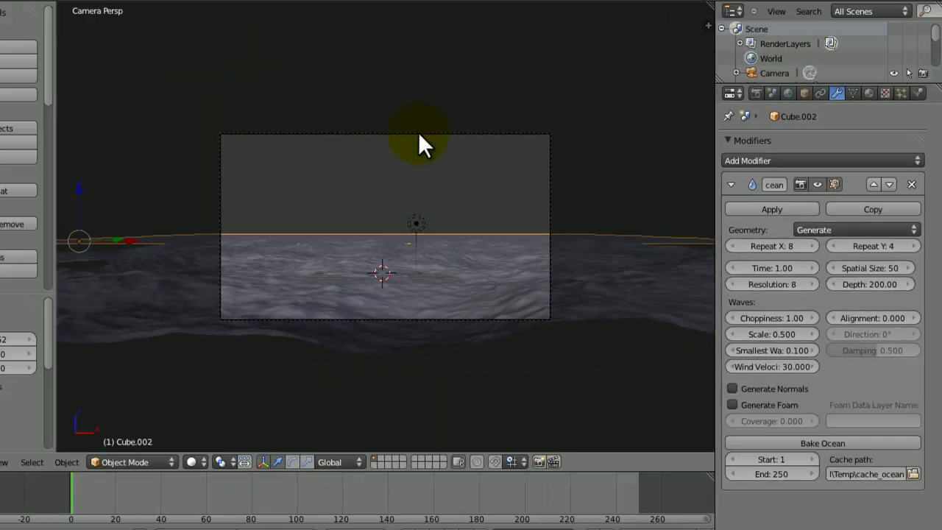
Move the farthest ocean section about -0.398 along the Z axis in the camera view.
key(g)
key(z)
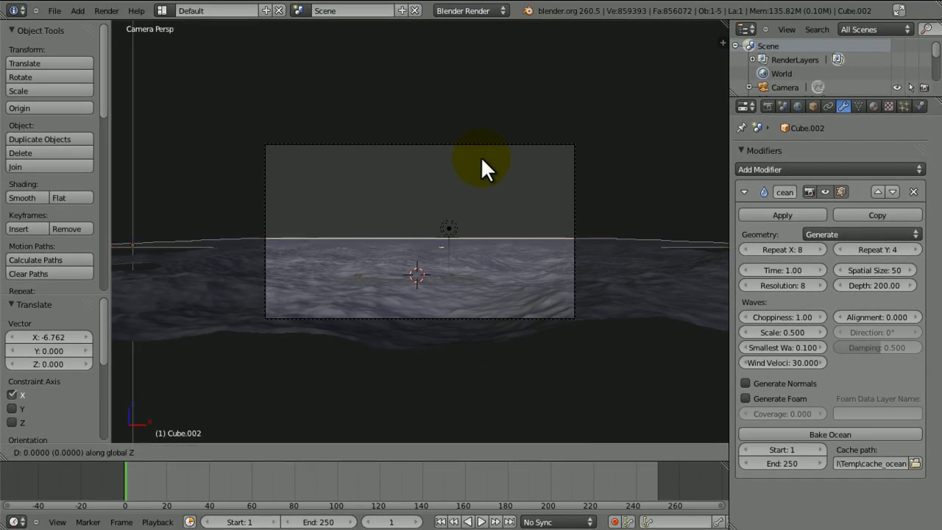
click(481, 156)
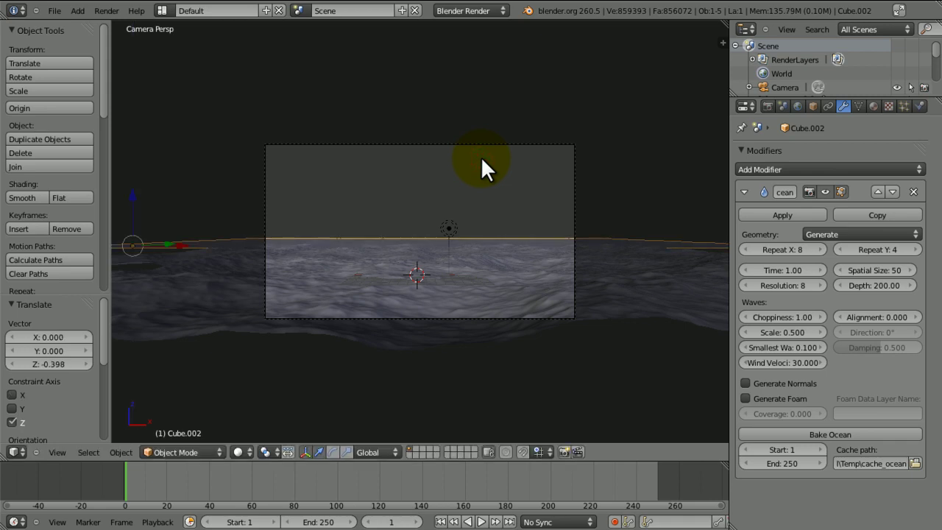
Reduce the middle ocean section's wave Scale, trying 1.25 before setting it to 1.15, and deselect everything.
right_click(501, 245)
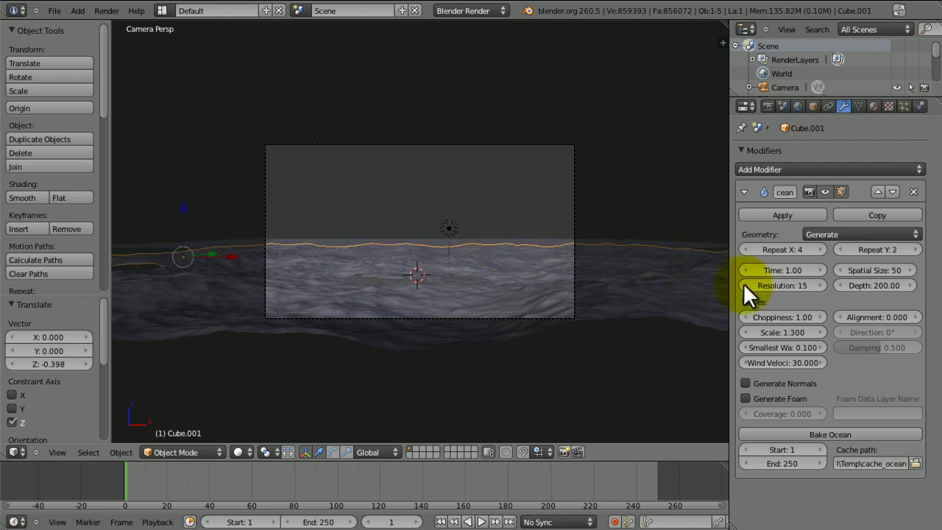
click(773, 329)
text(1)
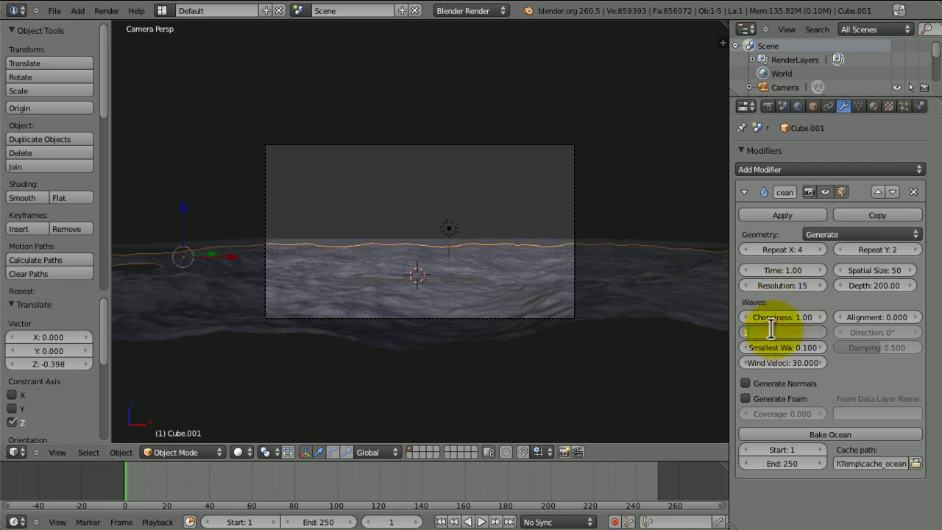
text(.25)
key(Return)
click(766, 331)
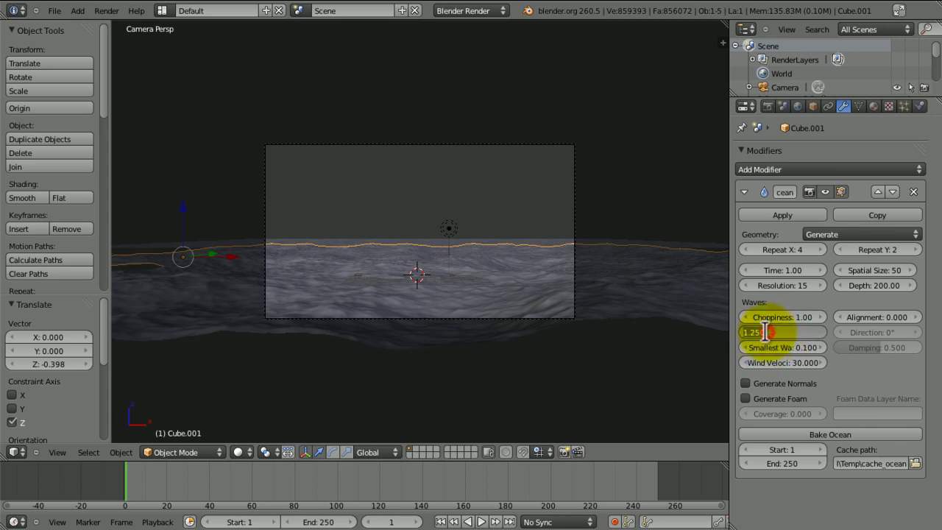
text(1.15)
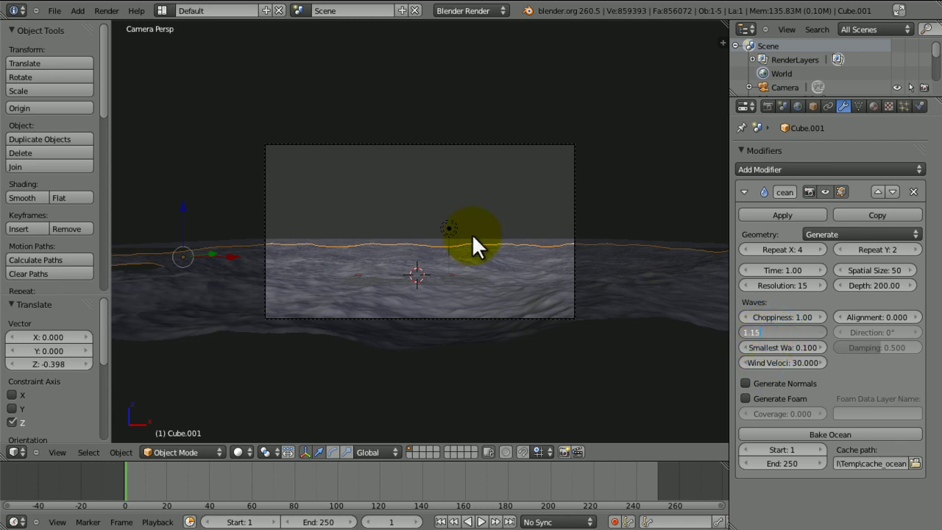
key(Return)
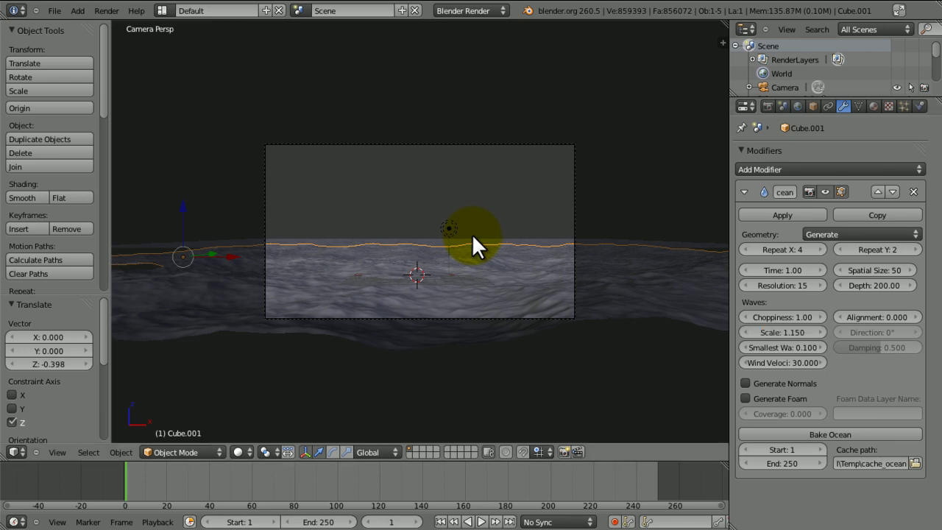
key(a)
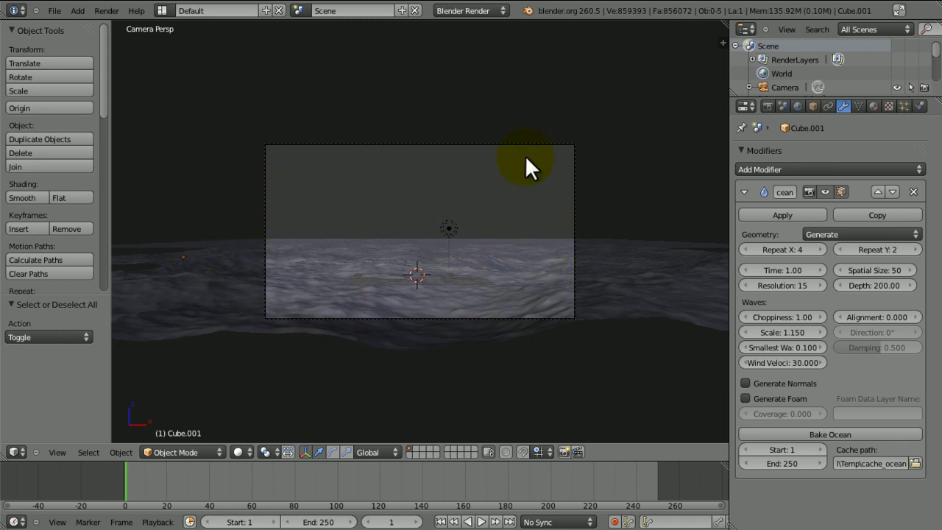
Delete the lamp from the scene.
middle_drag(404, 101, 399, 112)
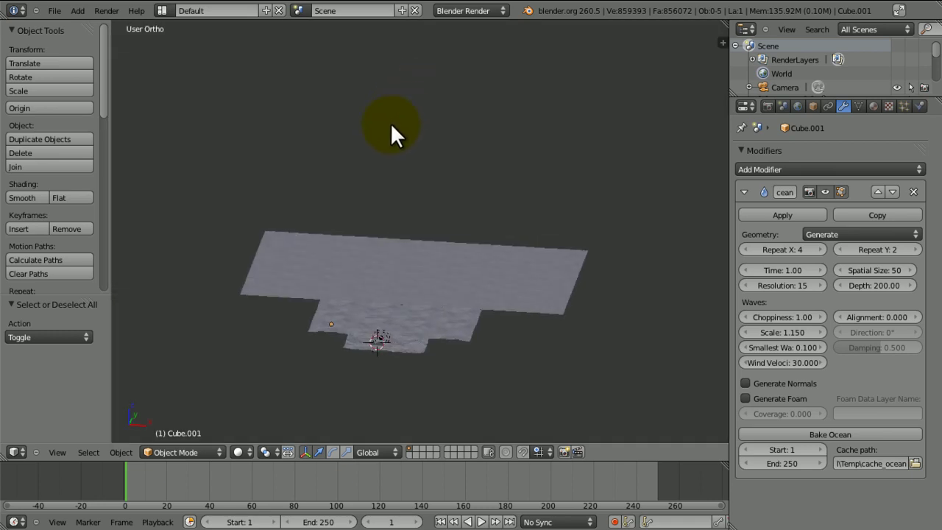
middle_drag(391, 126, 346, 98)
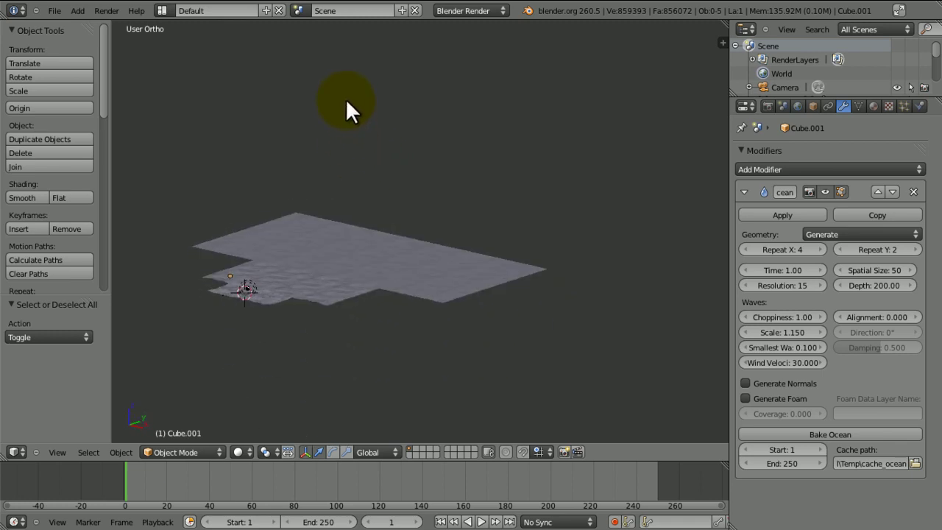
key(KP_5)
key(KP_0)
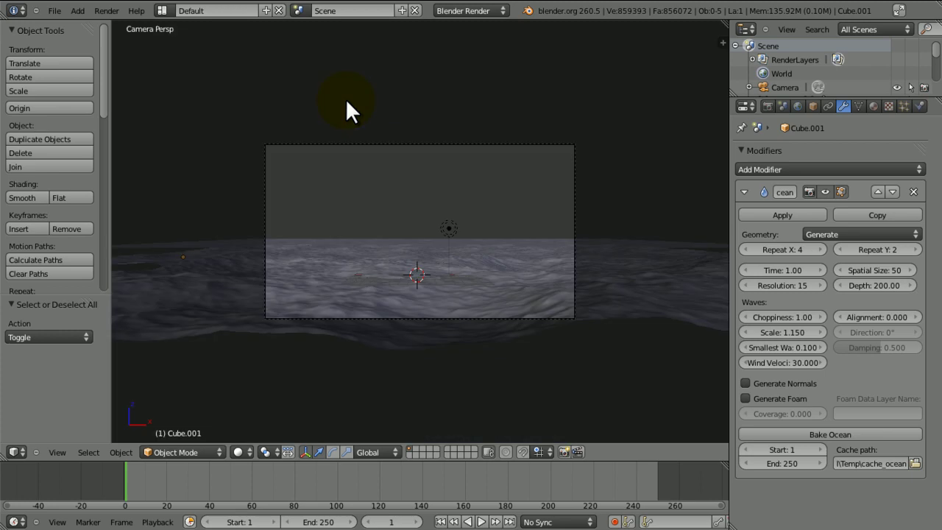
right_click(450, 227)
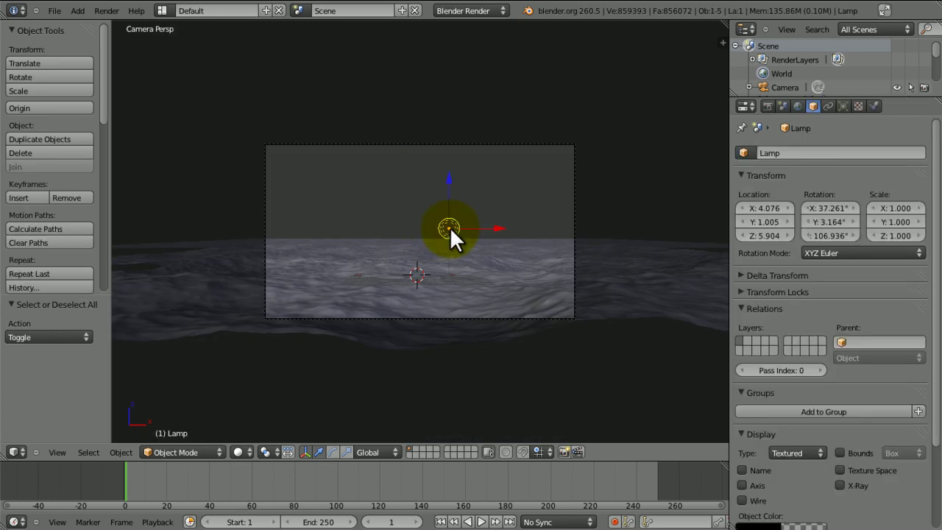
key(x)
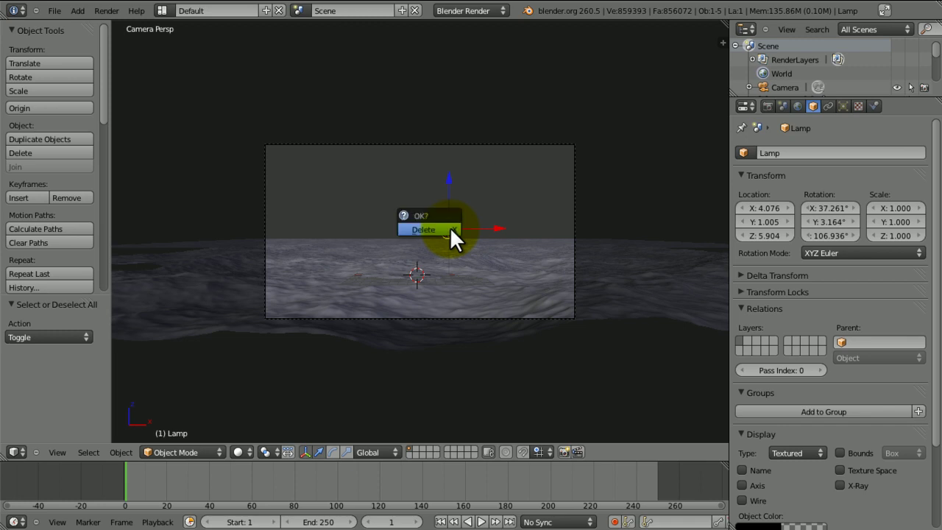
click(450, 227)
Add SKY.jpg from the desktop's Ocean Tutorial folder as the viewport background image and raise its opacity to the maximum.
key(n)
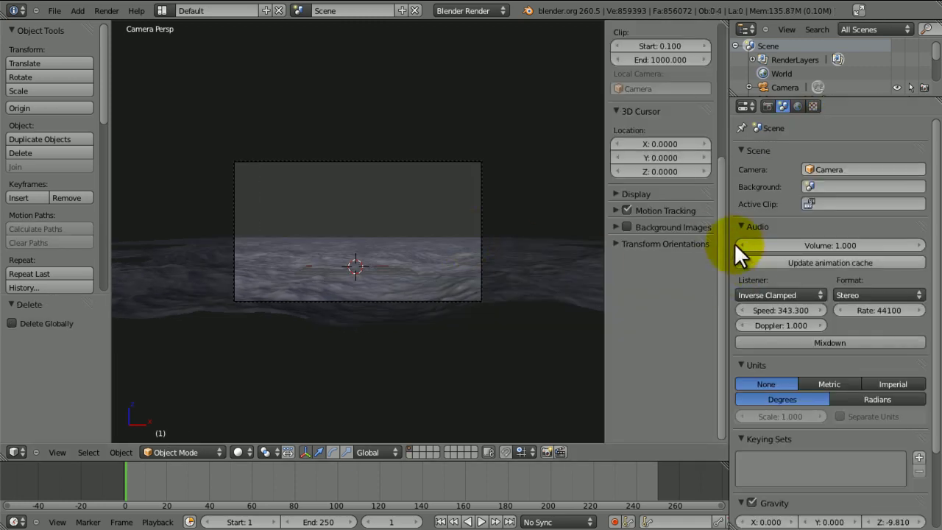
click(615, 222)
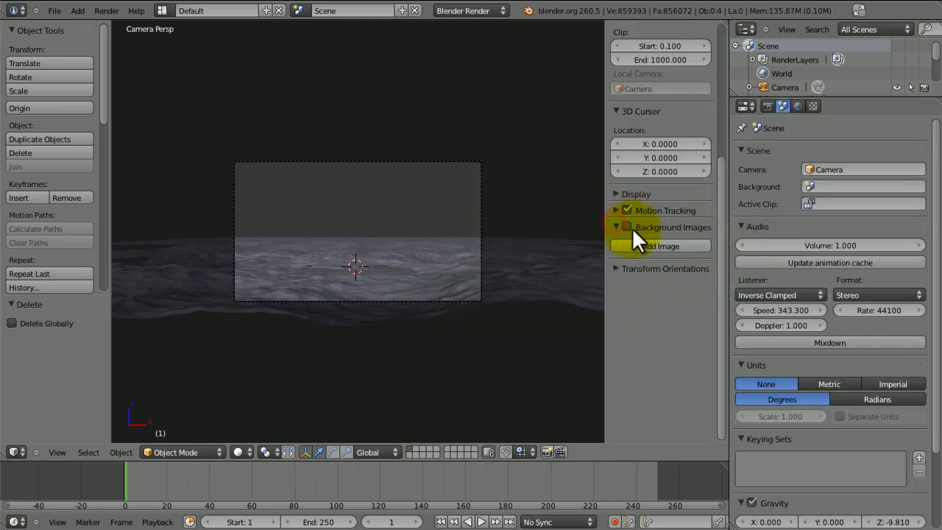
click(627, 227)
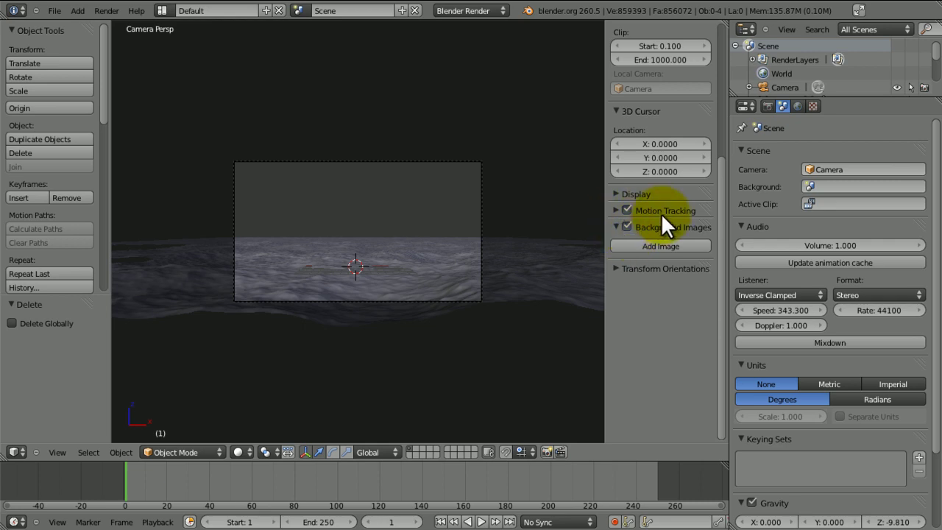
click(632, 242)
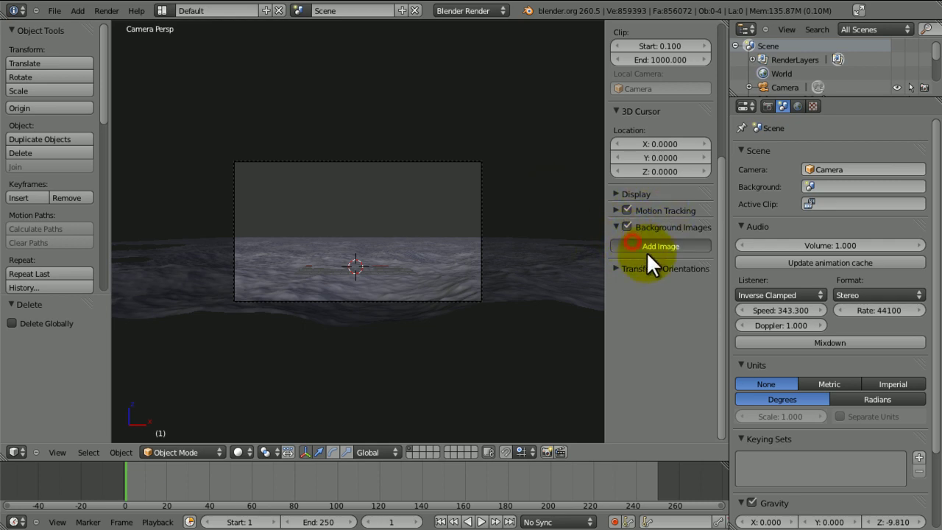
click(683, 319)
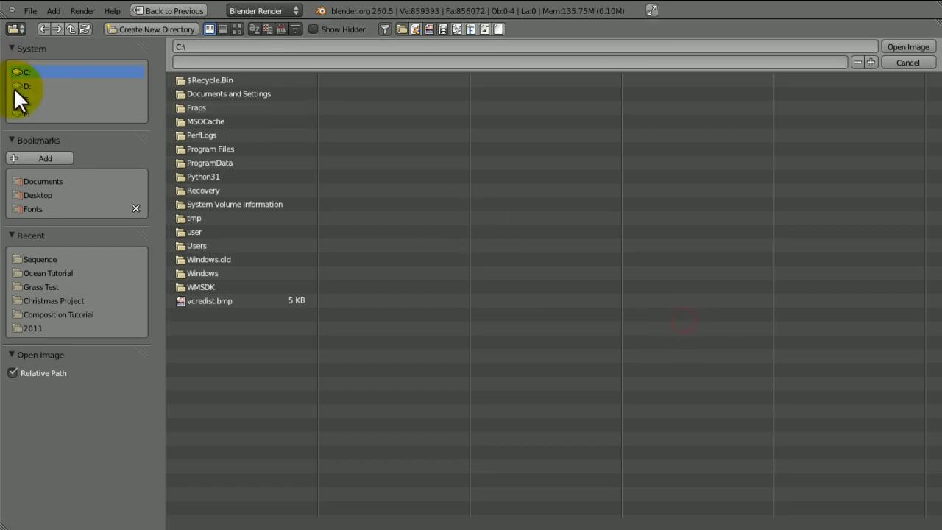
click(37, 196)
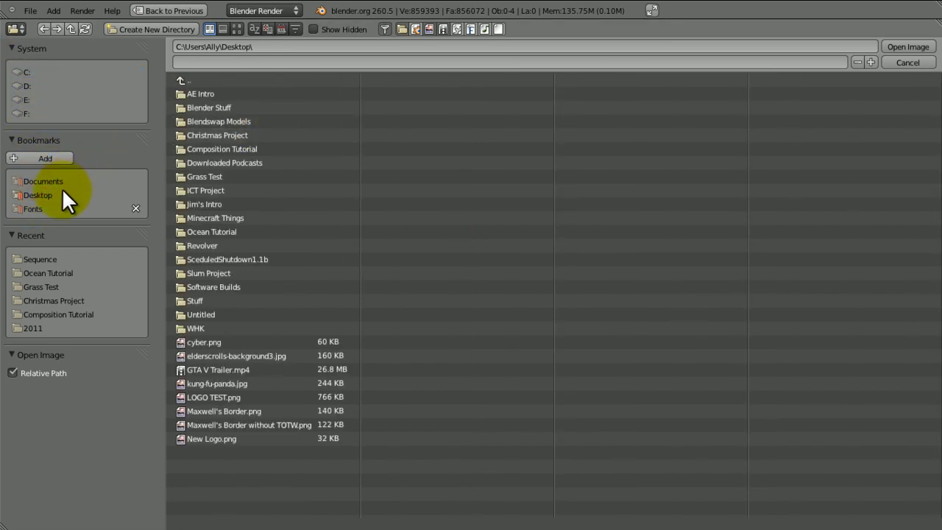
click(205, 230)
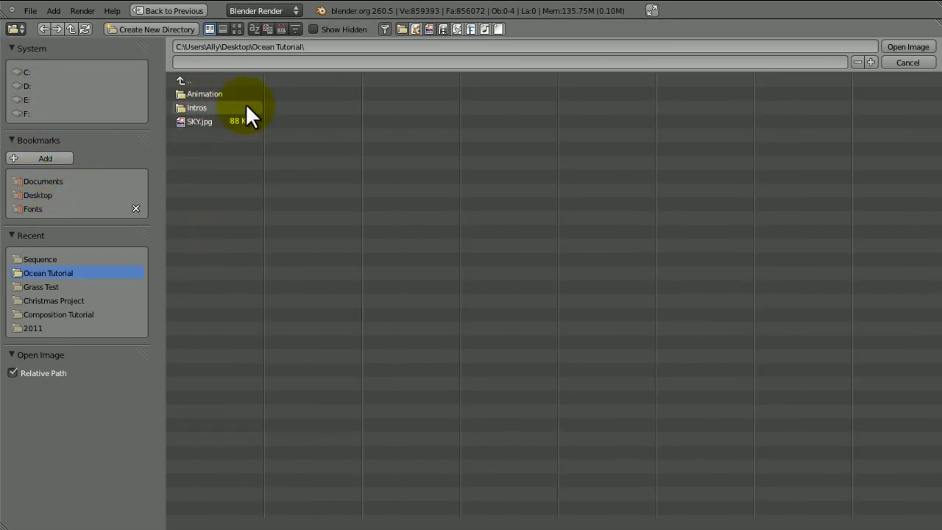
click(221, 121)
click(900, 47)
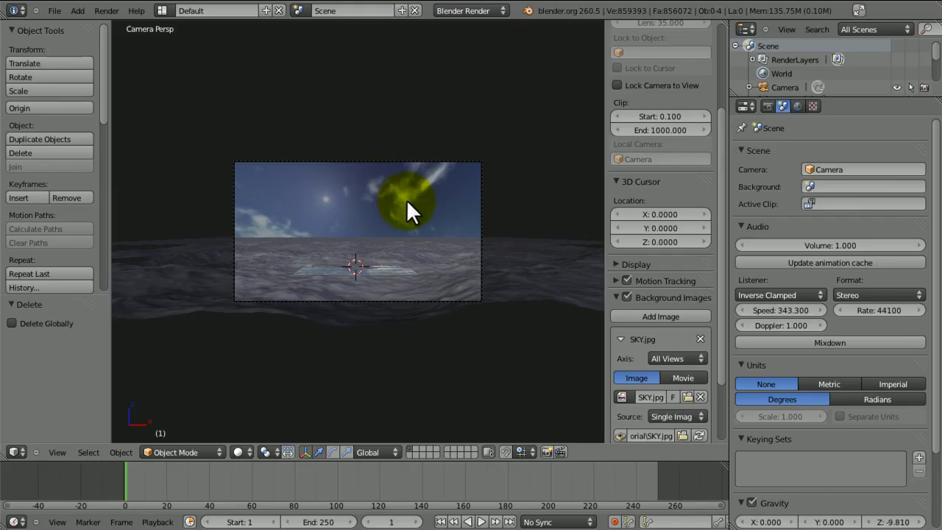
drag(718, 331, 719, 404)
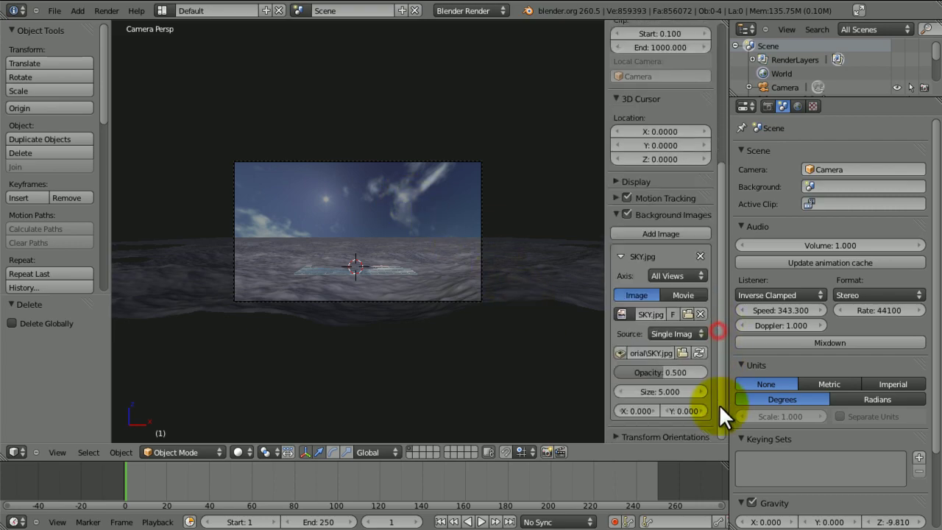
drag(666, 372, 753, 378)
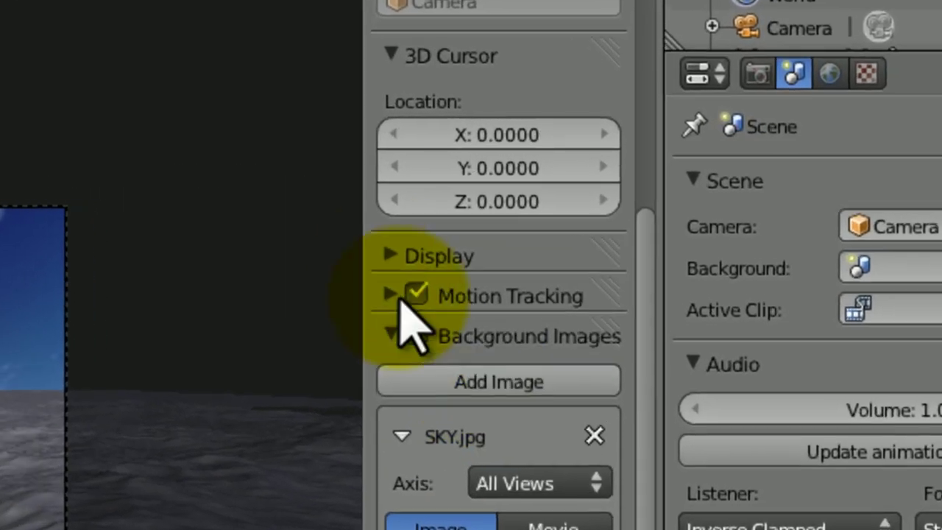
Hide the grid floor and the X and Y axis lines in the viewport.
click(616, 181)
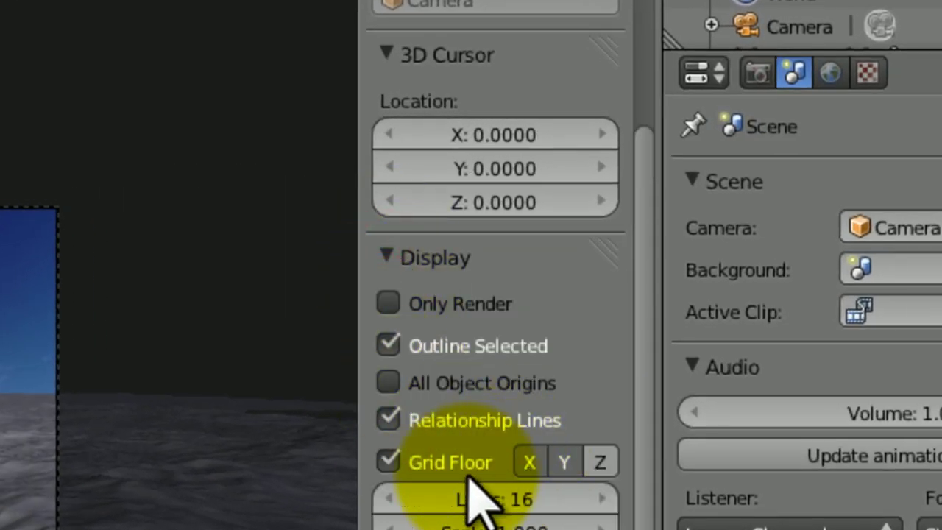
click(388, 462)
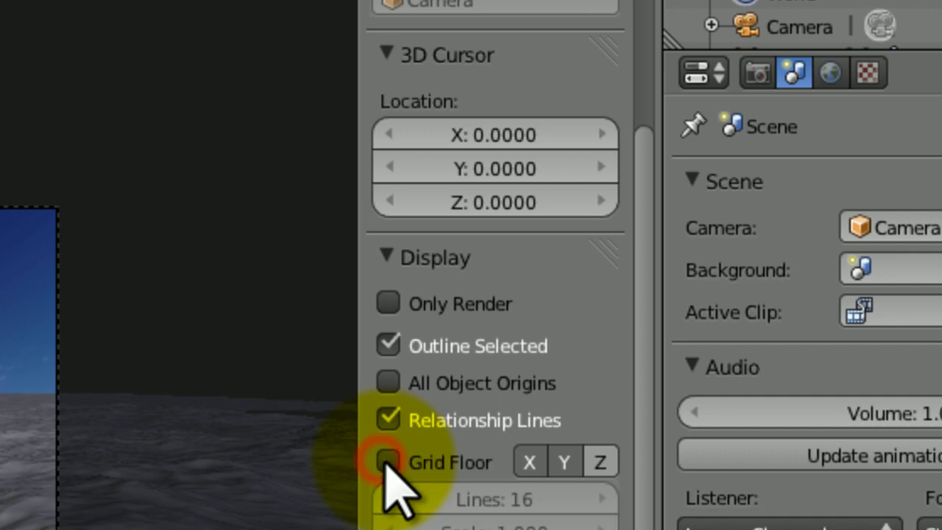
click(529, 462)
click(564, 462)
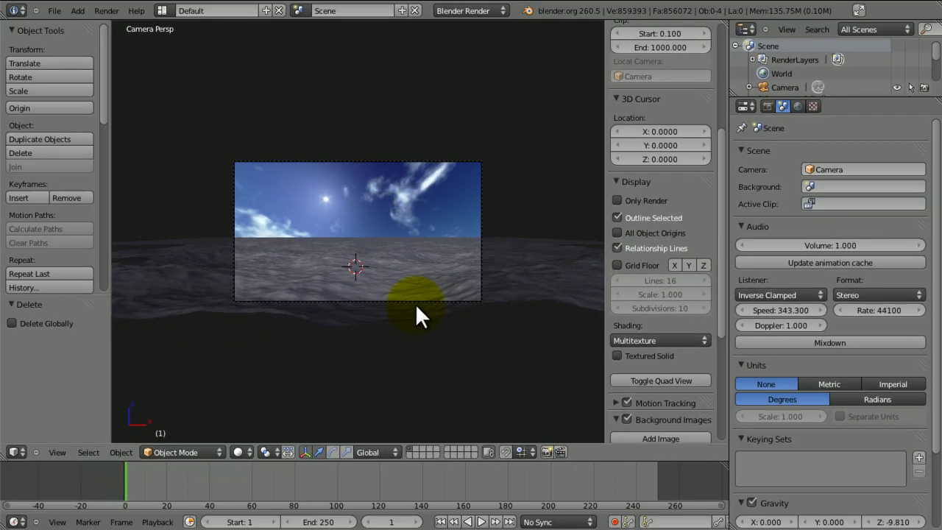
Rotate the camera about 9° around the global X axis to bring the ocean's horizon low in the frame.
right_click(405, 297)
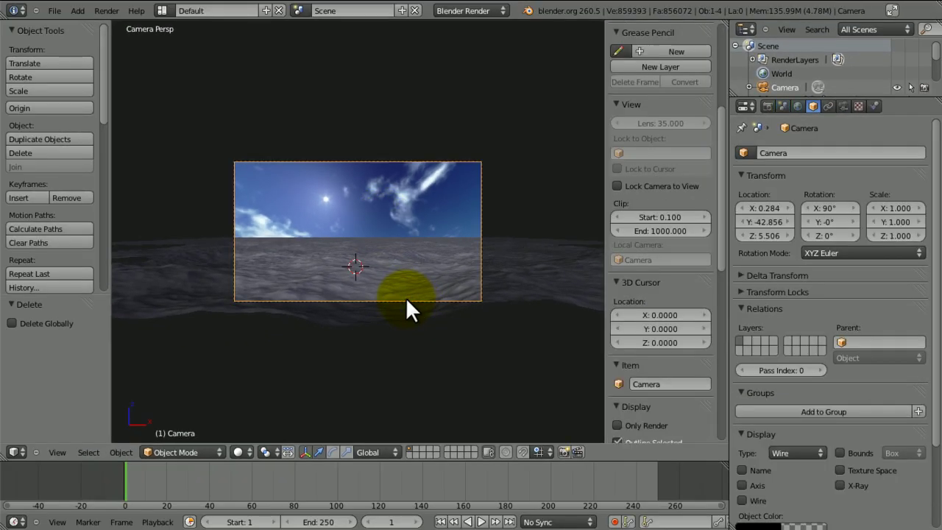
key(r)
key(x)
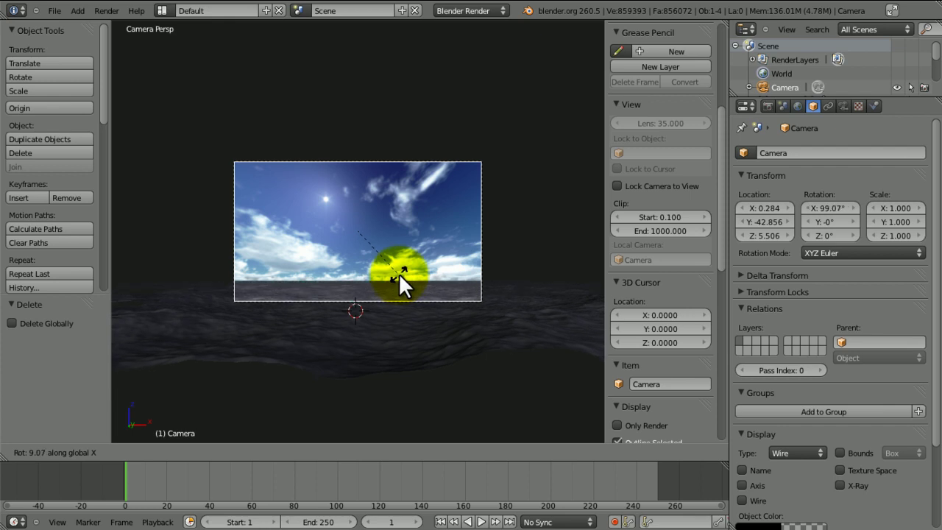
click(399, 272)
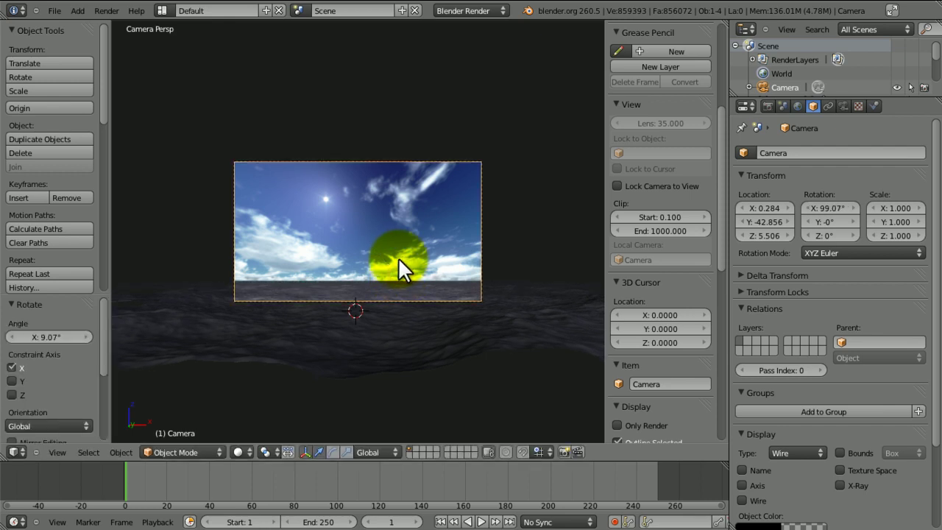
Move the camera back along the global Y axis in two moves to about Y -53.1, and deselect it.
key(g)
key(y)
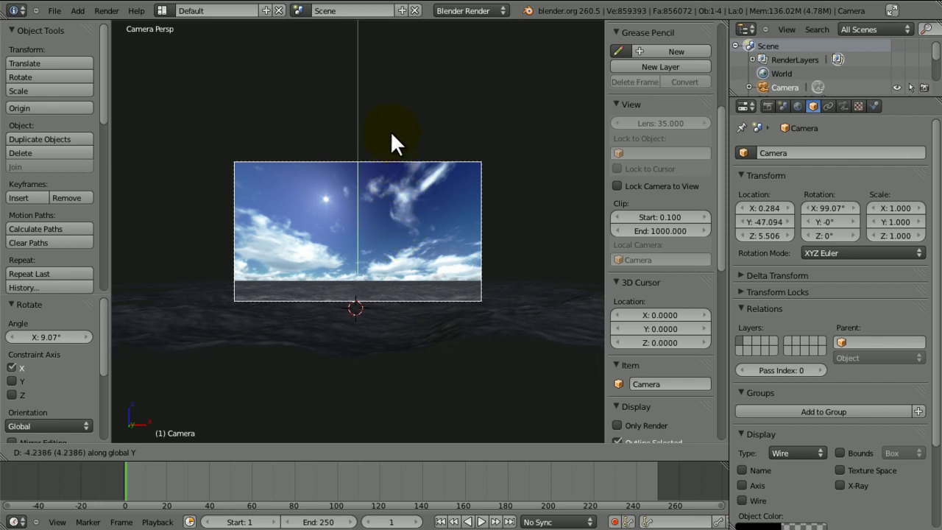
click(393, 52)
key(g)
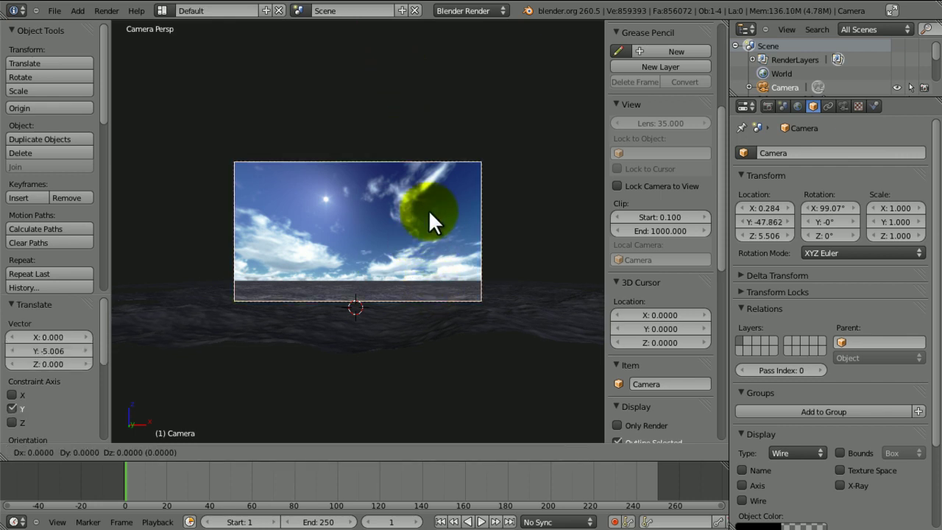
key(y)
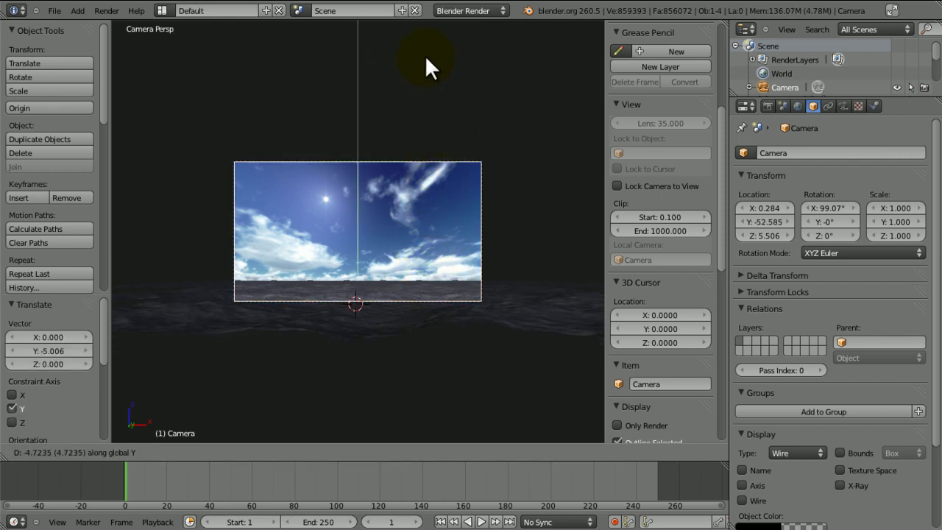
click(425, 14)
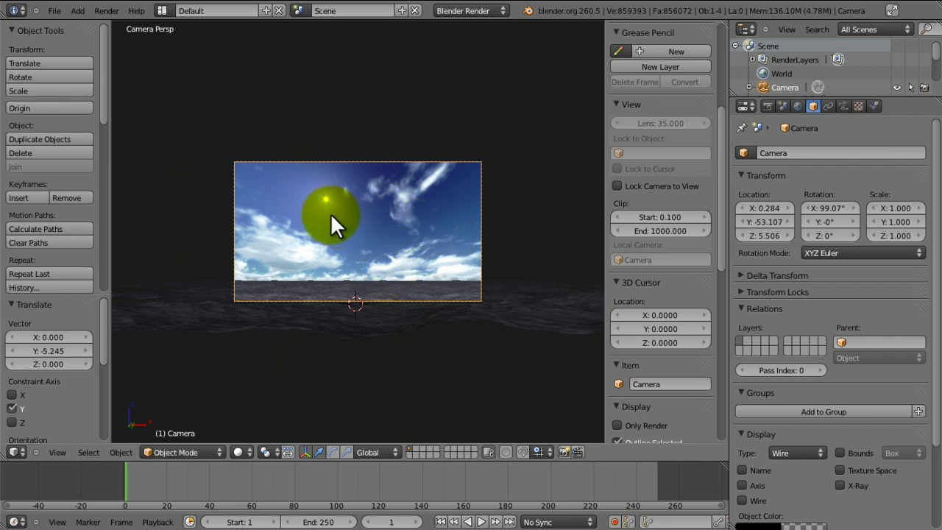
key(a)
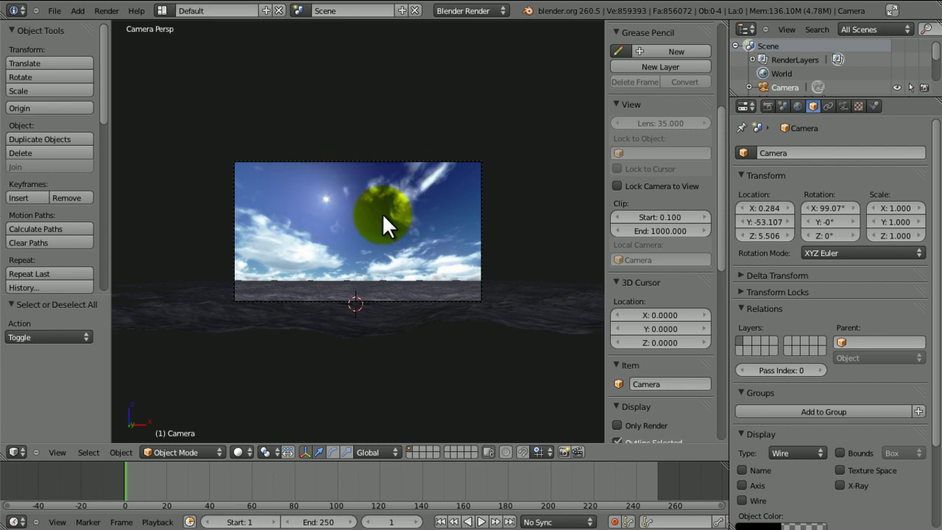
Add a Sun lamp and, in the right side view, place it beyond the ocean at about Y 453, Z 88.
key(KP_3)
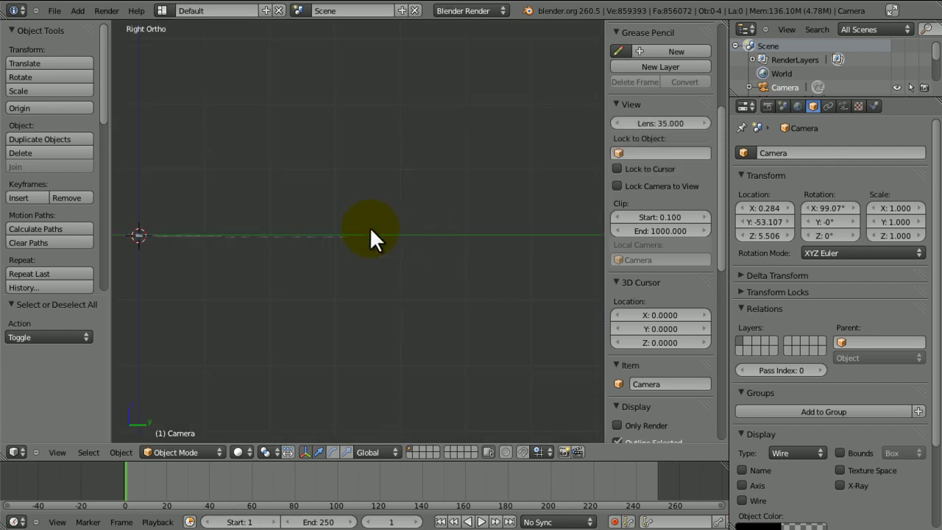
key(shift+a)
mouse_move(369, 381)
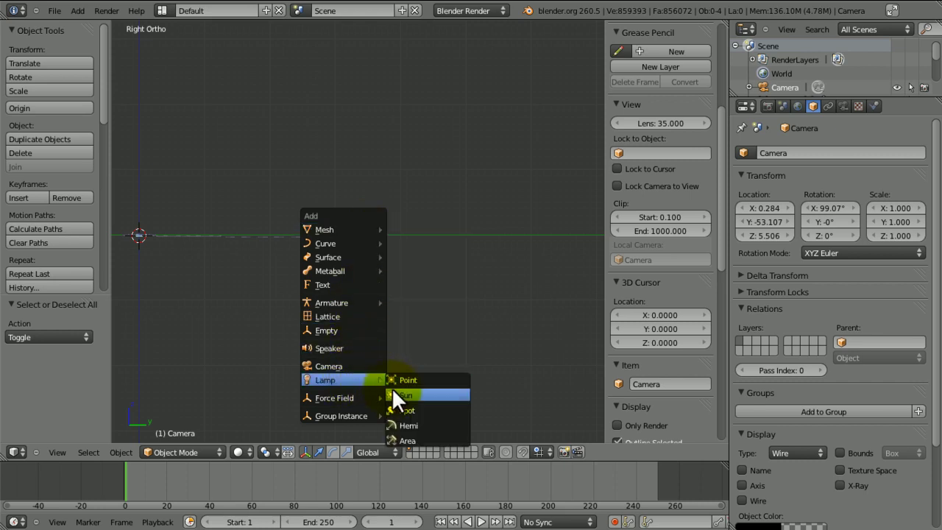
click(405, 396)
key(g)
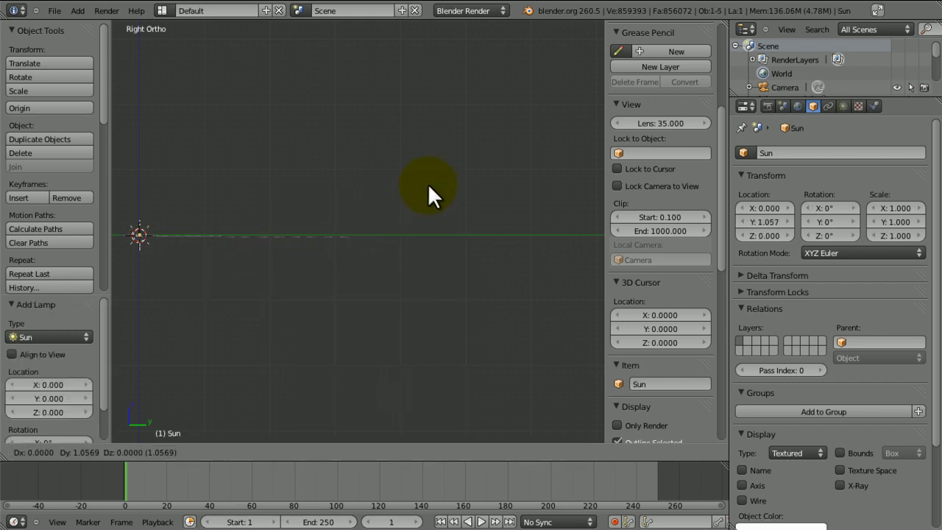
click(466, 217)
Rotate the sun lamp to about -65° around X and return to the camera view.
key(r)
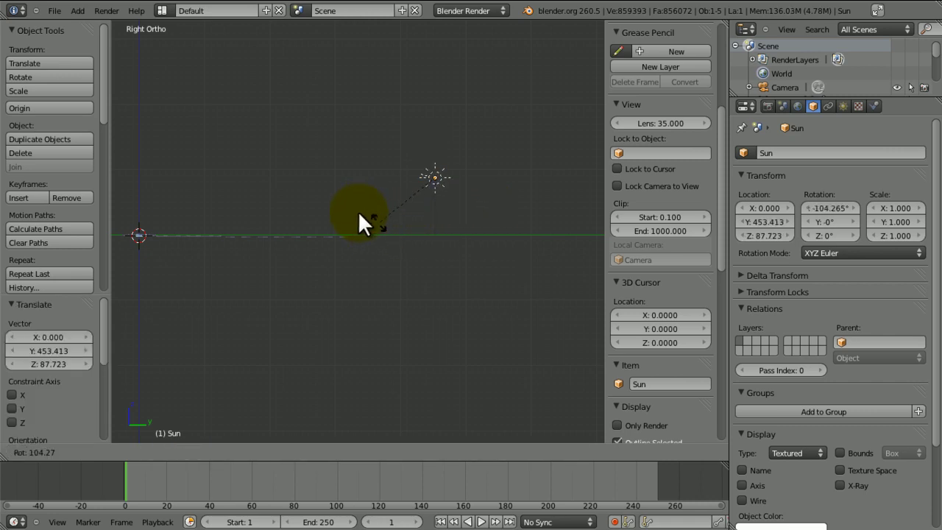
click(401, 284)
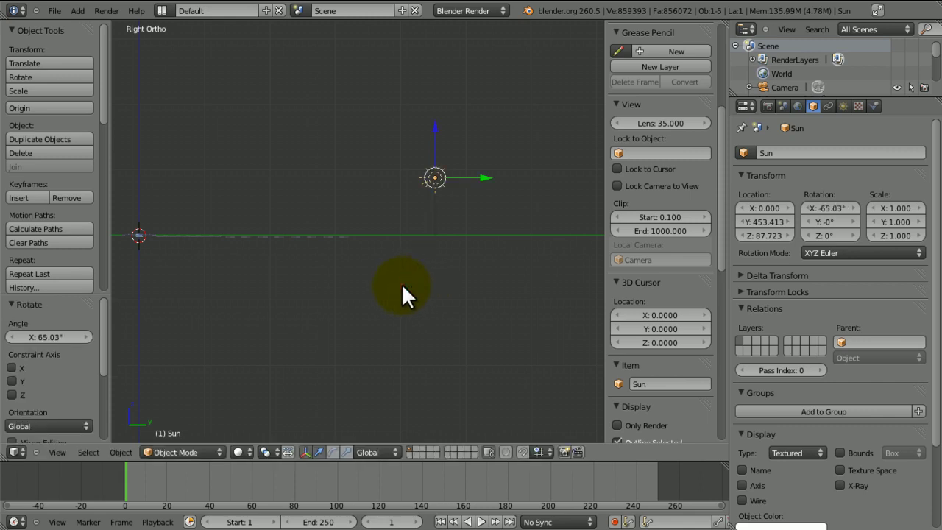
key(KP_0)
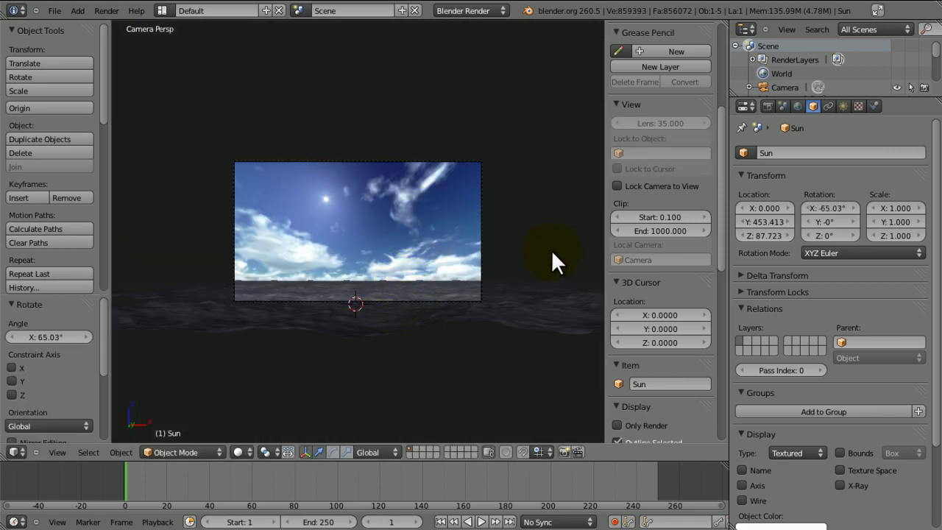
Raise the camera's clipping End distance, trying 500 before setting it to 1000.
right_click(485, 184)
click(843, 106)
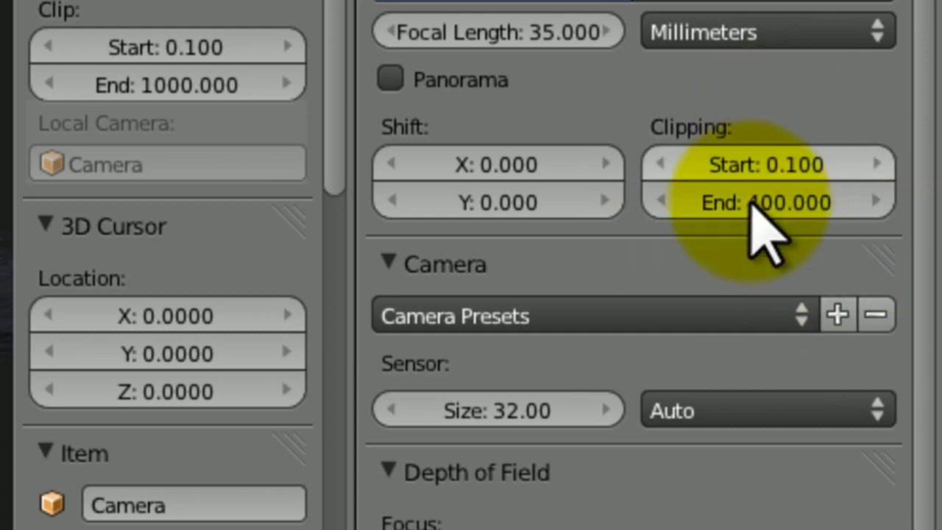
click(749, 203)
text(500)
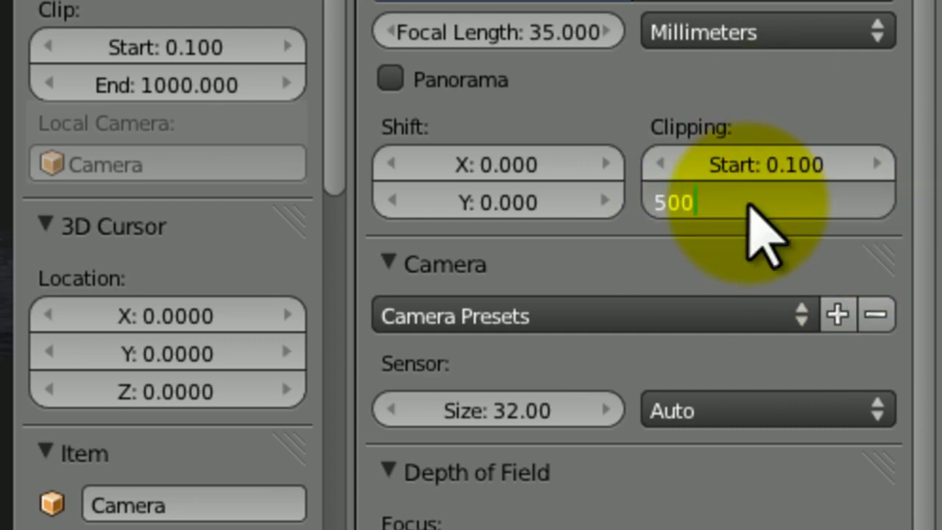
key(Return)
click(740, 202)
text(1)
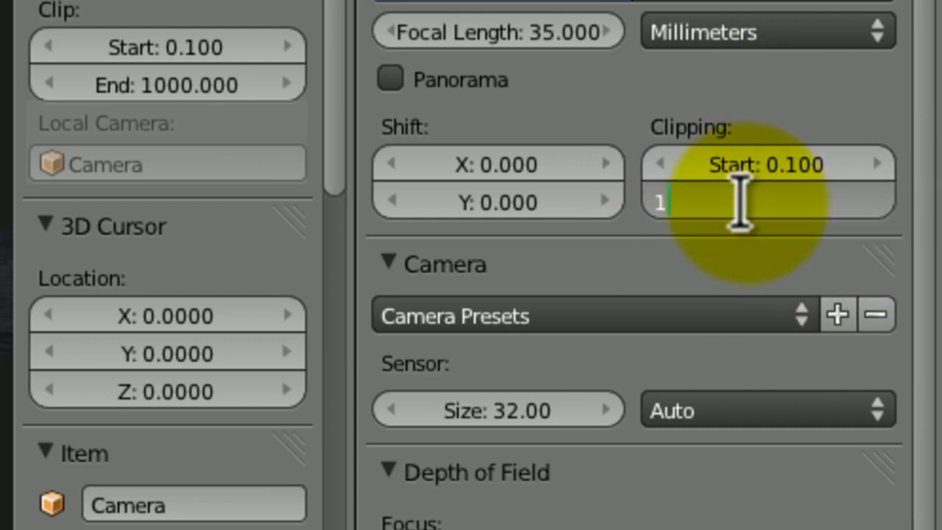
text(000)
key(Return)
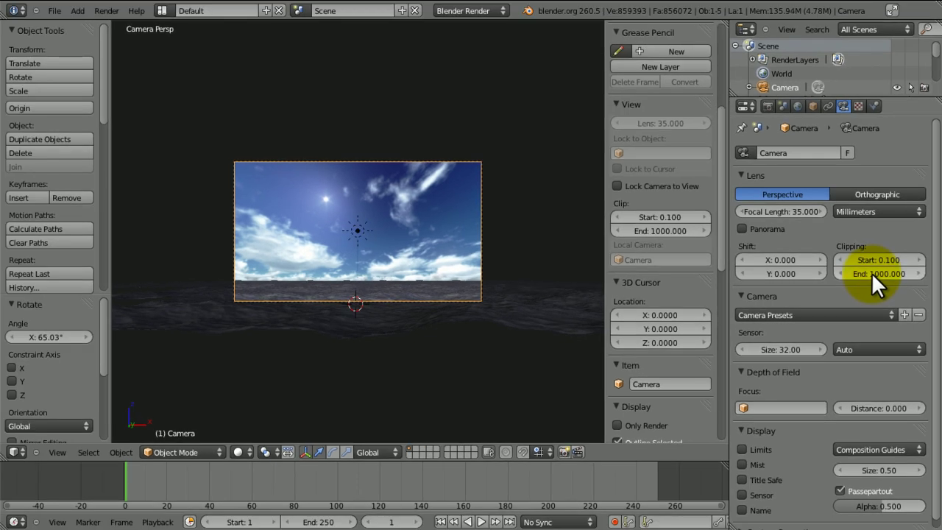
Move the sun lamp in the camera view onto the sun in the sky image, about -62 in X and 61 in Z.
right_click(358, 229)
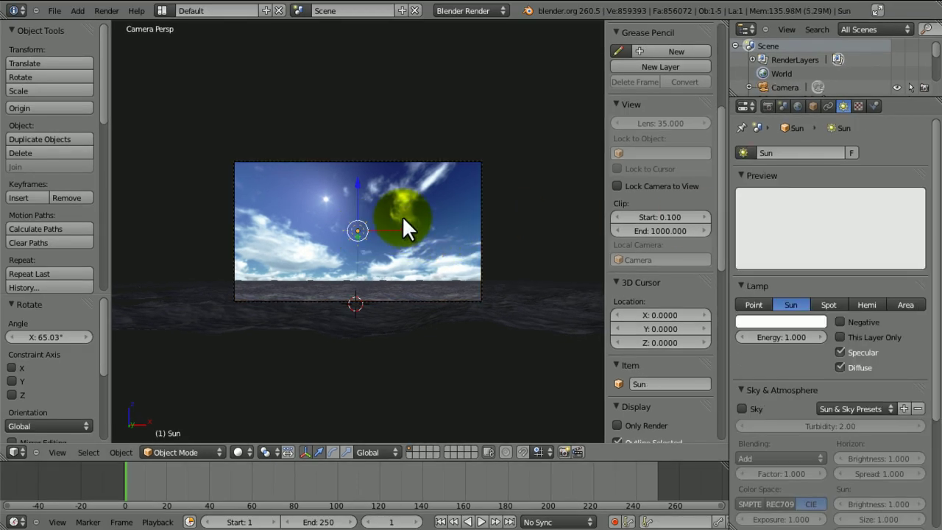
key(g)
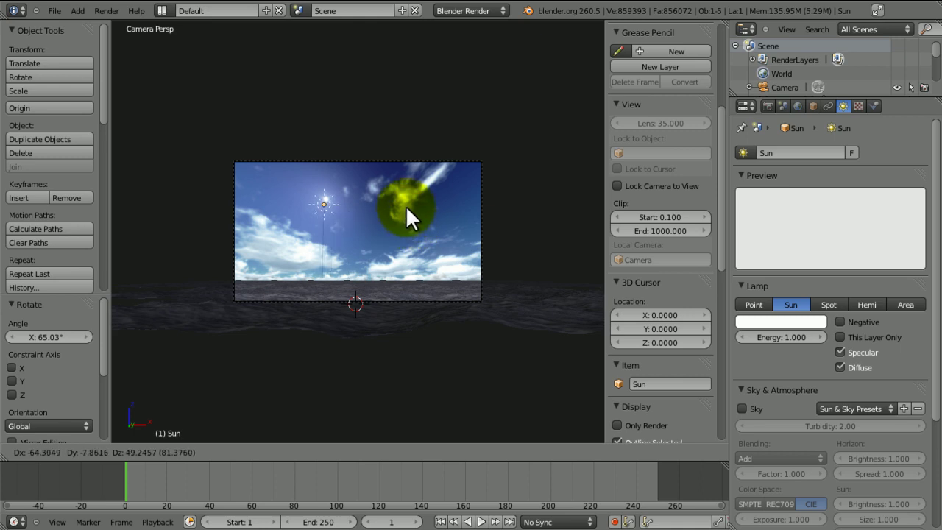
click(360, 230)
Fine-tune the sun lamp over the image's sun by about -2.7 along Z, then 2.6 and -1.3 along X, and deselect it.
key(g)
key(z)
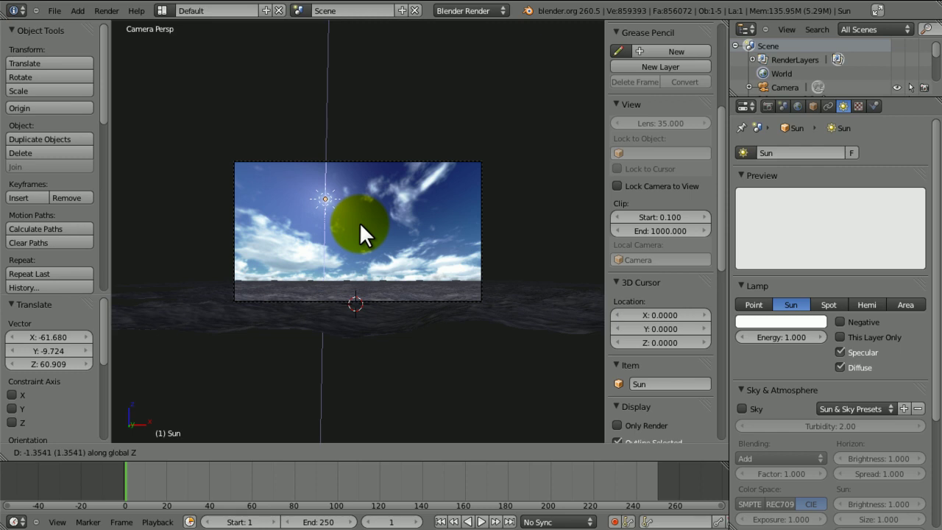
click(360, 226)
key(g)
key(x)
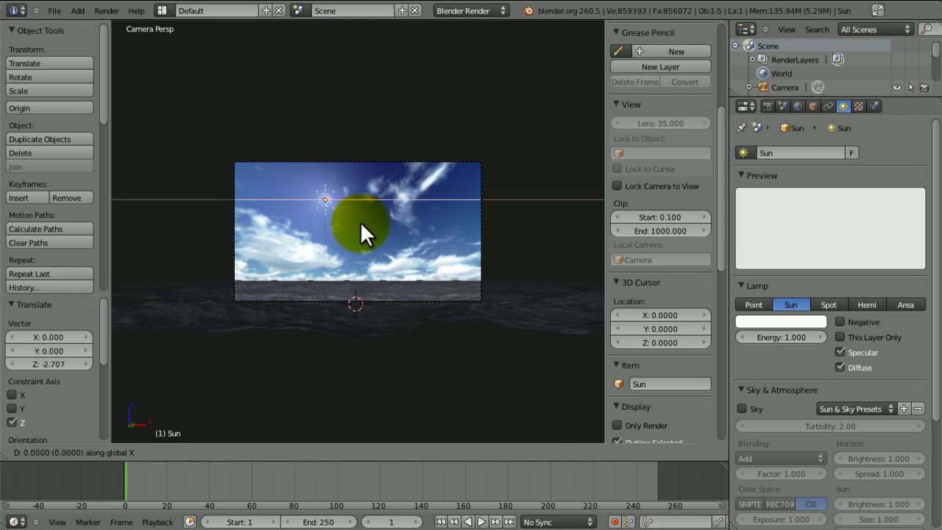
click(361, 222)
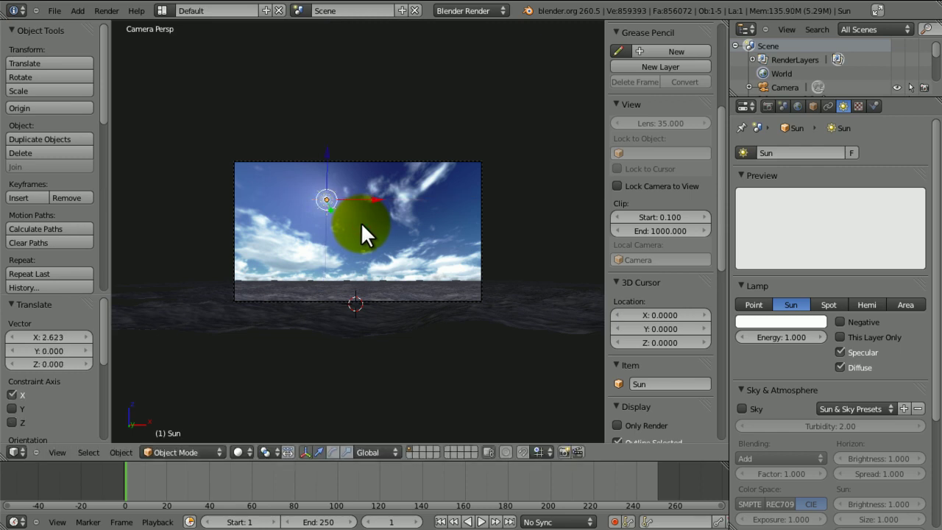
key(g)
key(x)
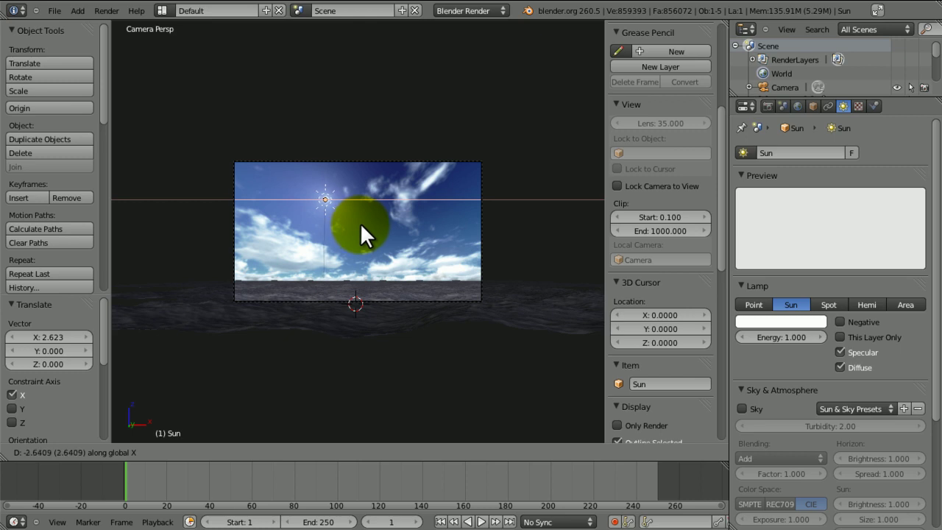
click(360, 222)
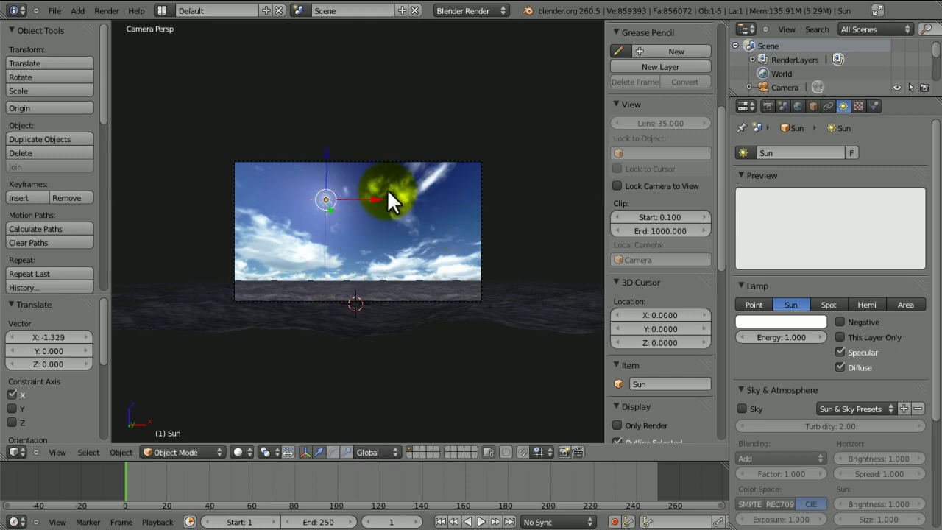
key(a)
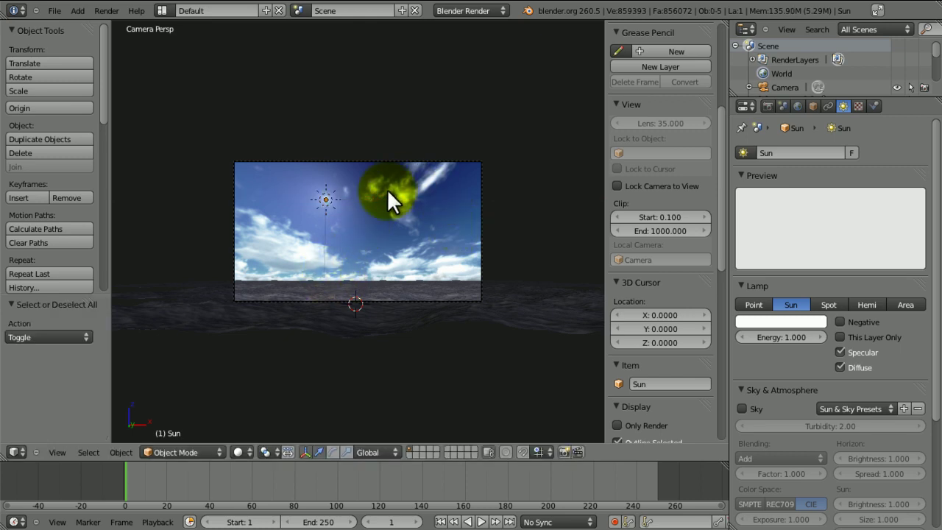